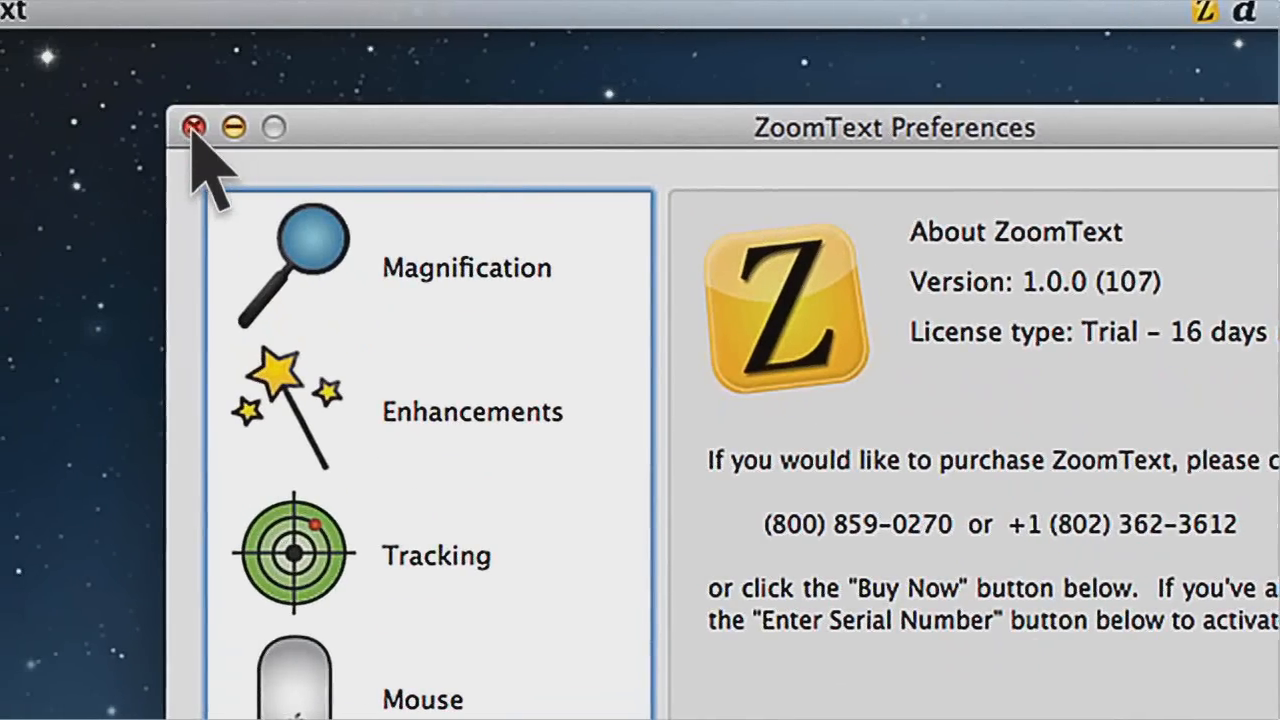
Close the ZoomText Preferences window and raise the screen magnification step by step past 6.0.
left_click(192, 128)
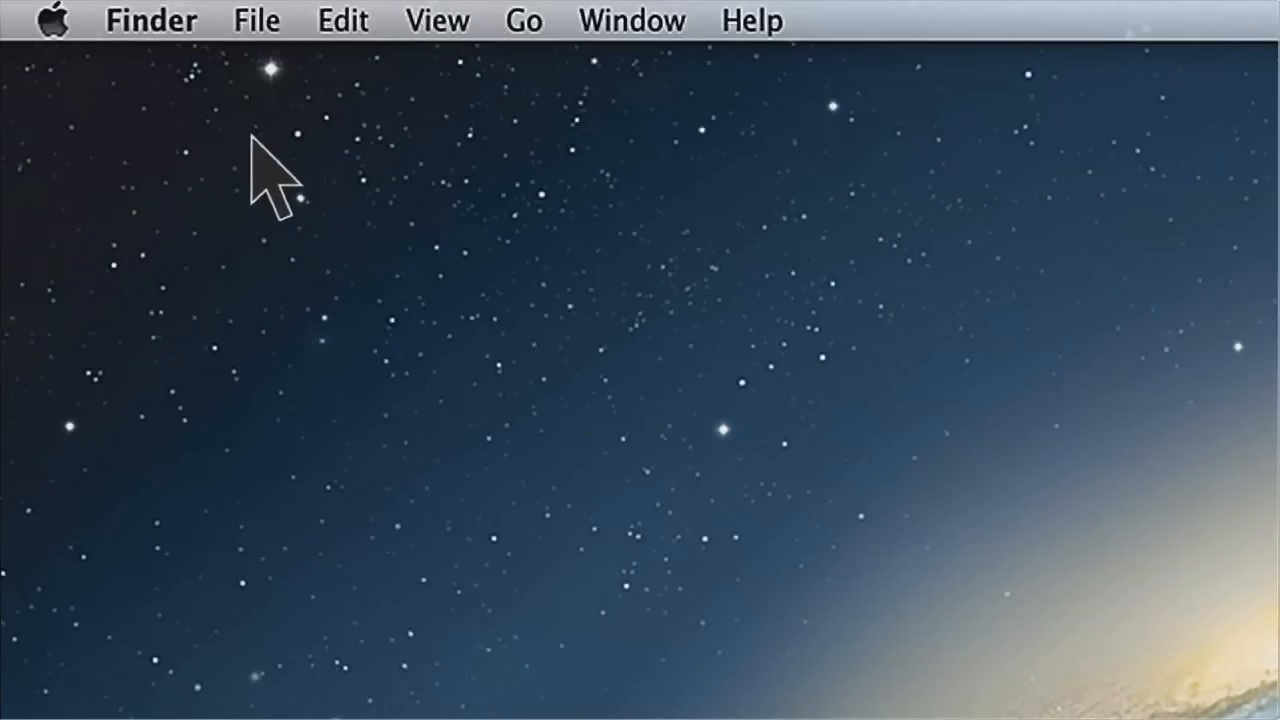
key("alt+super+equal")
key("alt+super+equal")
key("alt+super+equal")
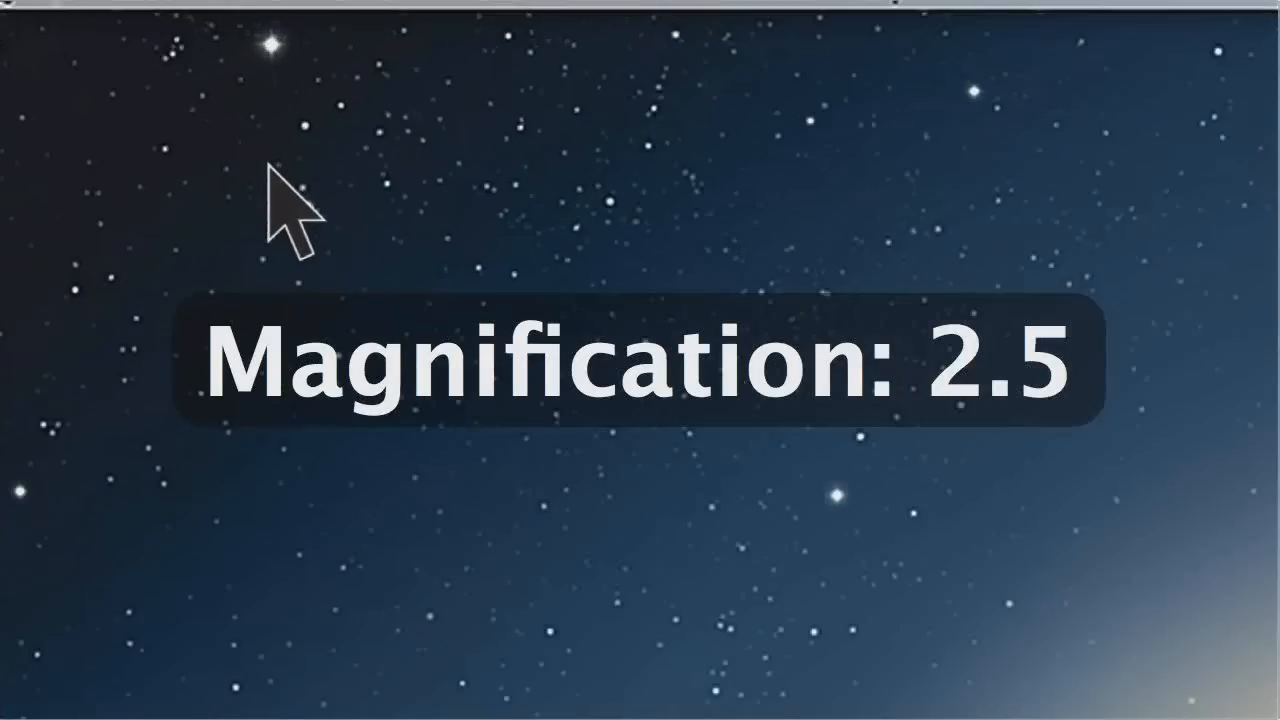
key("alt+super+equal")
key("alt+super+equal")
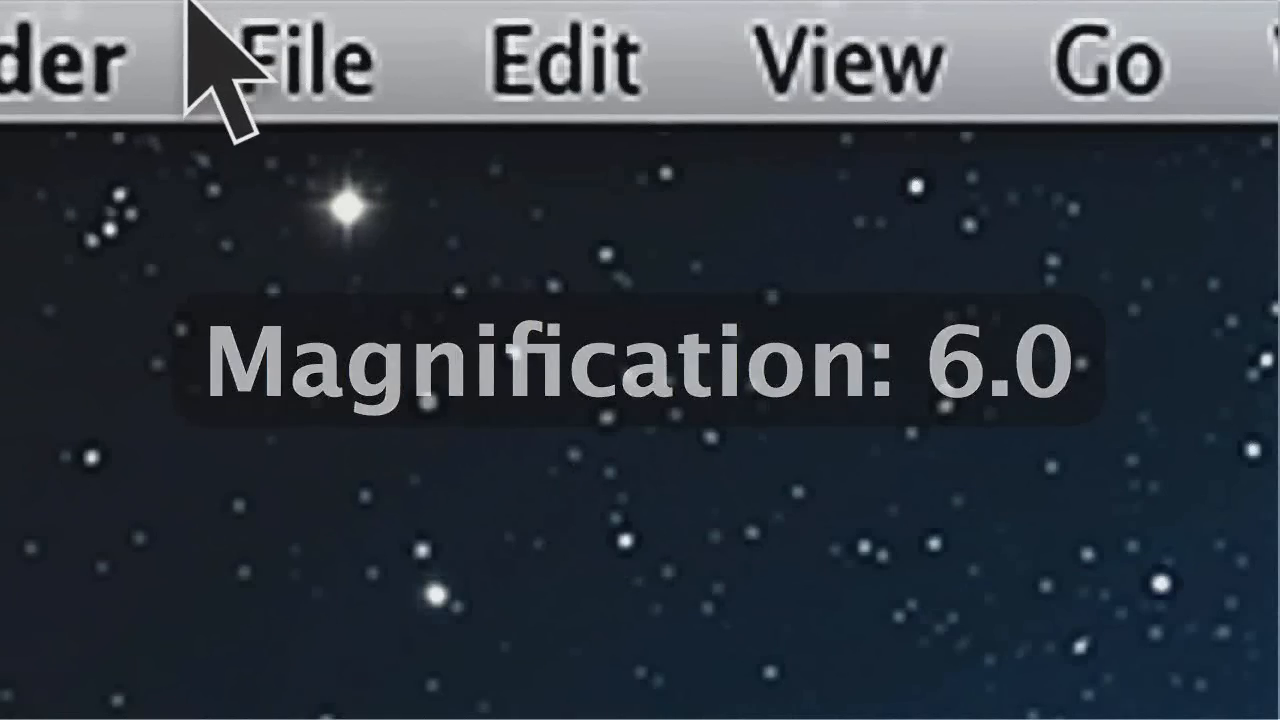
key("alt+super+equal")
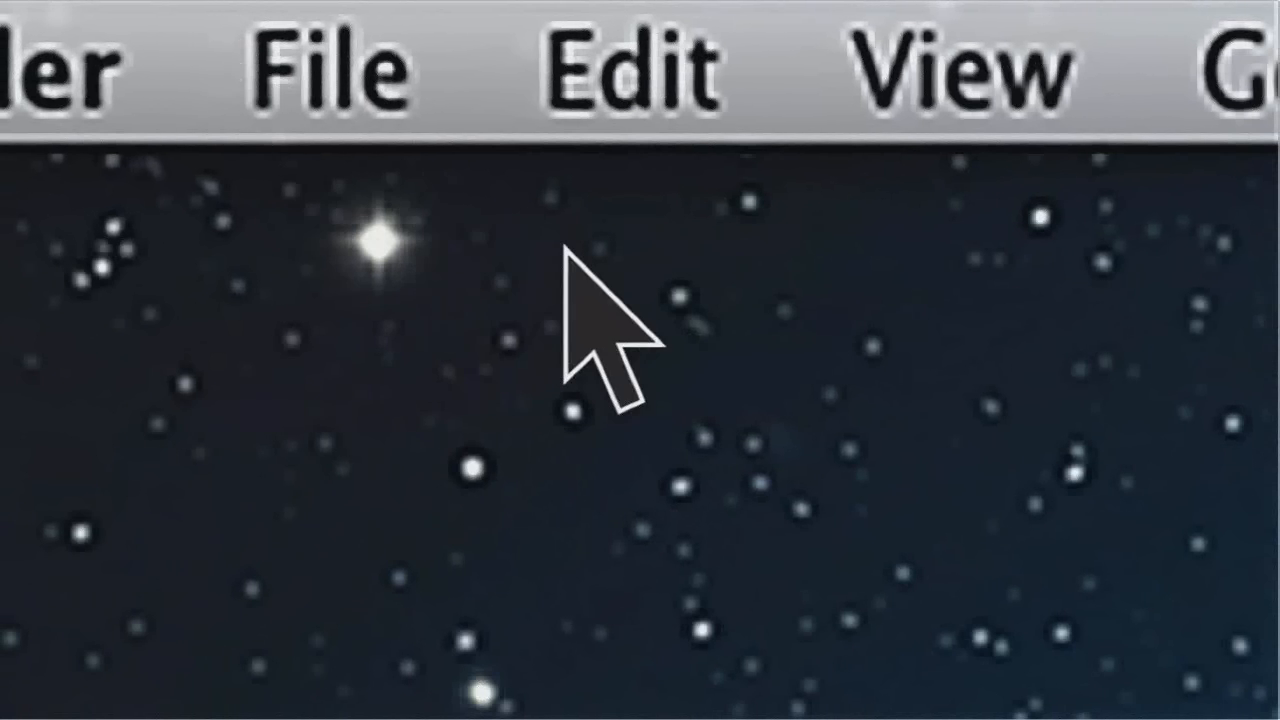
Lower the screen magnification step by step back to its original level.
key("alt+super+minus")
key("alt+super+minus")
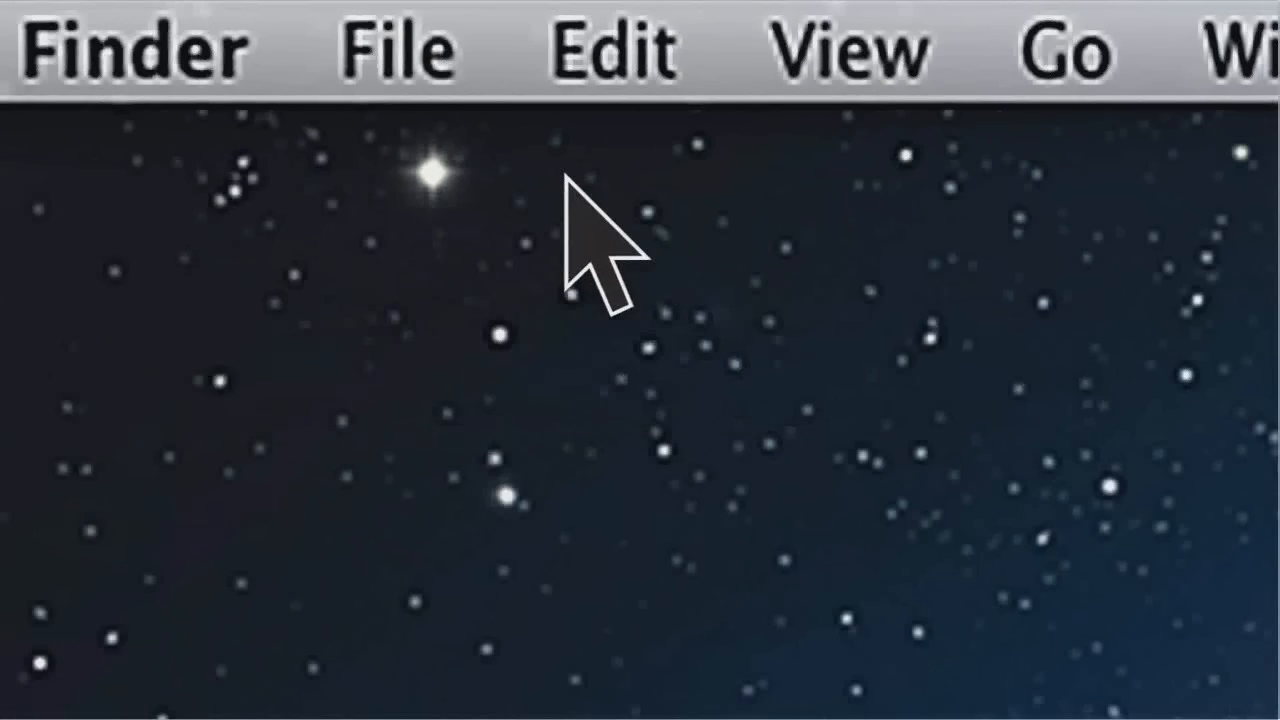
key("alt+super+minus")
key("alt+super+minus")
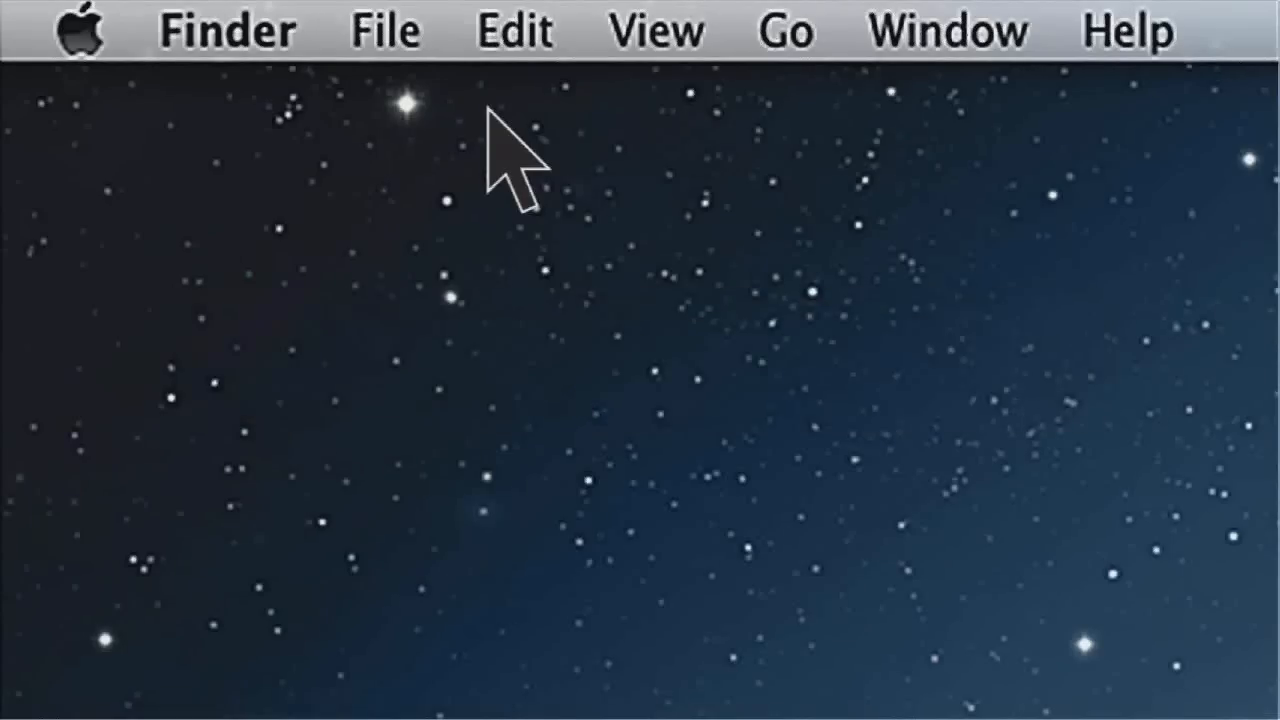
key("alt+super+minus")
key("alt+super+minus")
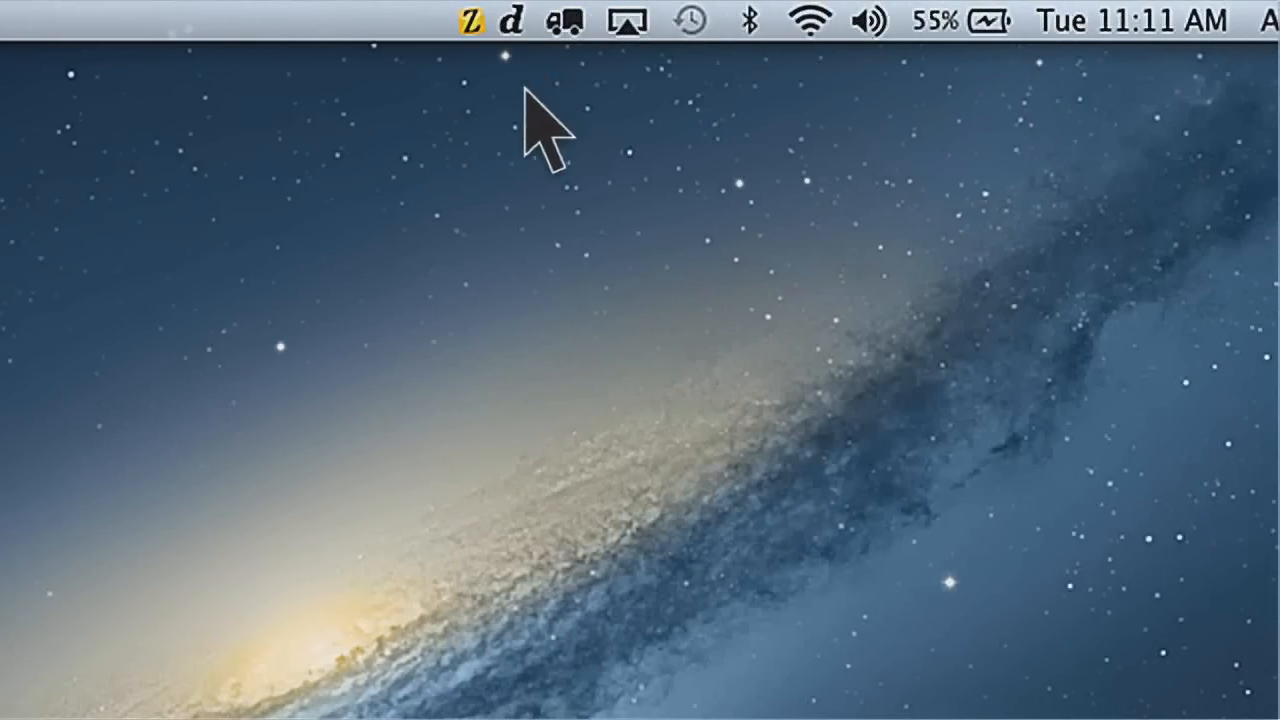
Enable ZoomText's color enhancements for the screen and disable them again.
left_click(471, 20)
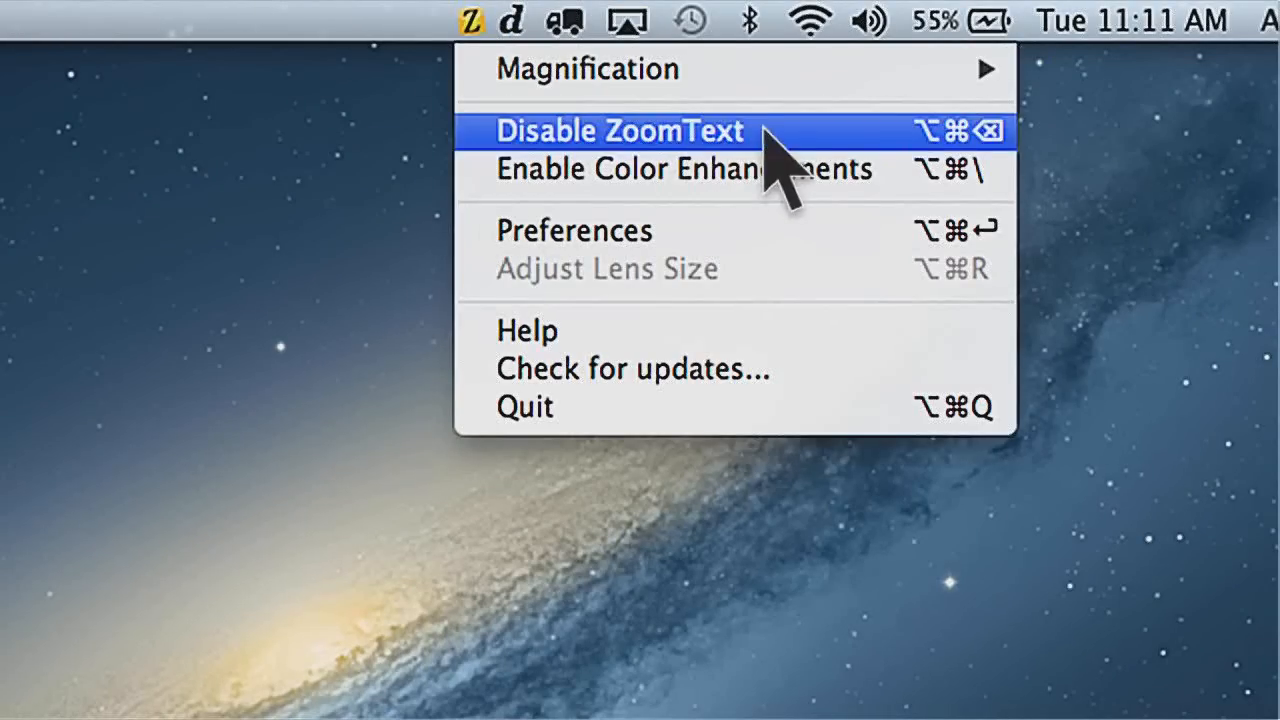
mouse_move(812, 84)
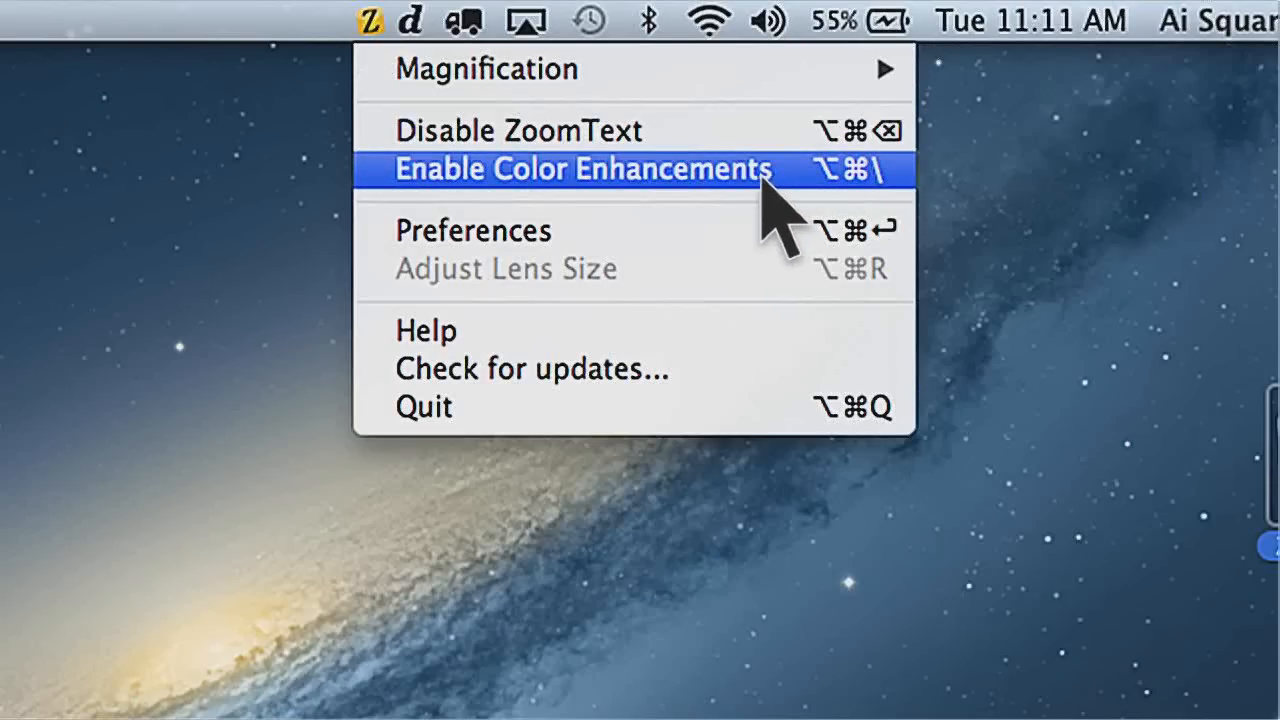
left_click(766, 178)
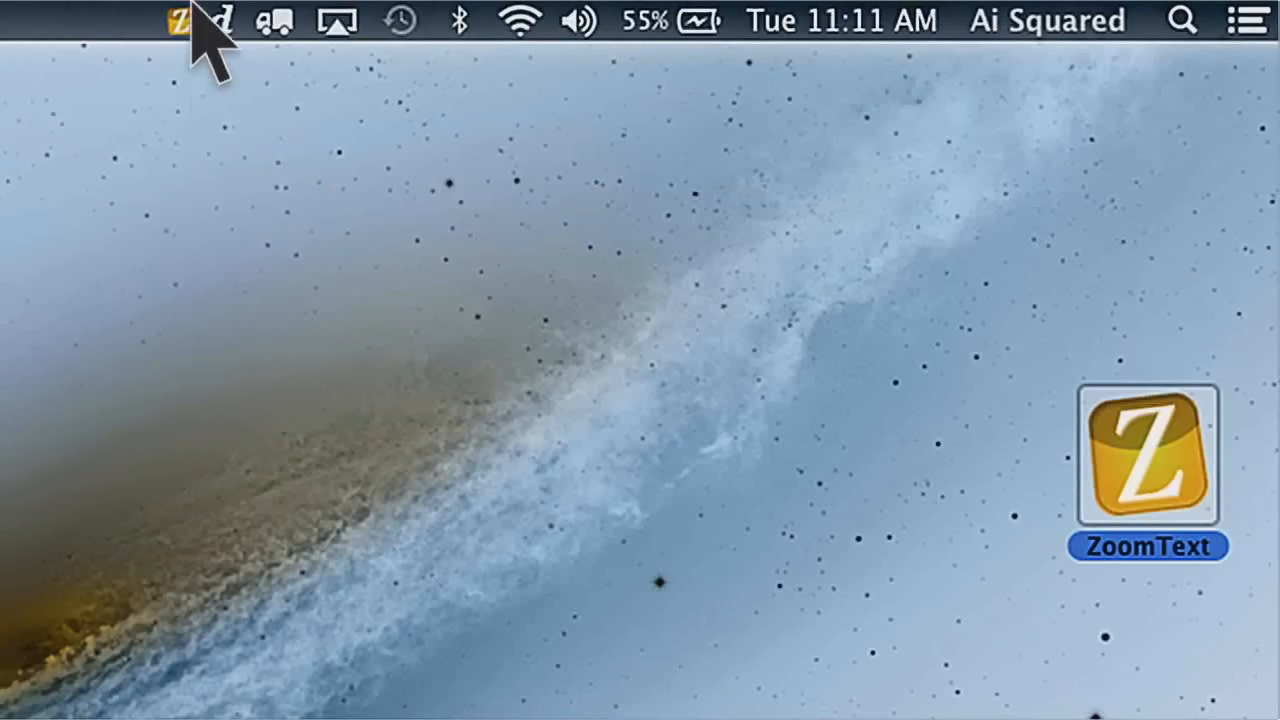
left_click(150, 16)
left_click(222, 170)
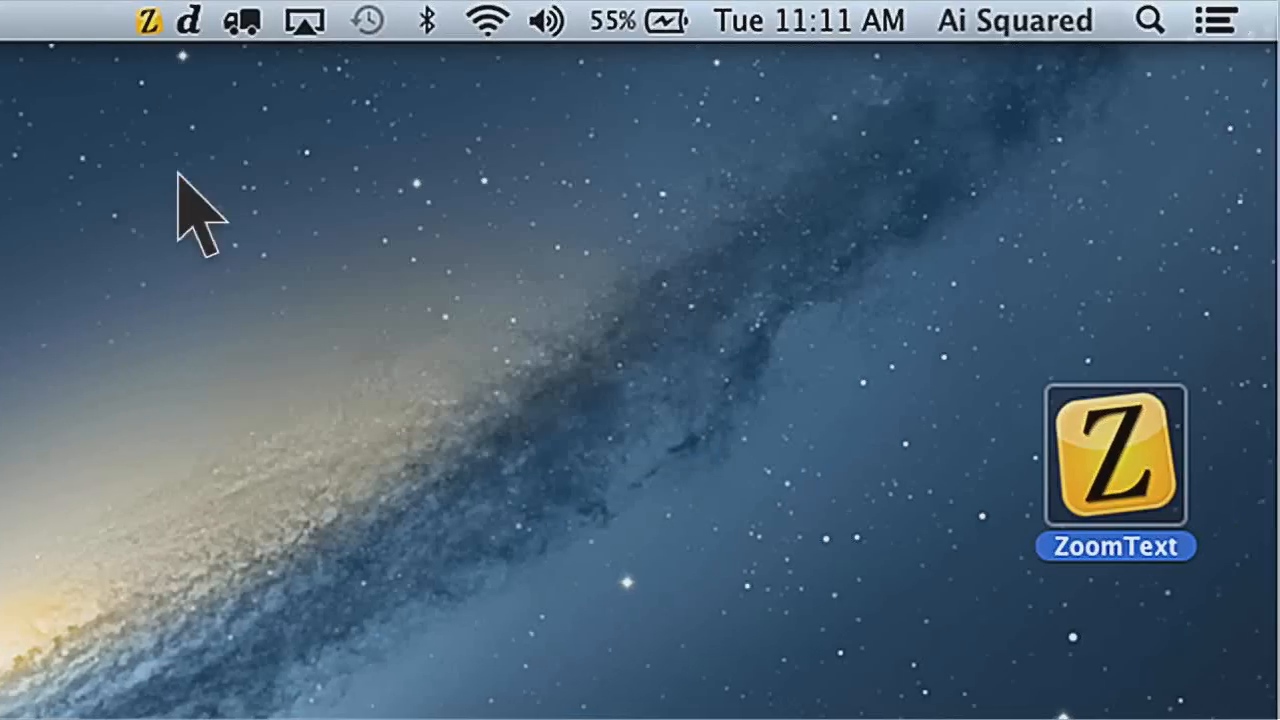
Open the ZoomText preferences and show the Magnification settings.
left_click(193, 20)
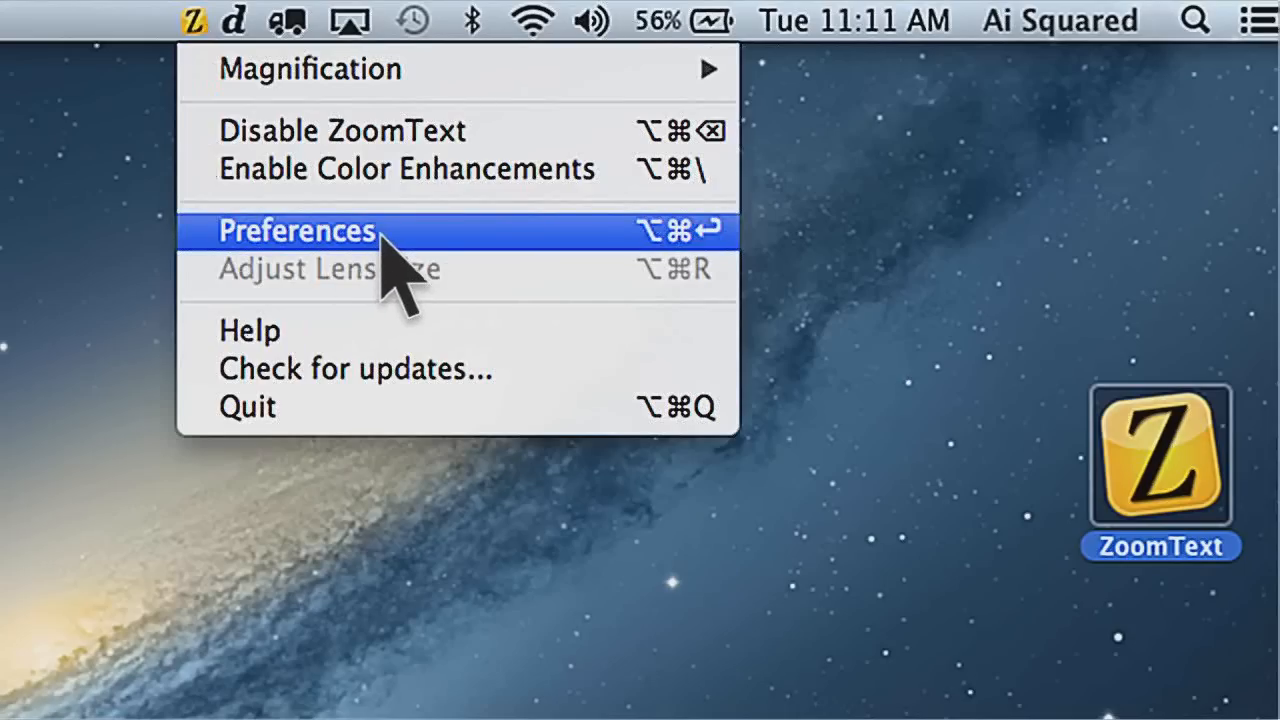
left_click(384, 238)
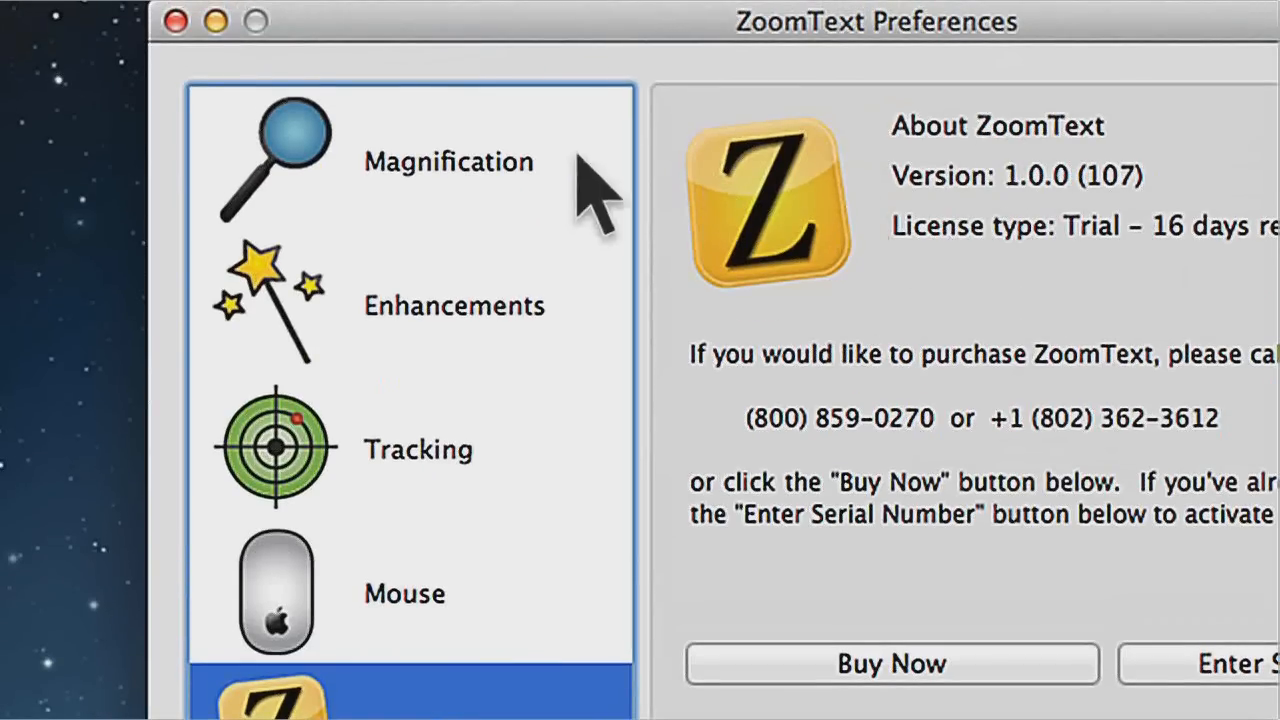
left_click(320, 157)
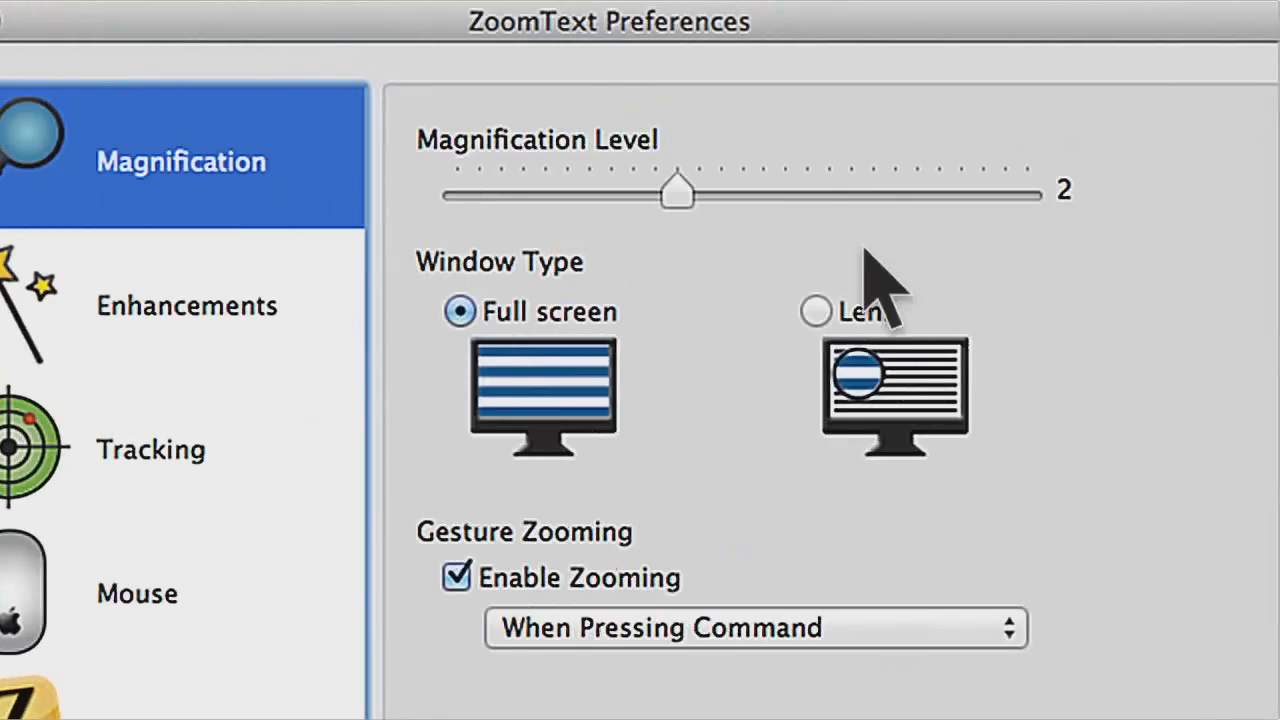
Raise the magnification level, step it up and down, and return it to 2.
left_click_drag(686, 186, 764, 188)
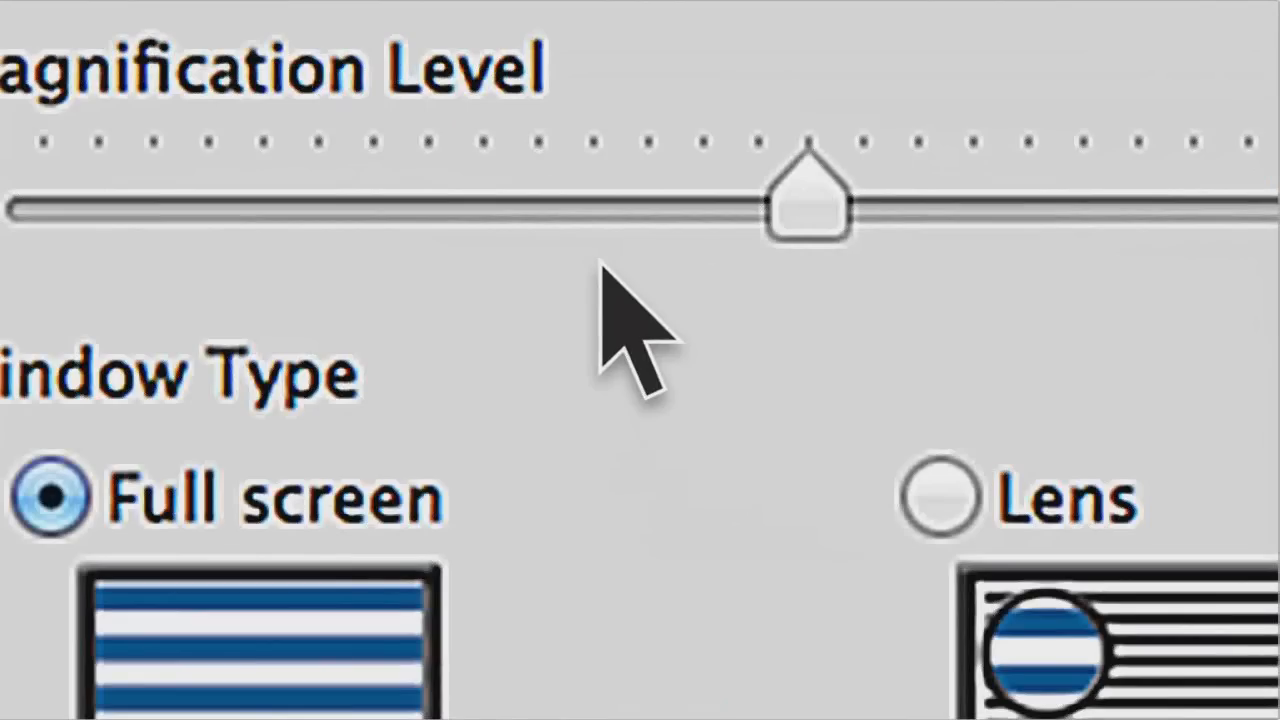
key("alt+super+minus")
key("alt+super+minus")
key("alt+super+minus")
key("alt+super+equal")
key("alt+super+equal")
key("alt+super+equal")
key("alt+super+minus")
key("alt+super+minus")
key("alt+super+minus")
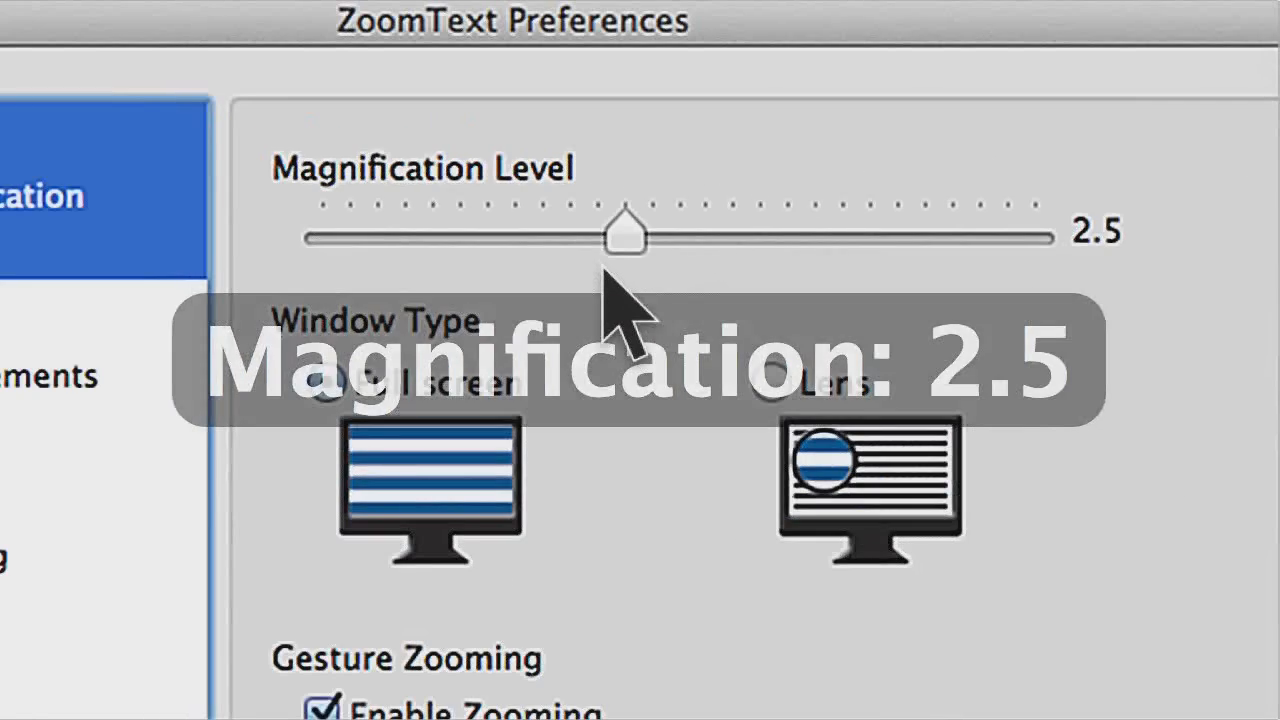
key("alt+super+minus")
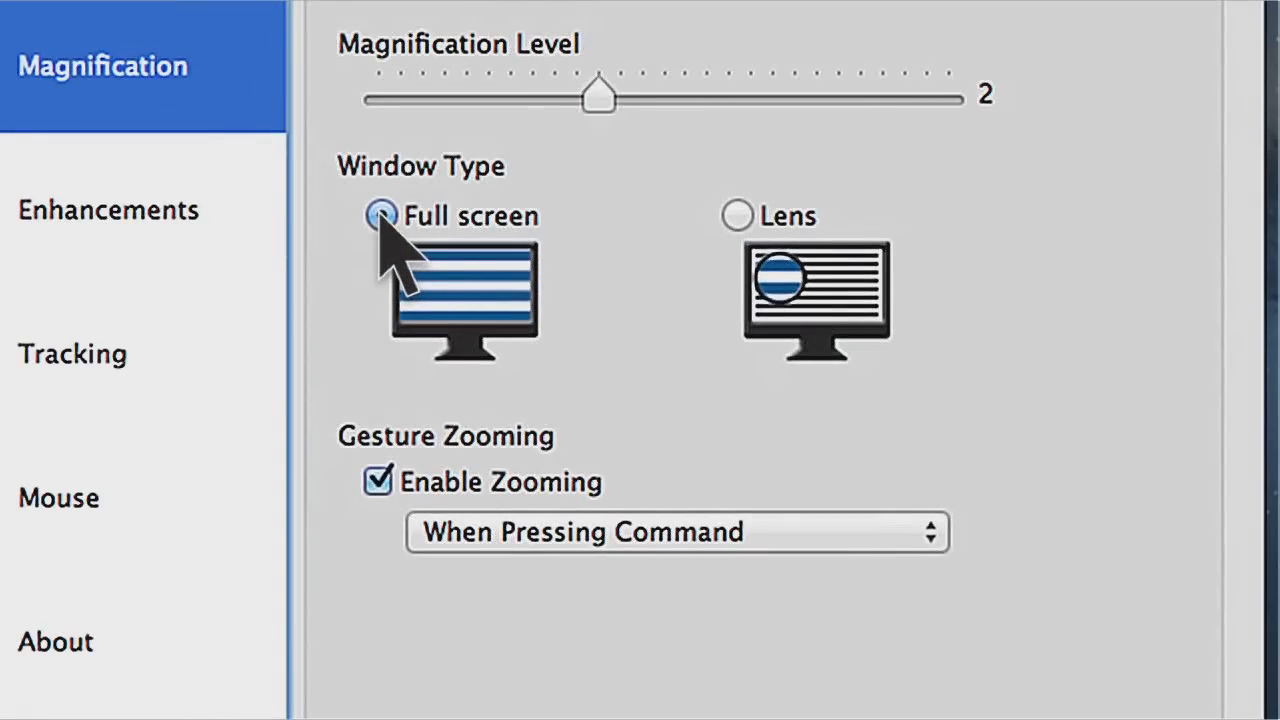
Switch the magnification window type to Lens and back to Full screen.
left_click(752, 218)
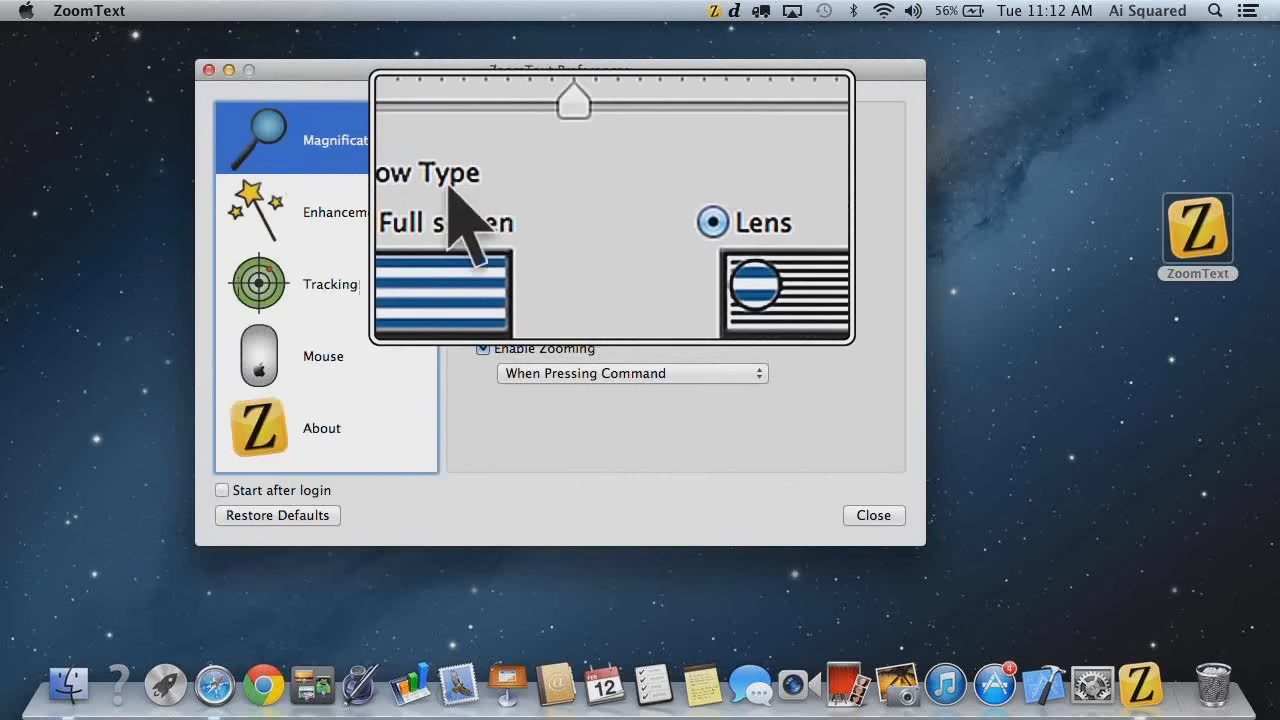
left_click(427, 232)
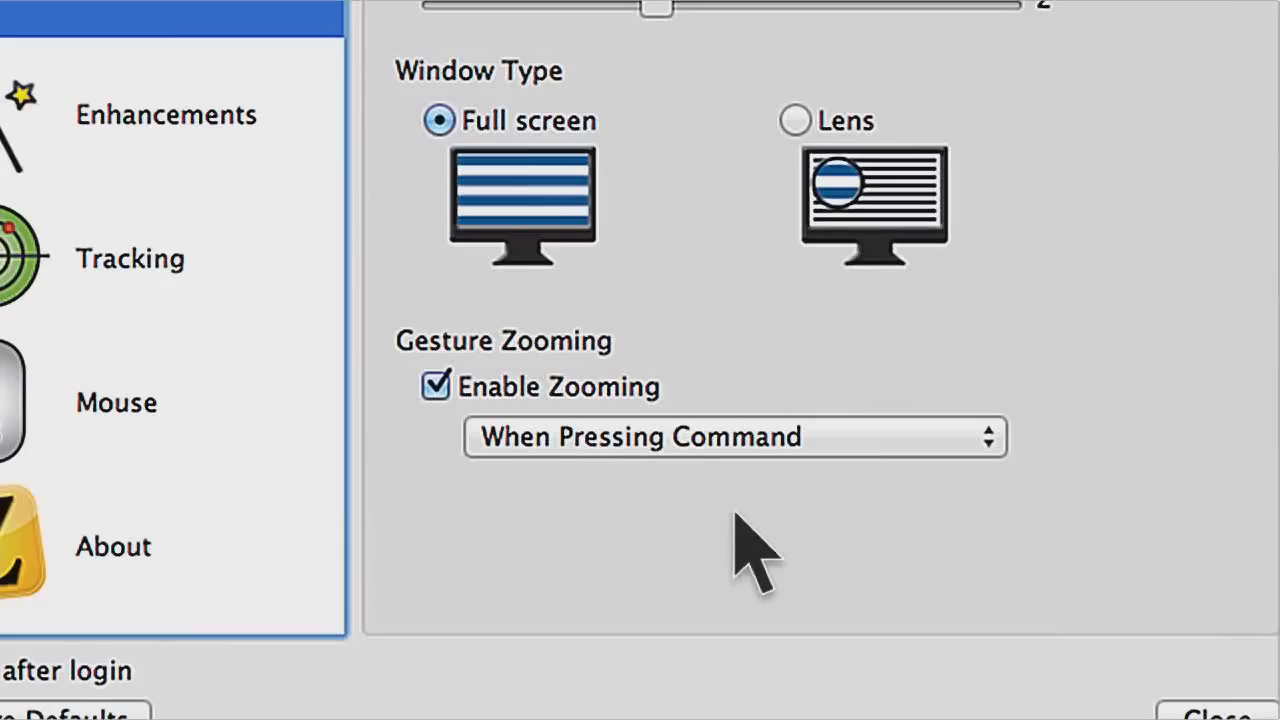
Use gesture zooming to magnify the screen to 10.0 and zoom back out to 2.
scroll(735, 515, "up", 10, "super")
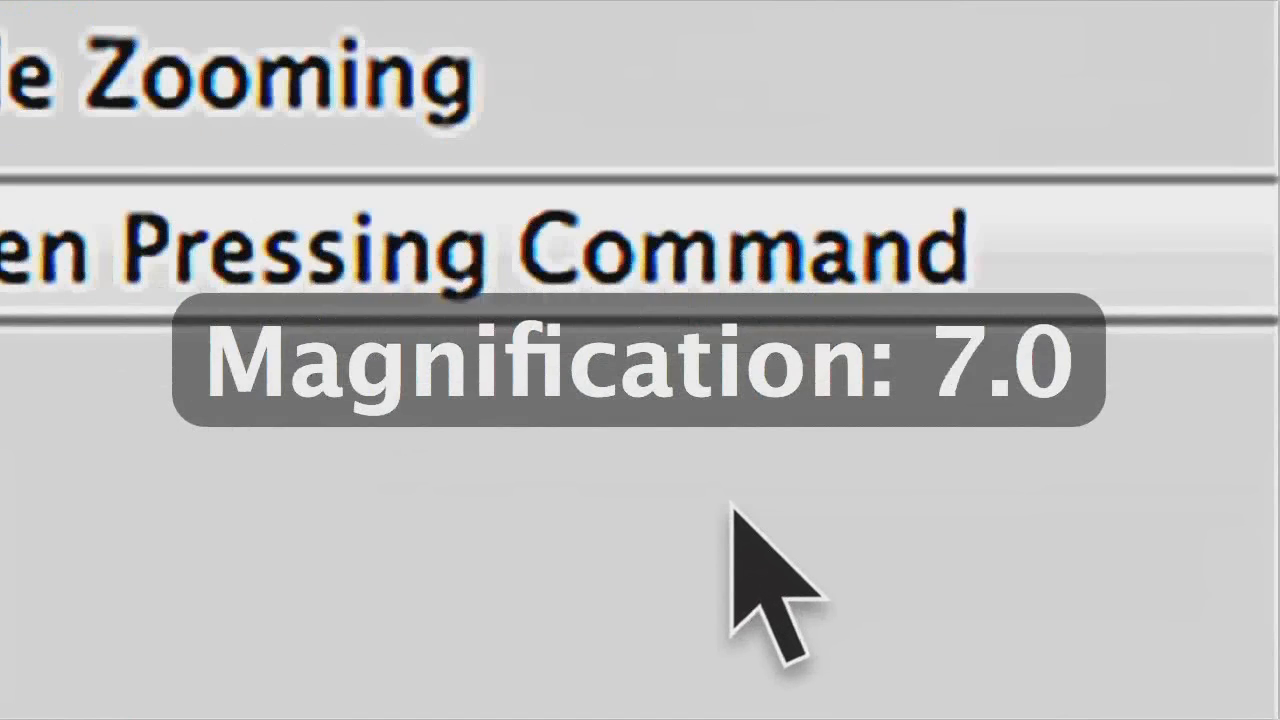
scroll(735, 515, "up", 4, "super")
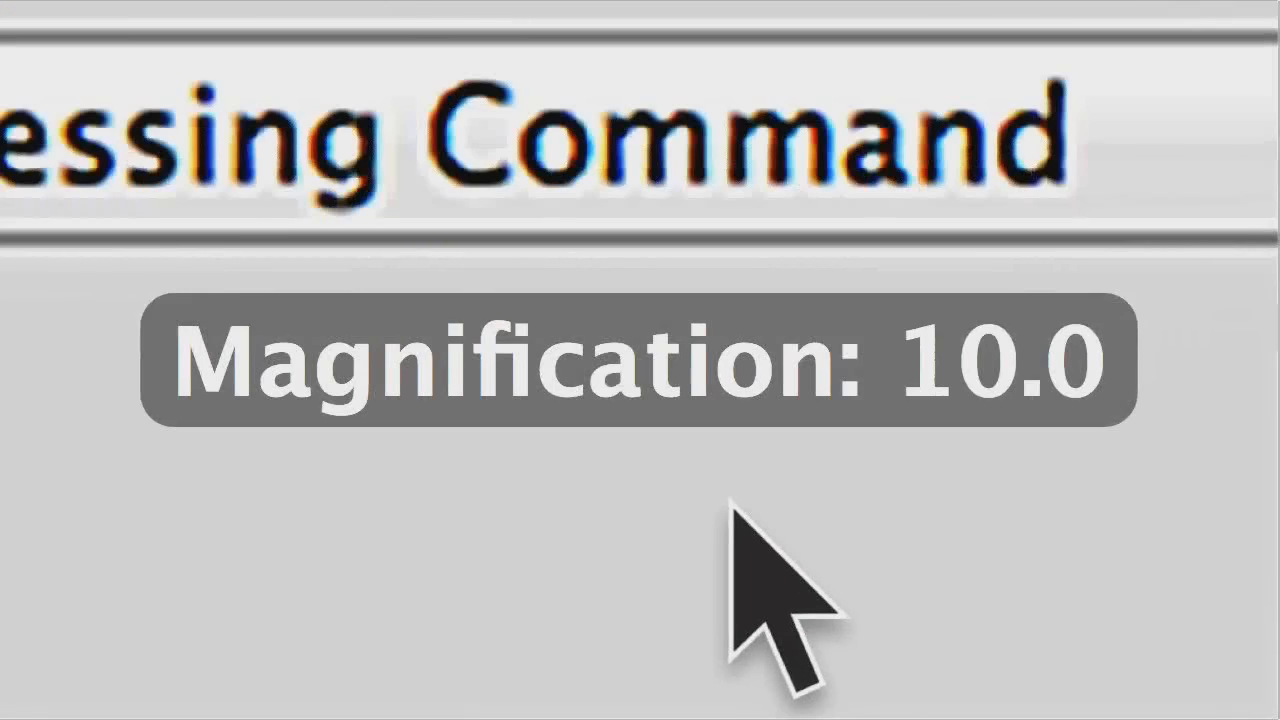
scroll(735, 515, "down", 7, "super")
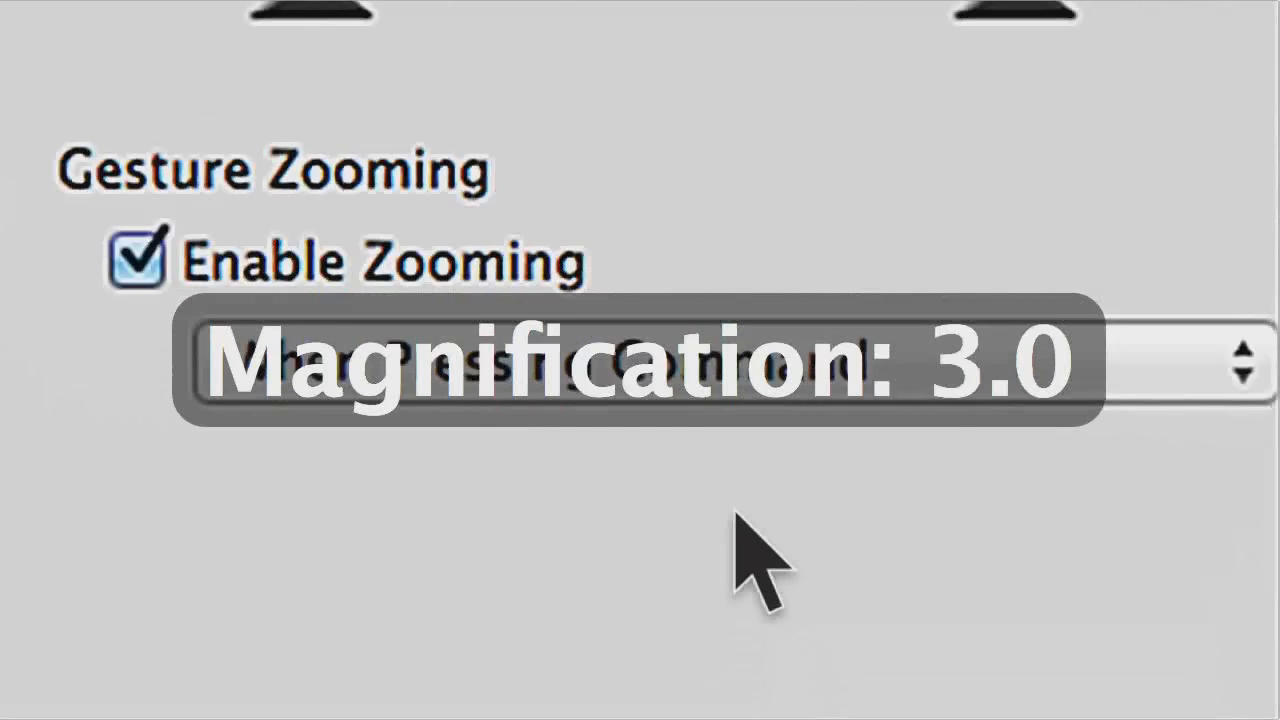
scroll(735, 515, "down", 1, "super")
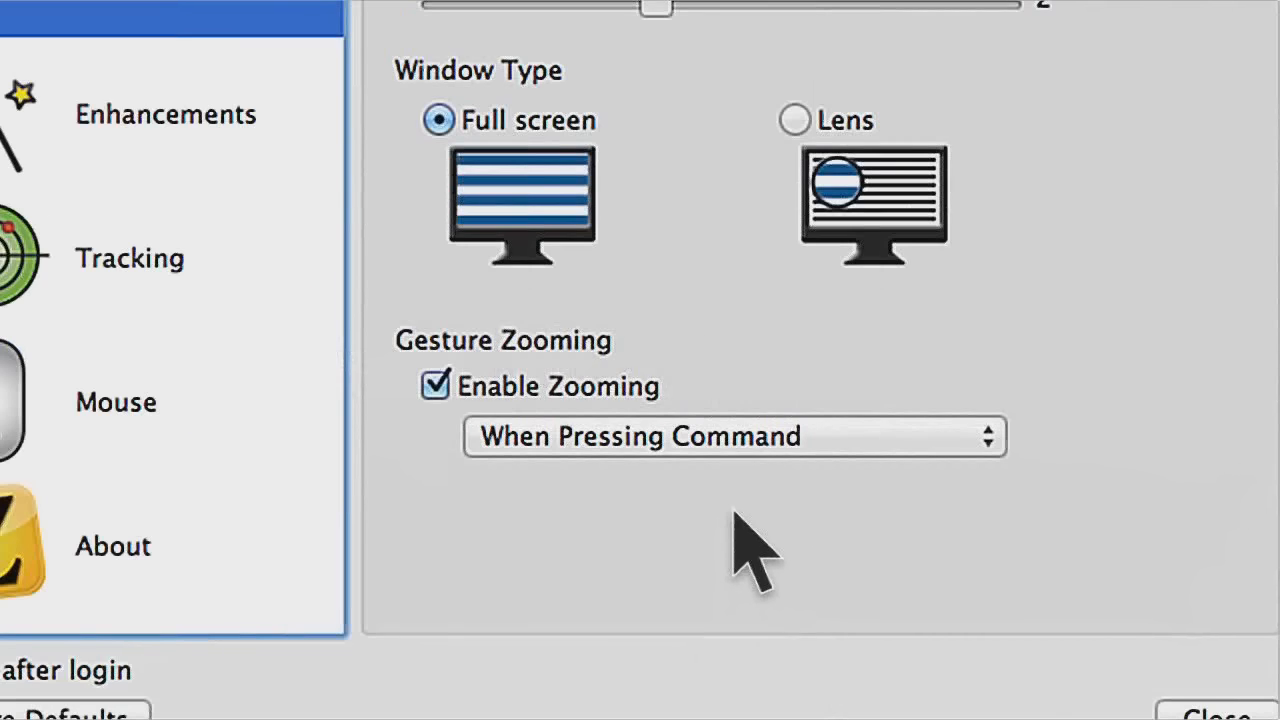
Zoom in to 6.0 around the Window Type settings with gesture zooming and bring the magnification back to 2.
scroll(622, 112, "up", 8, "super")
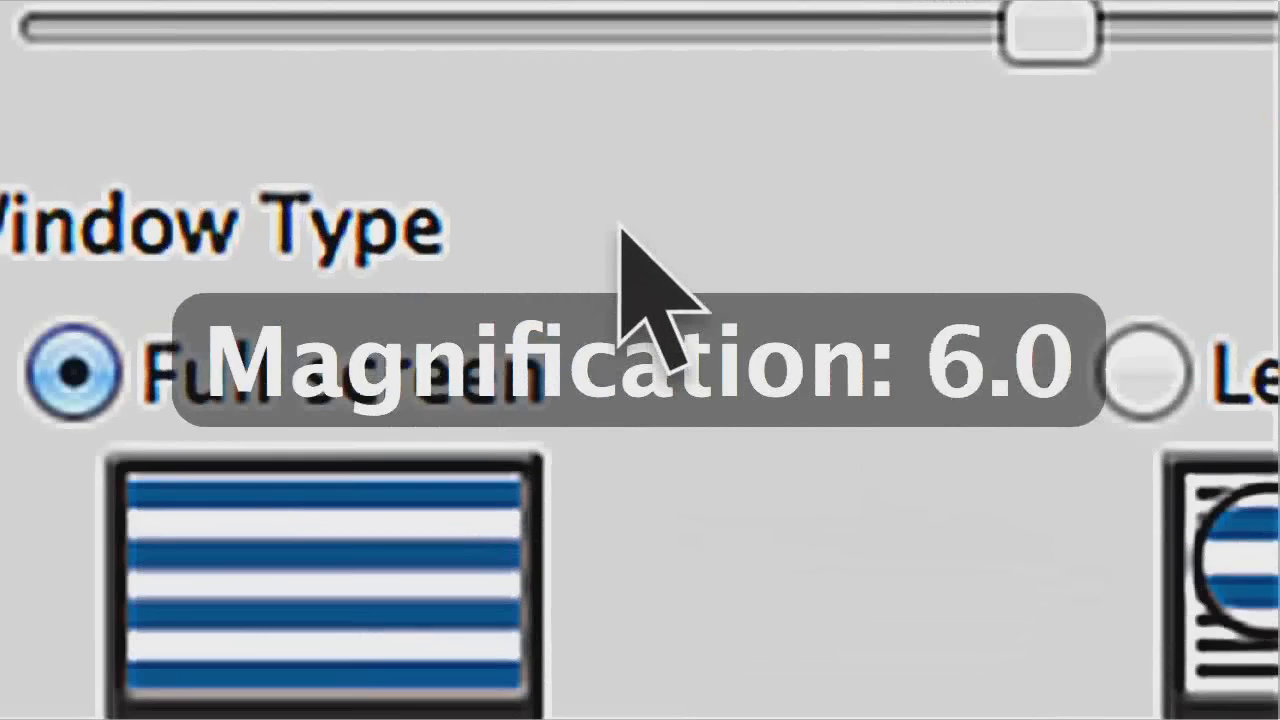
scroll(617, 220, "down", 10, "super")
scroll(622, 236, "up", 4, "super")
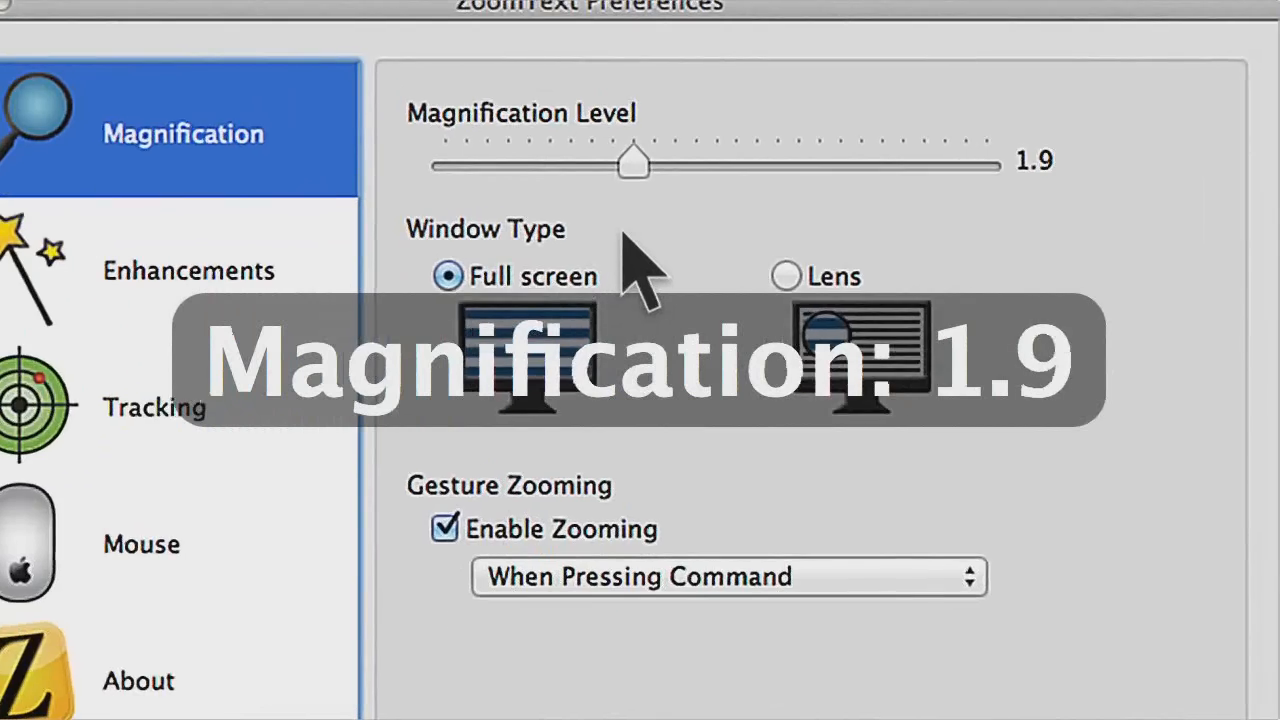
scroll(622, 236, "up", 4, "super")
scroll(622, 236, "down", 5, "super")
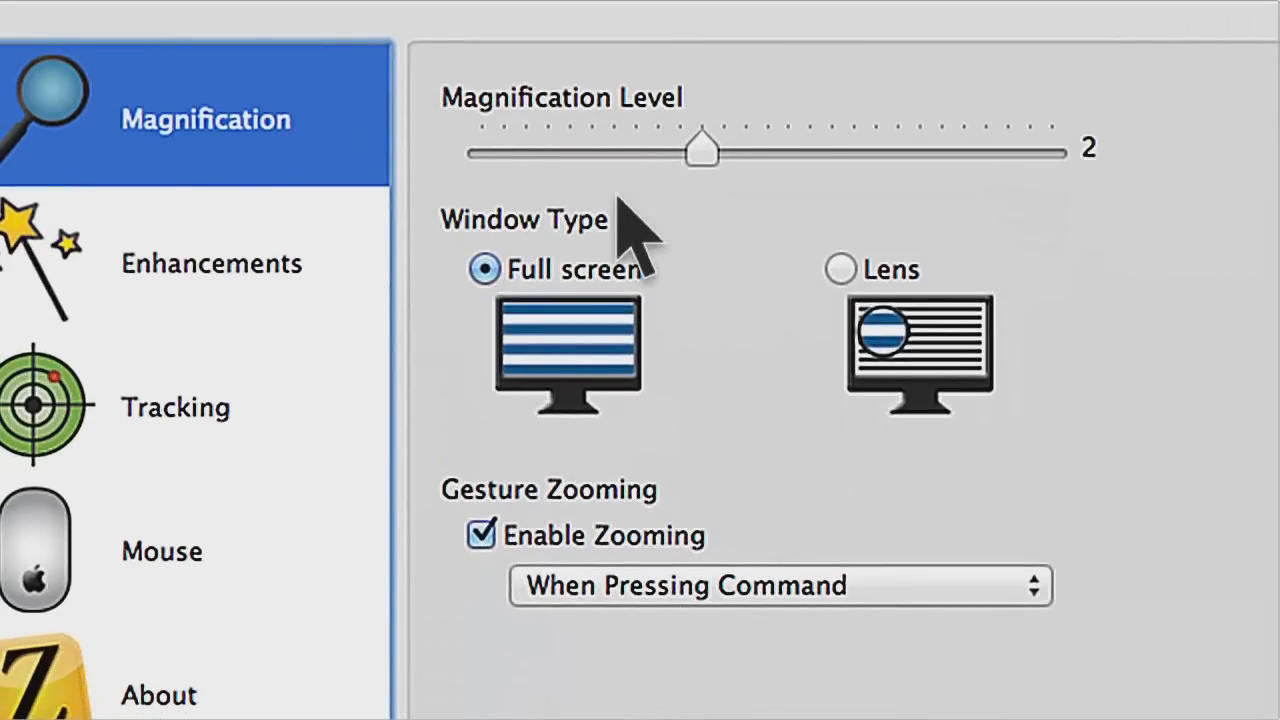
scroll(617, 197, "up", 2)
scroll(617, 197, "down", 2)
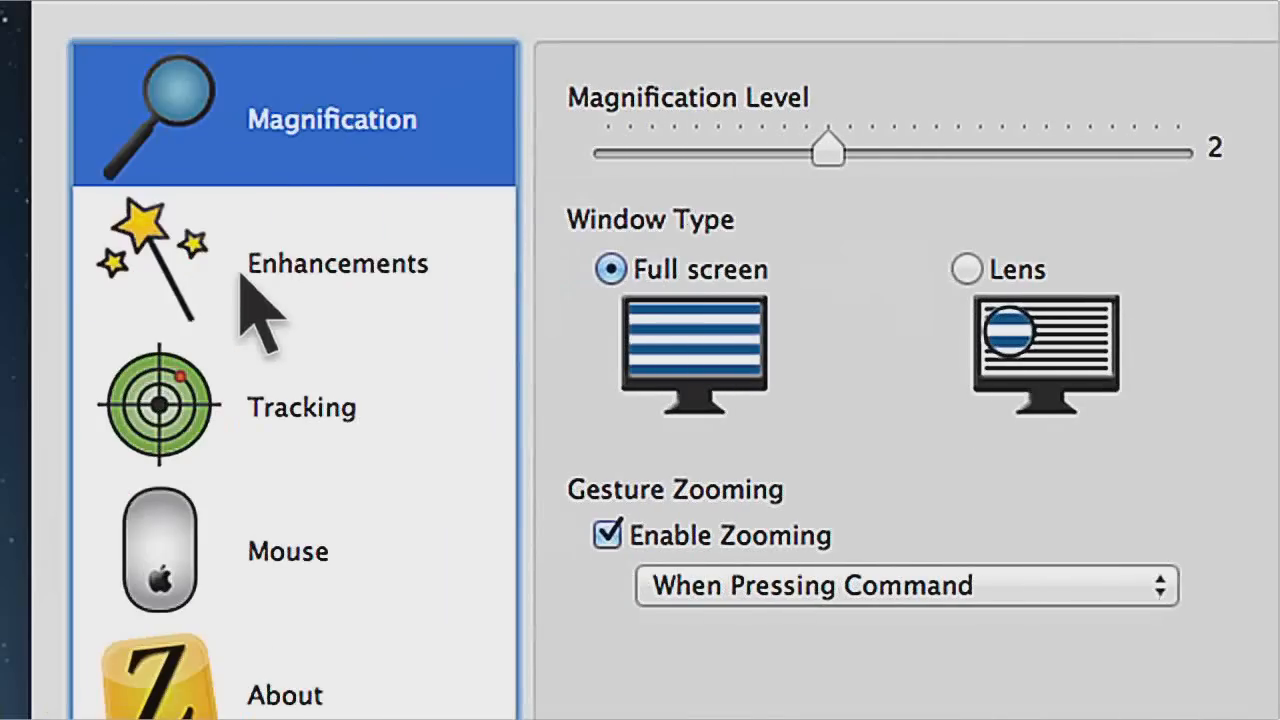
Show the Enhancements settings and set the screen color scheme to Invert Brightness.
left_click(170, 265)
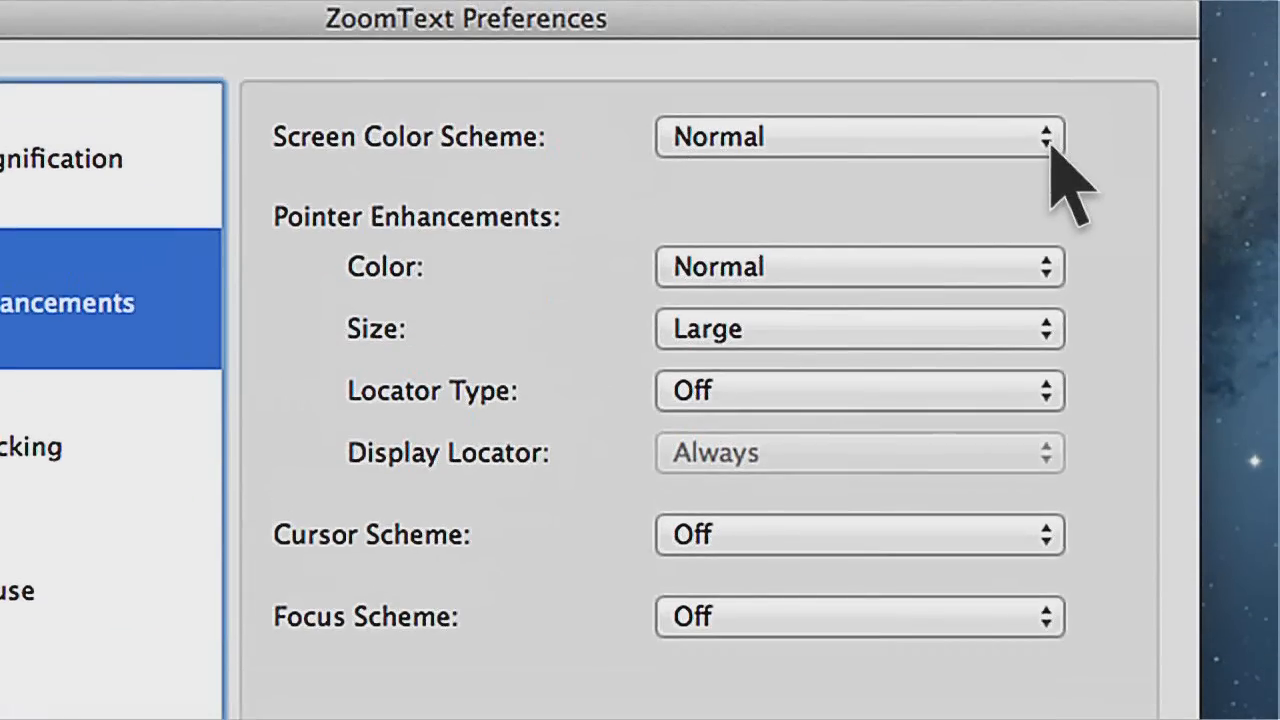
left_click(1052, 142)
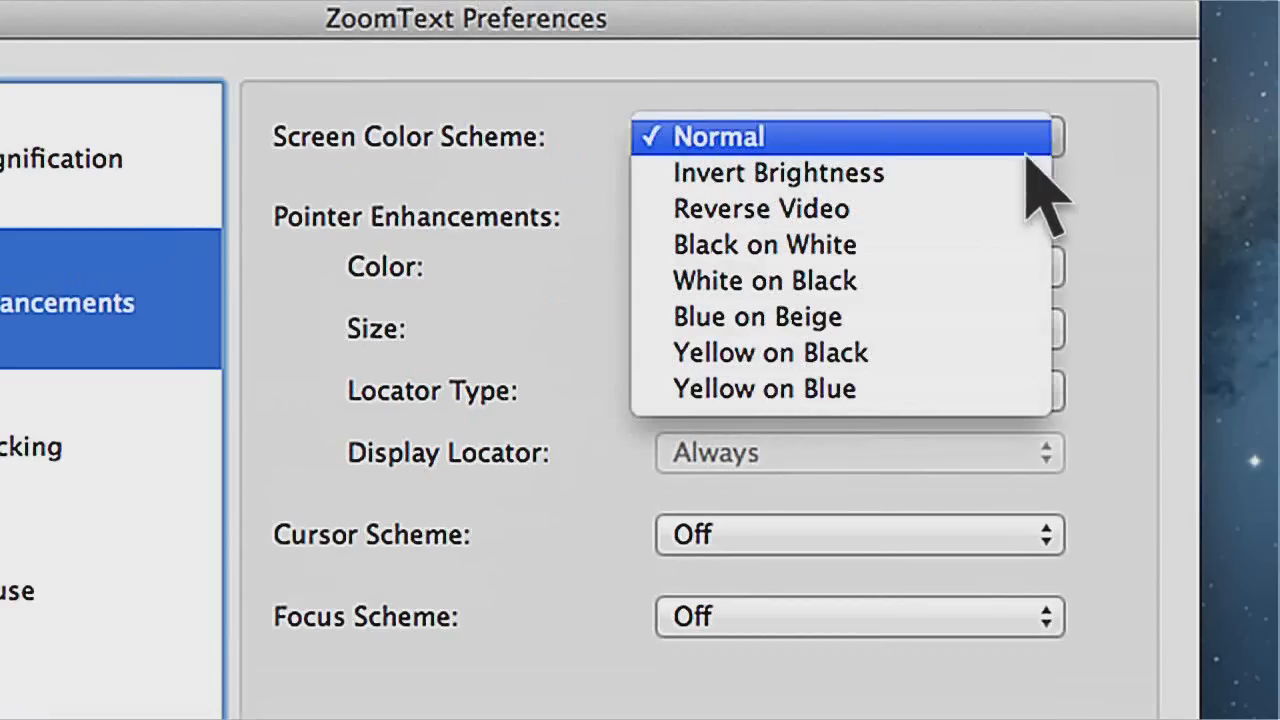
left_click(1031, 143)
left_click(1090, 148)
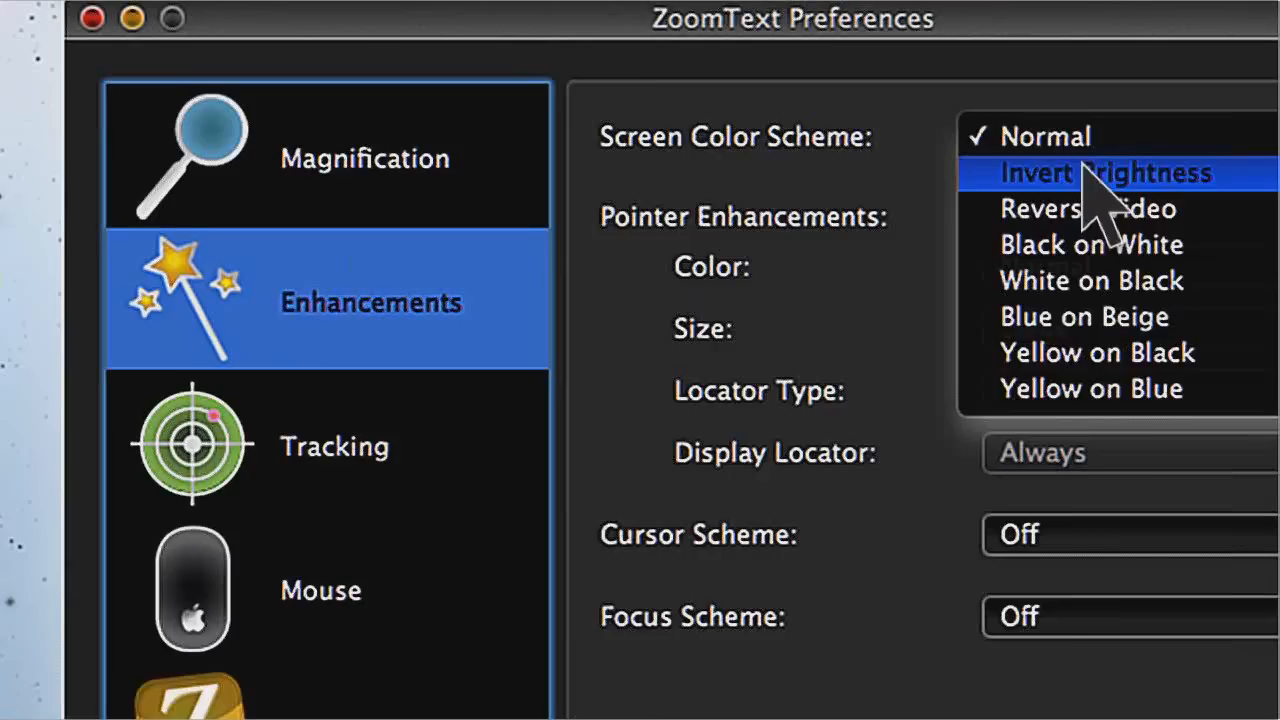
left_click(1085, 170)
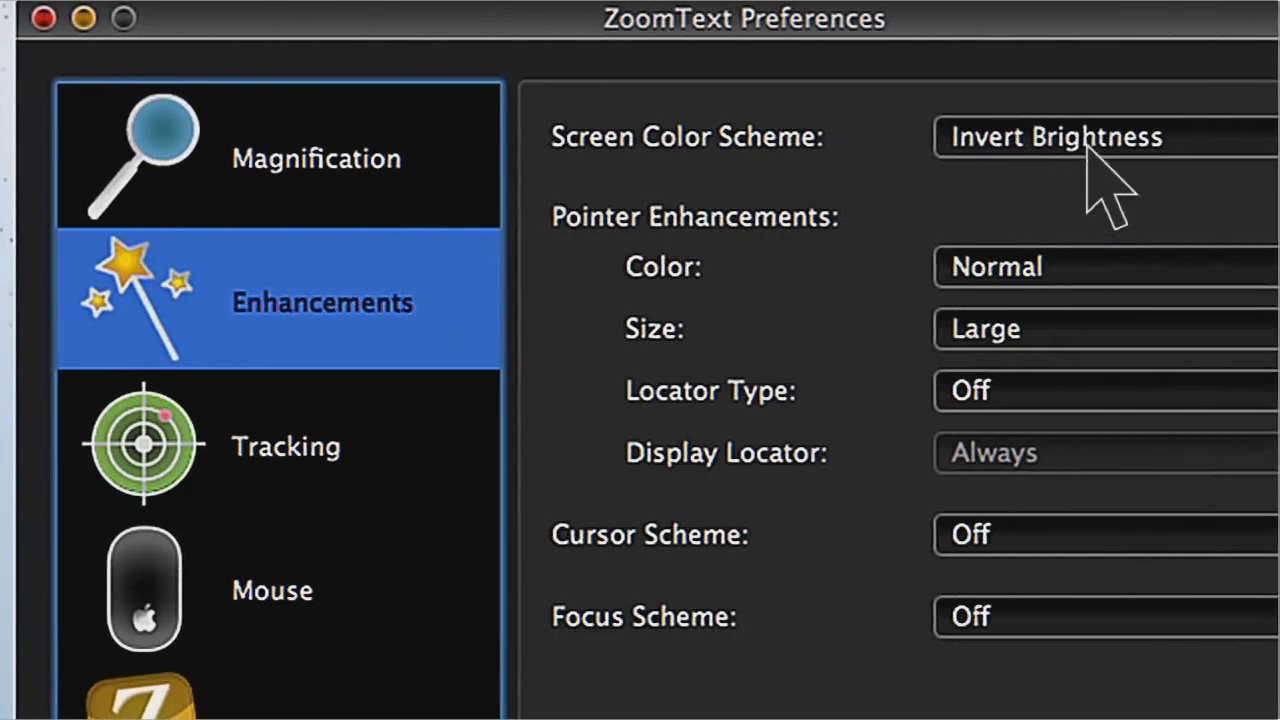
Try the Reverse Video screen color scheme, followed by Black on White.
left_click(1084, 144)
left_click(1088, 175)
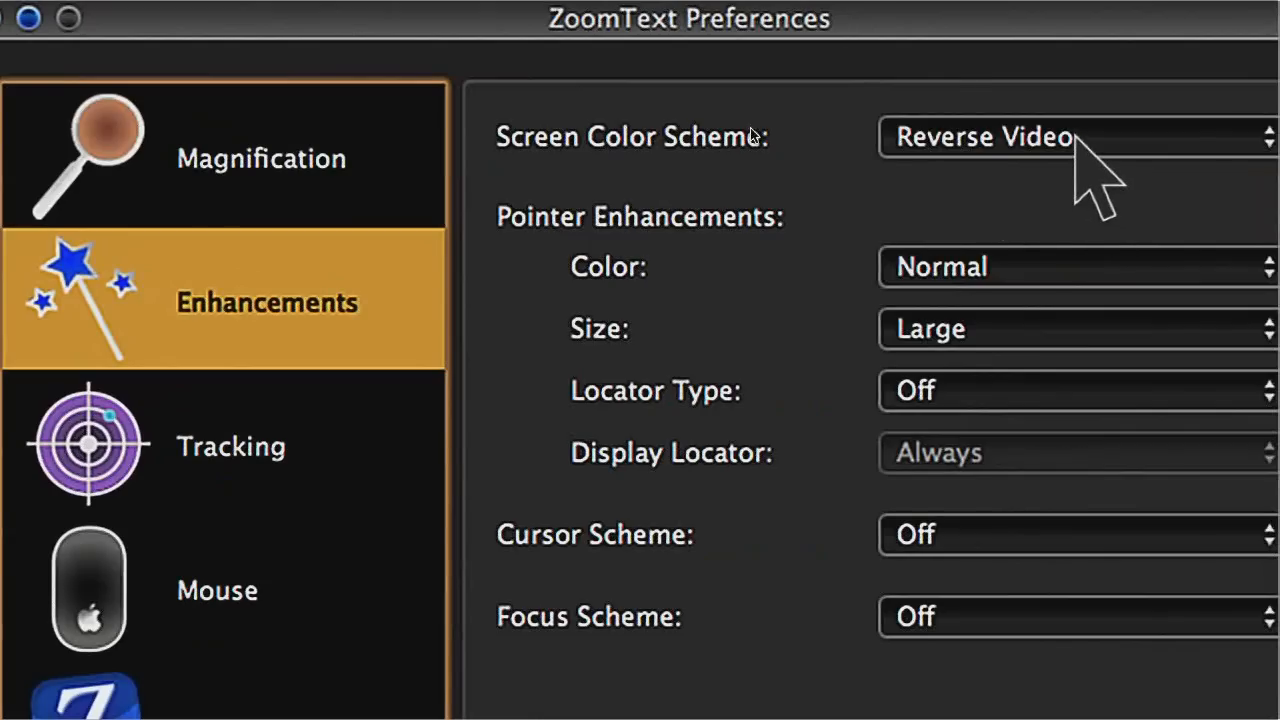
left_click(1076, 139)
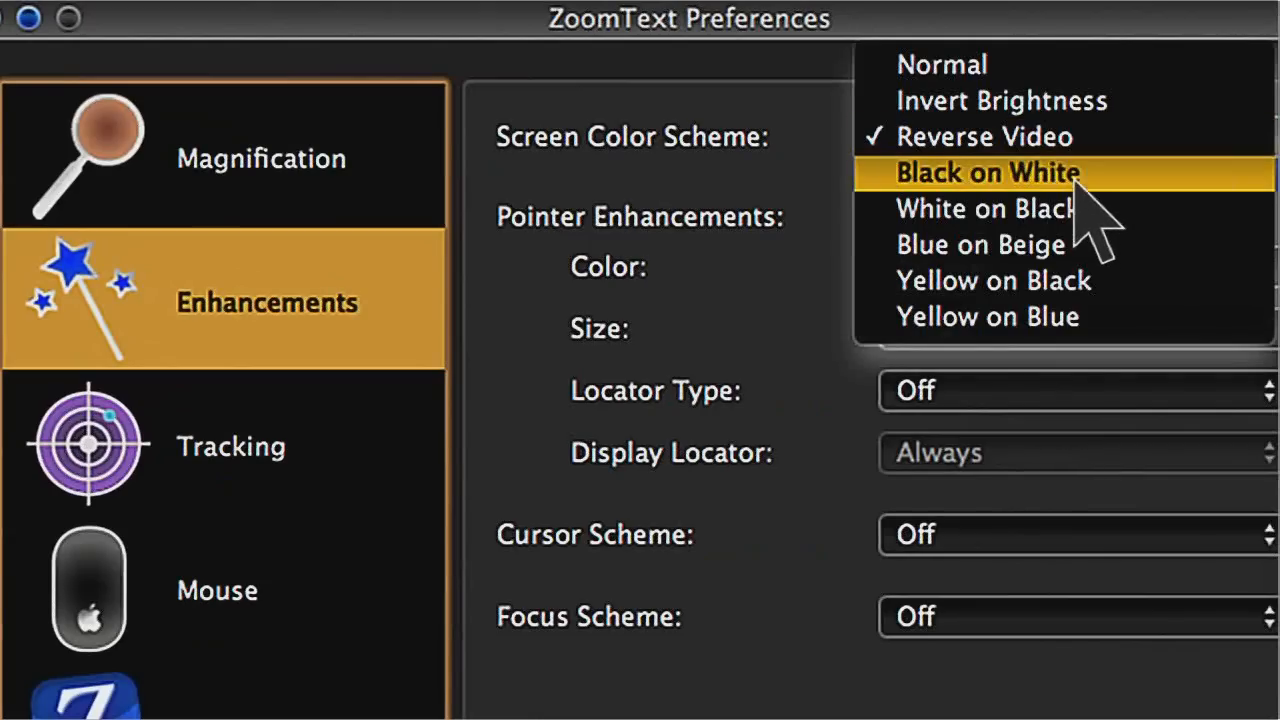
left_click(1080, 175)
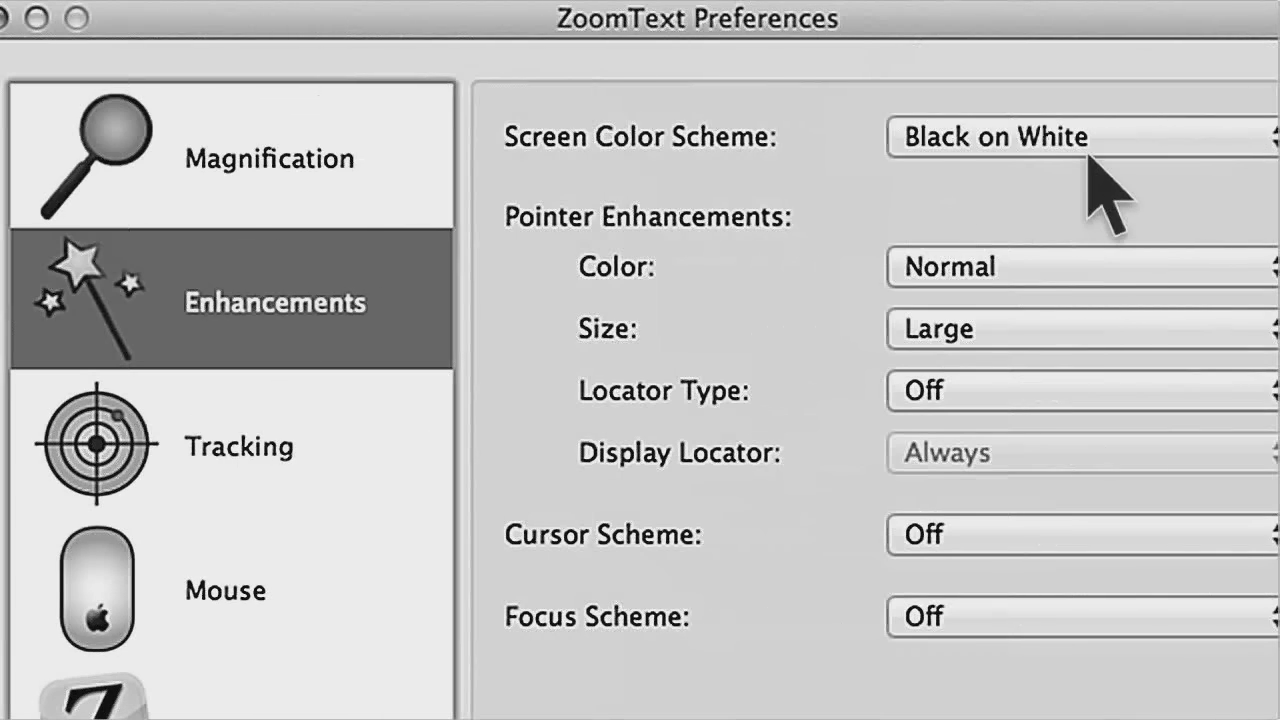
Set the screen color scheme to White on Black.
left_click(1095, 137)
left_click(1102, 171)
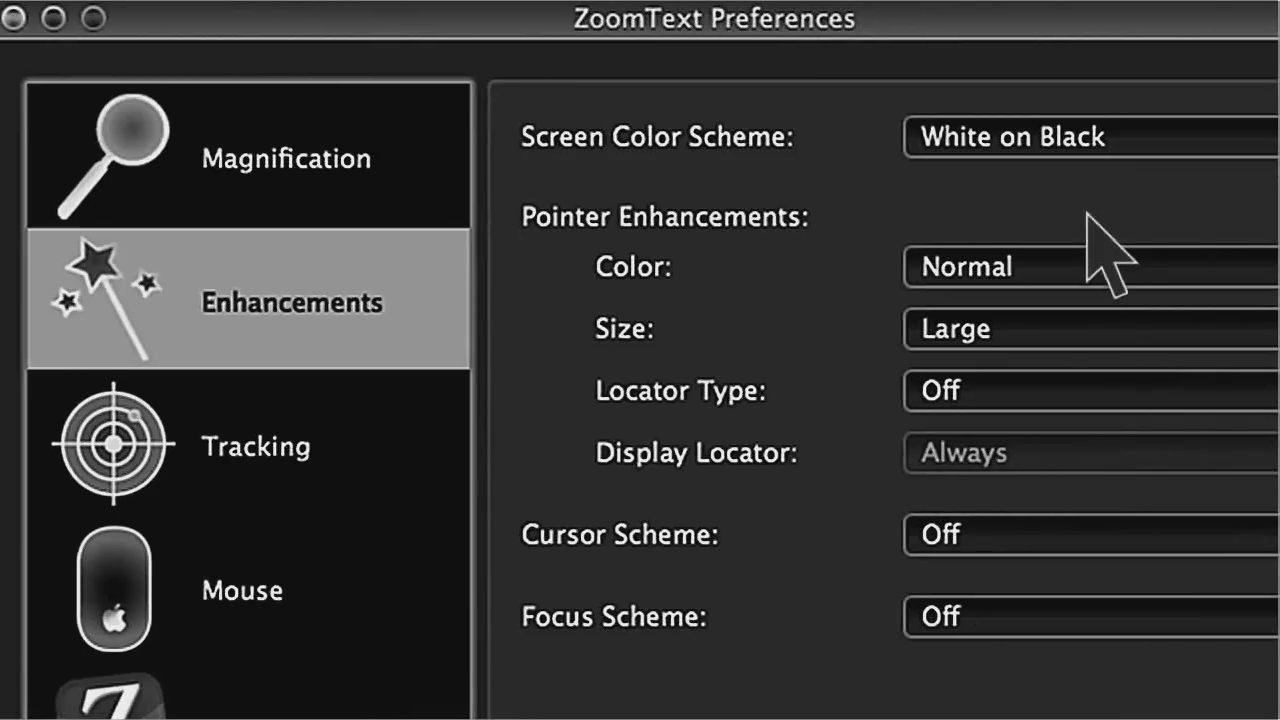
Try the Blue on Beige screen color scheme, followed by Yellow on Black.
left_click(1240, 137)
left_click(1088, 178)
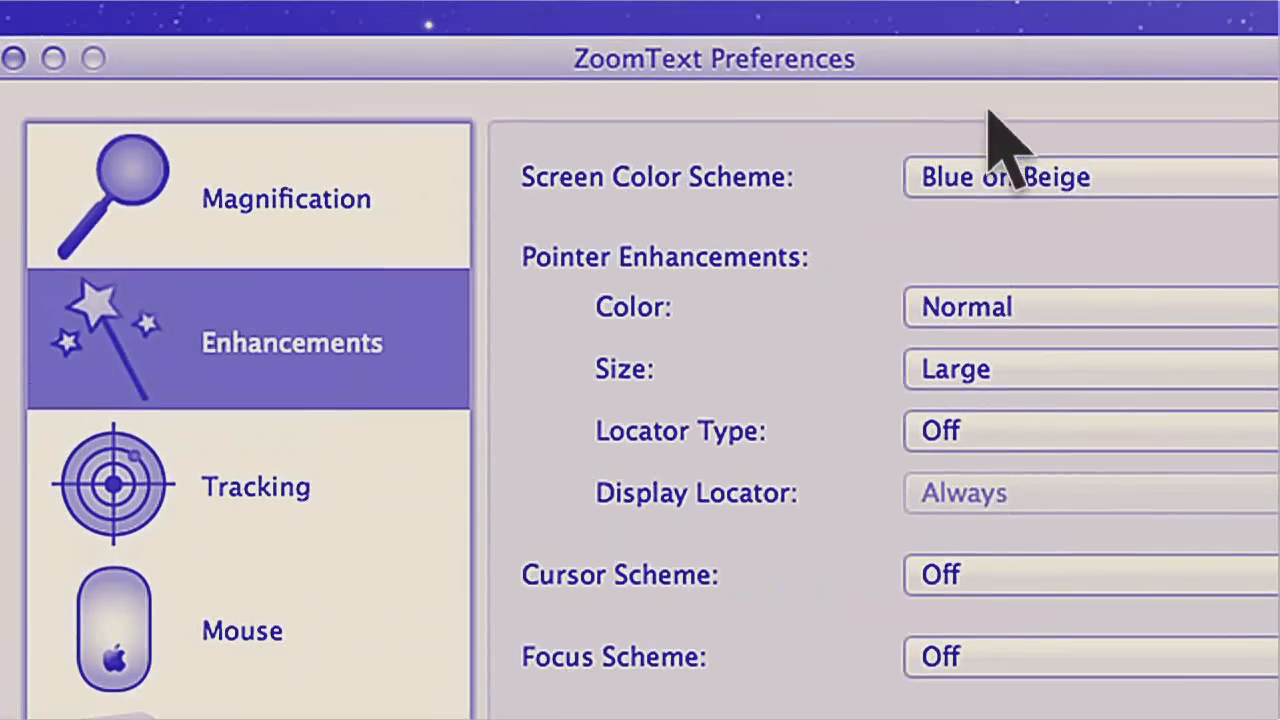
left_click(1066, 175)
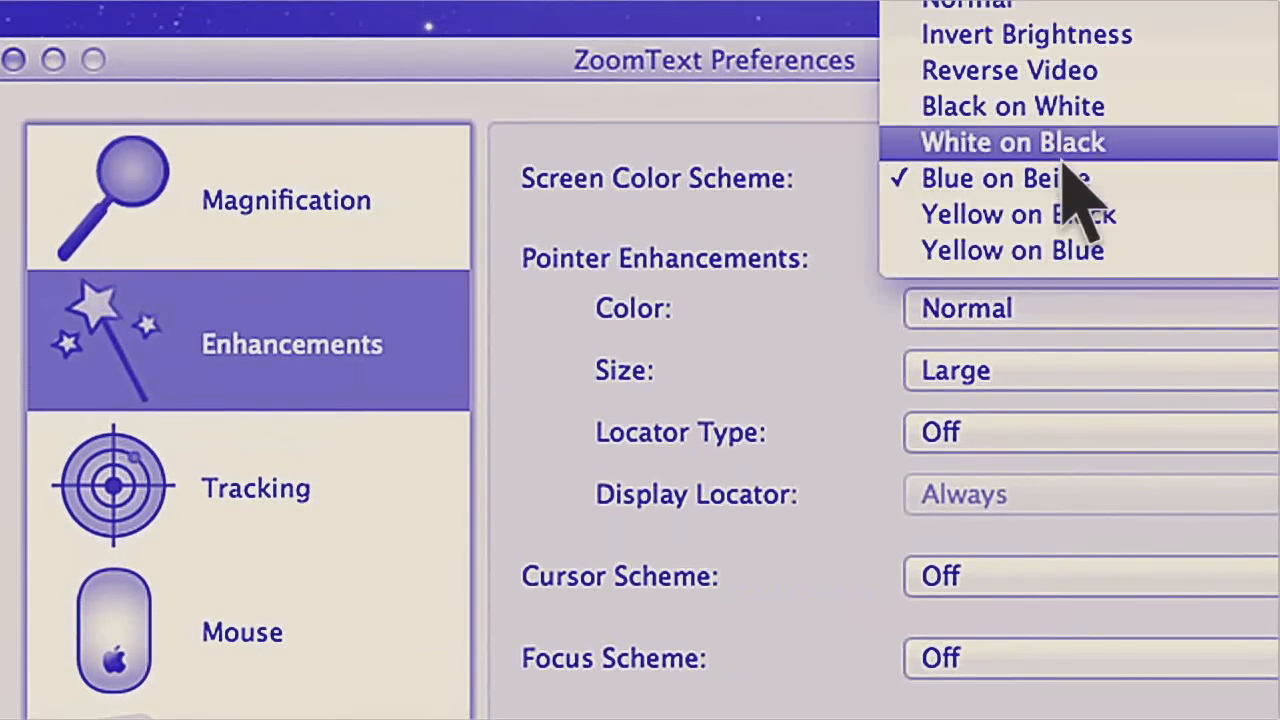
left_click(1064, 218)
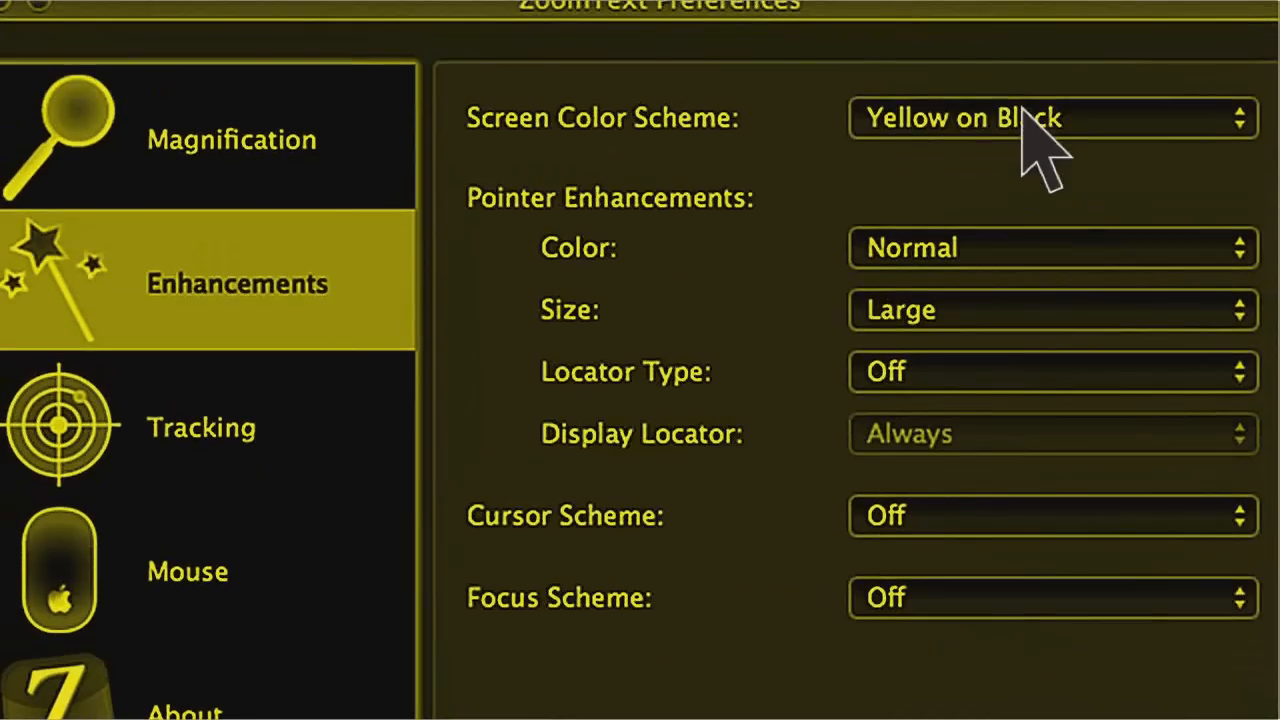
Try the Yellow on Blue screen color scheme and set the scheme back to Normal.
left_click(1021, 28)
left_click(1005, 66)
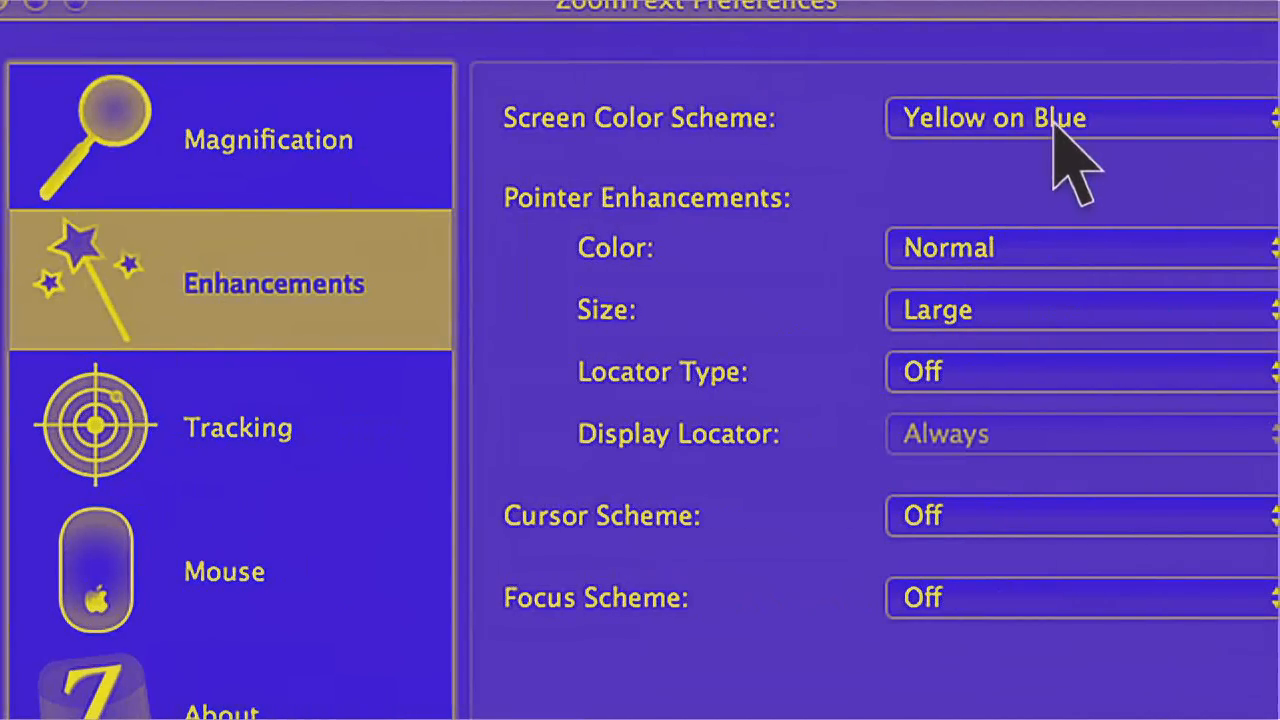
left_click(1056, 126)
left_click(1045, 42)
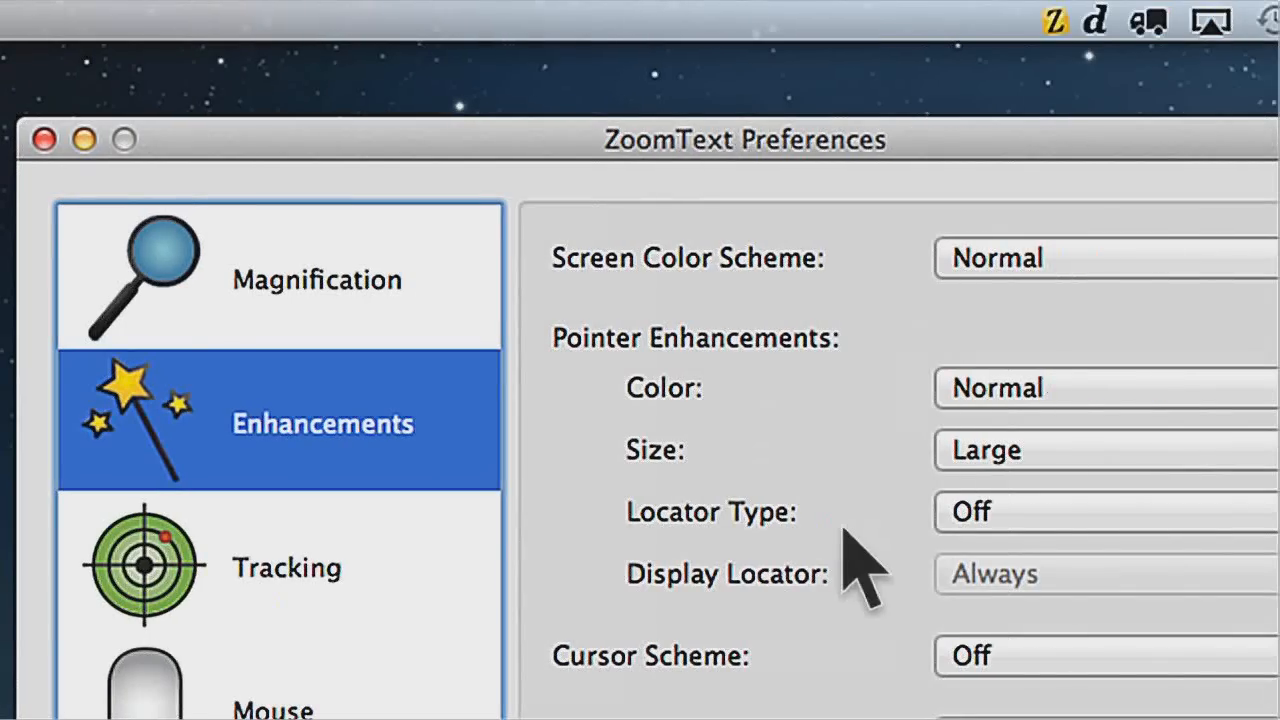
Launch Pages through a Spotlight search for "pages" and create a Blank word processing document reading "Welcome to the ZoomText Mac Webinar!".
key("super+space")
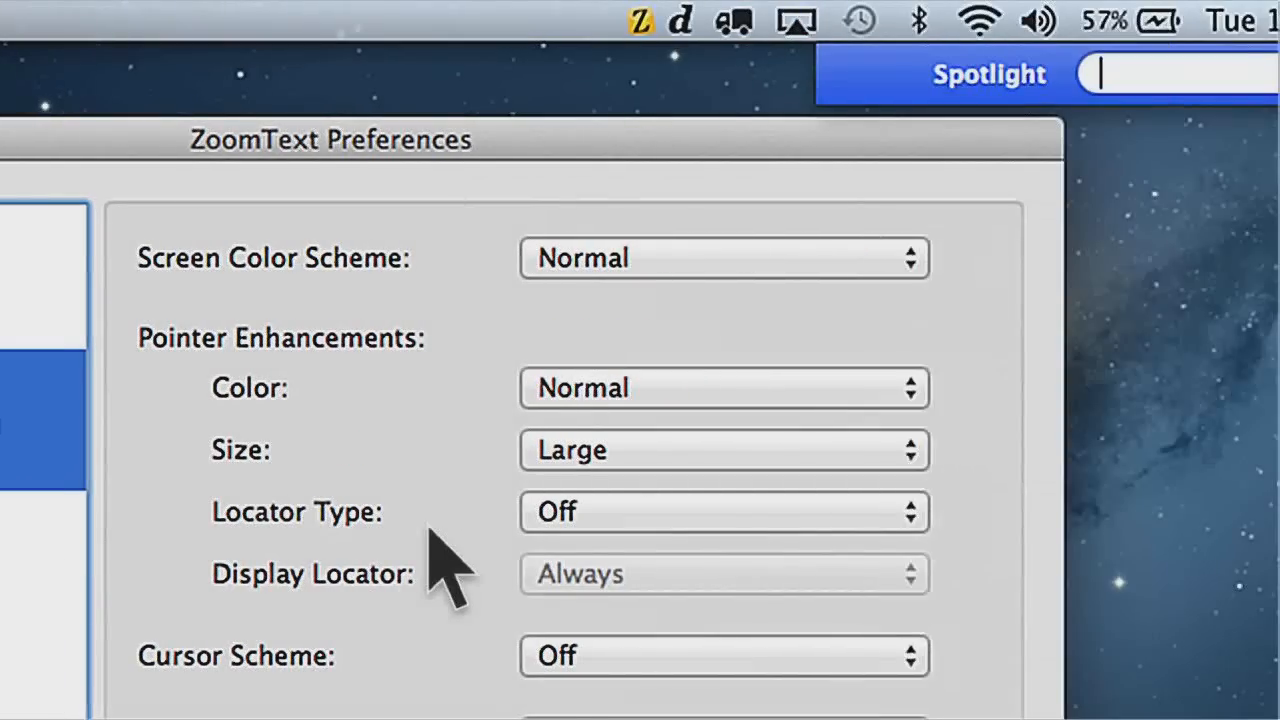
type("pages")
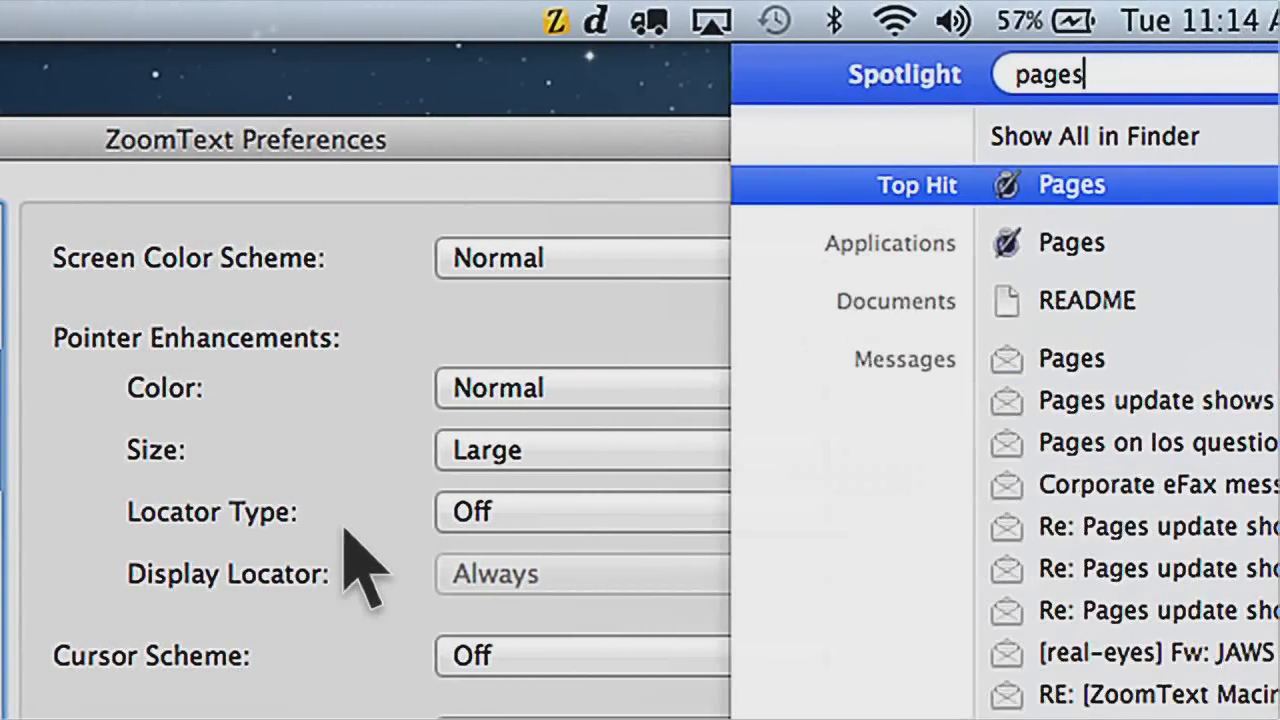
key("Escape")
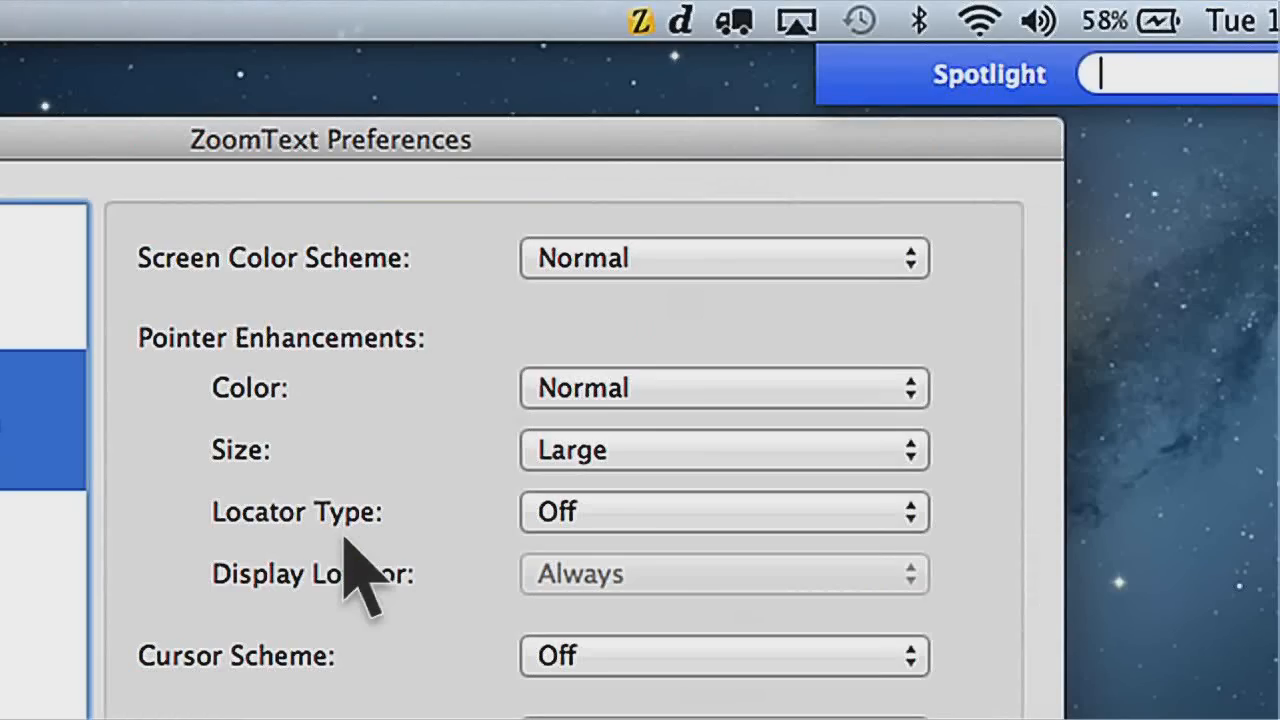
type("pages")
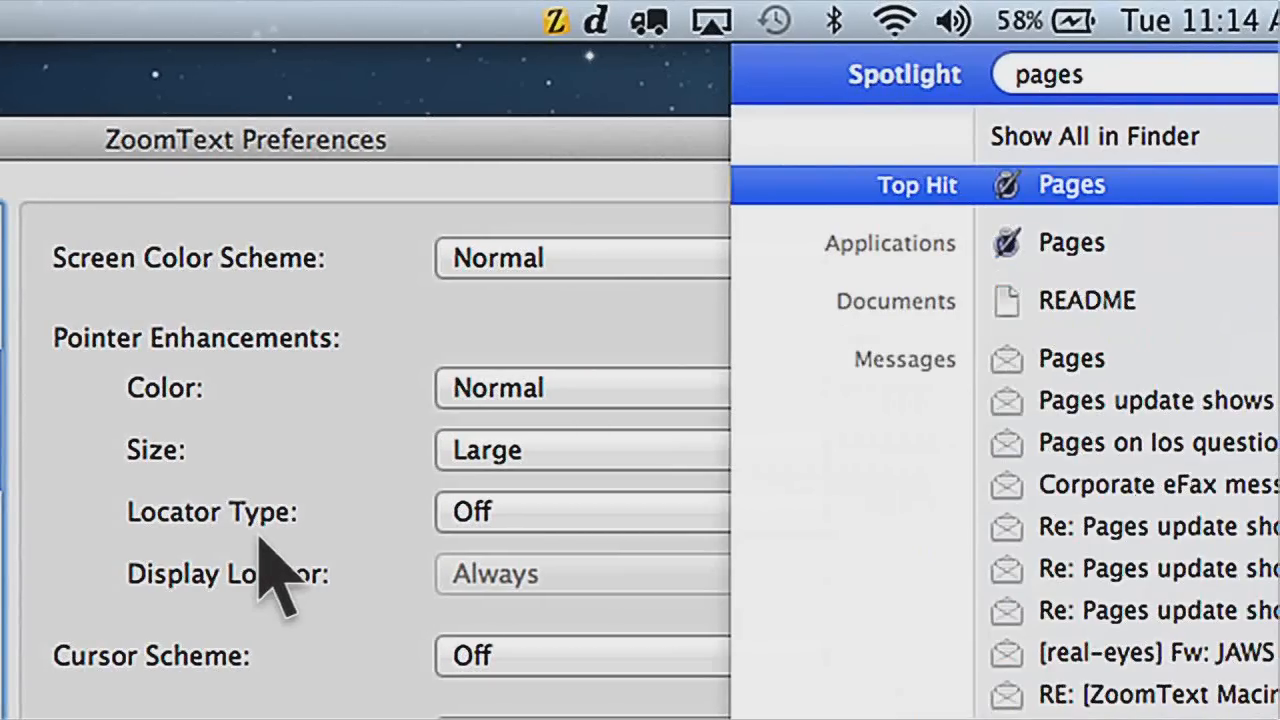
key("Return")
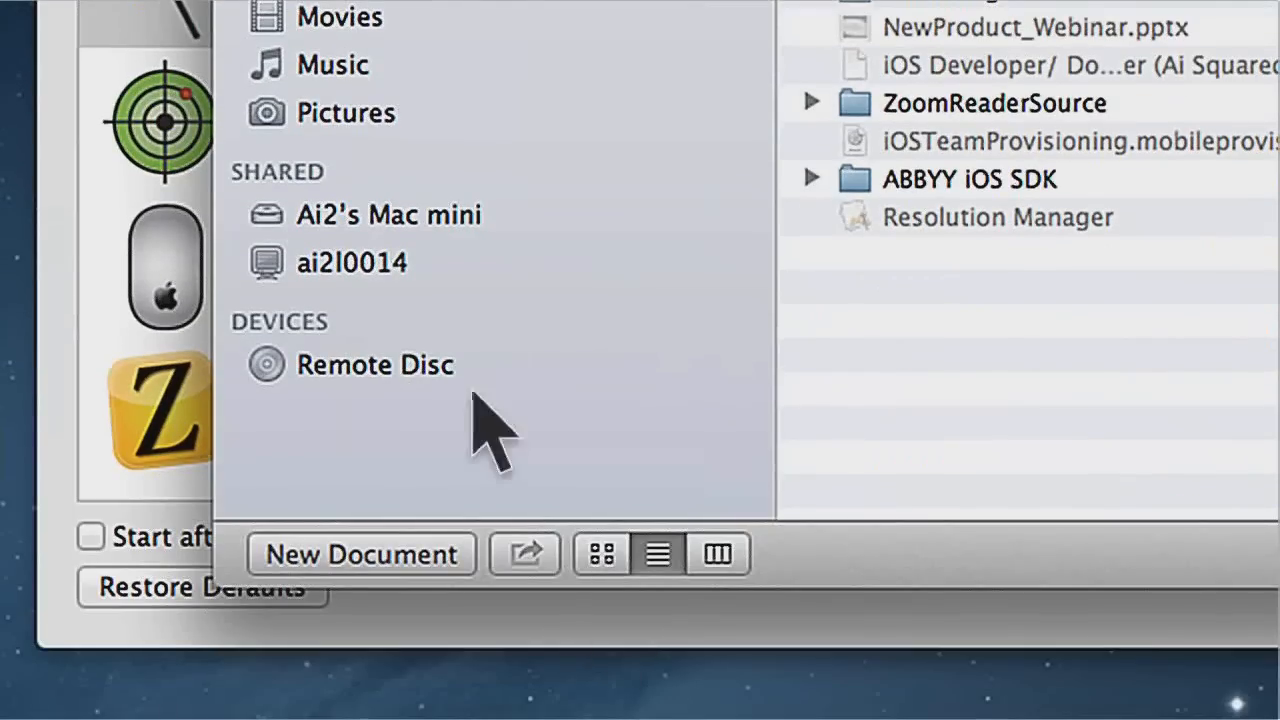
left_click(404, 548)
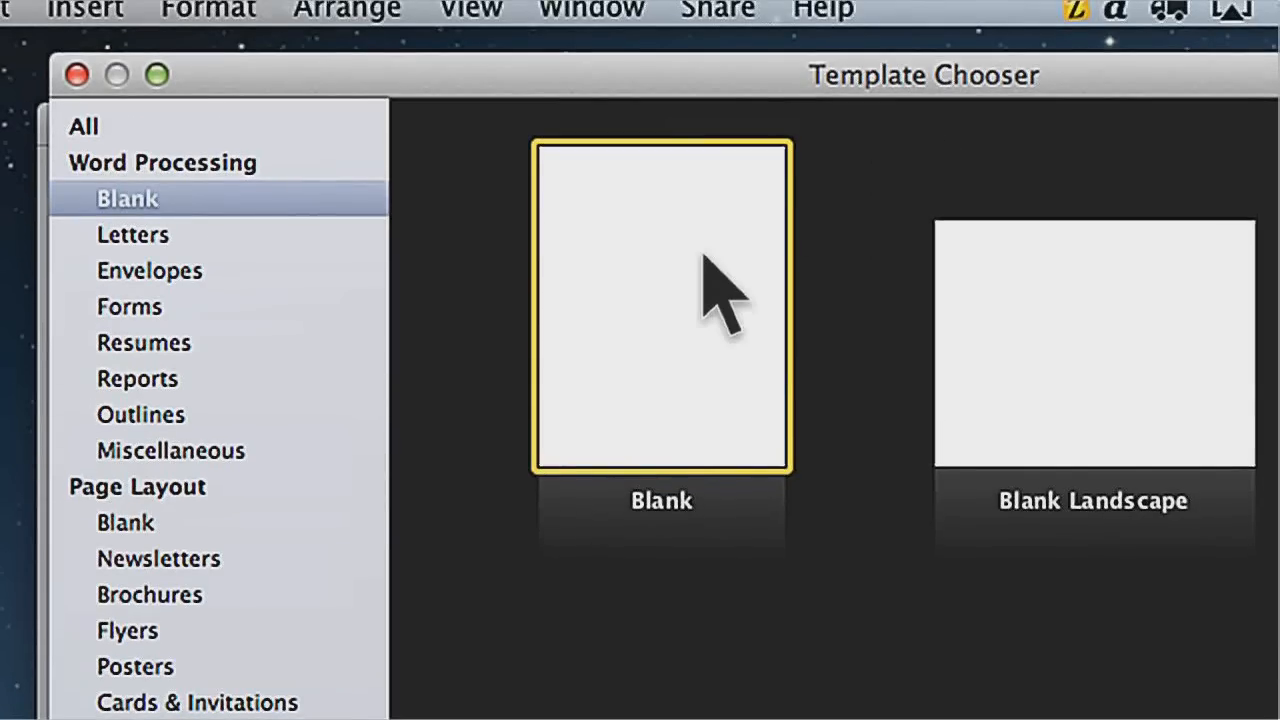
double_click(703, 258)
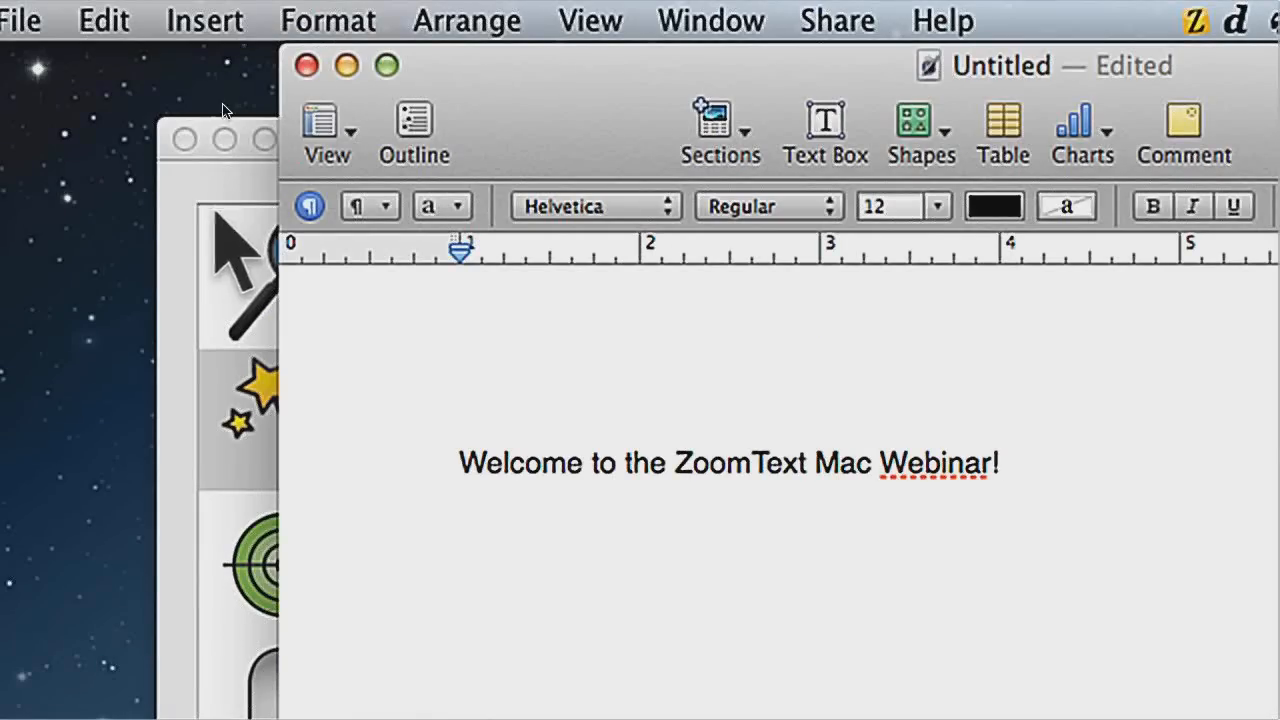
Switch to the ZoomText Preferences, set the screen color scheme to Reverse Video and return to the Pages document.
left_click(217, 185)
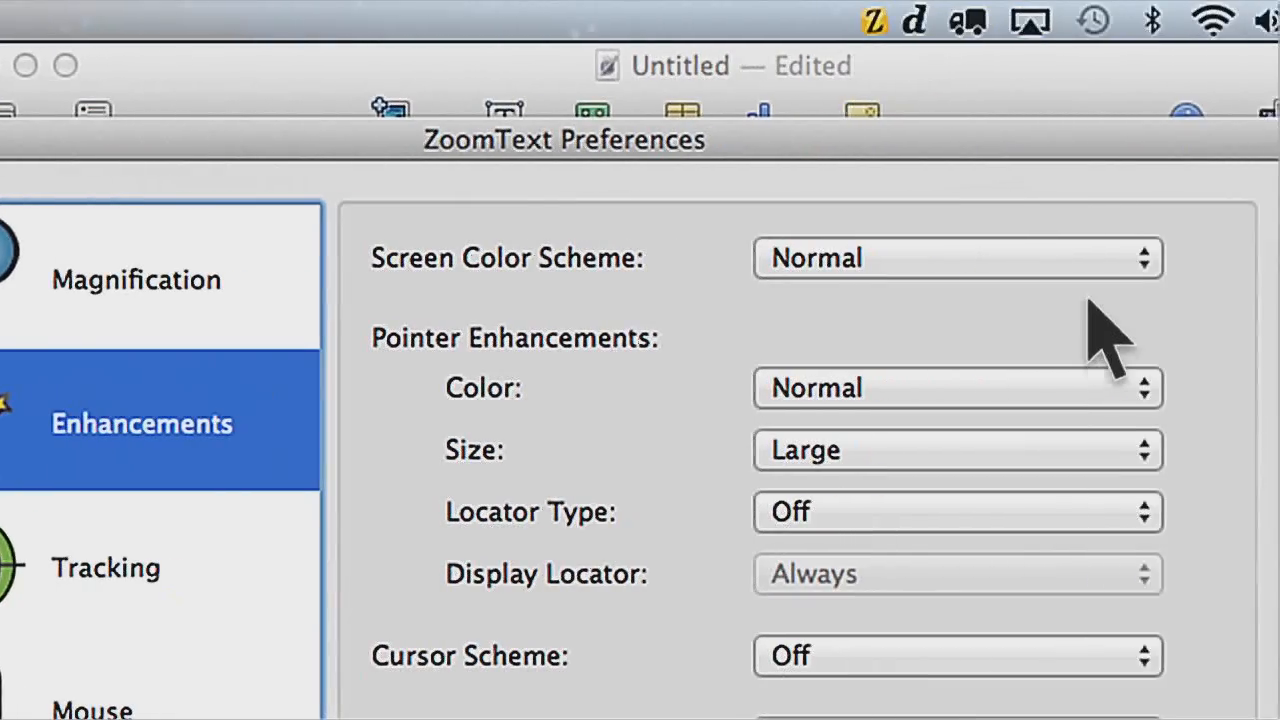
left_click(1087, 256)
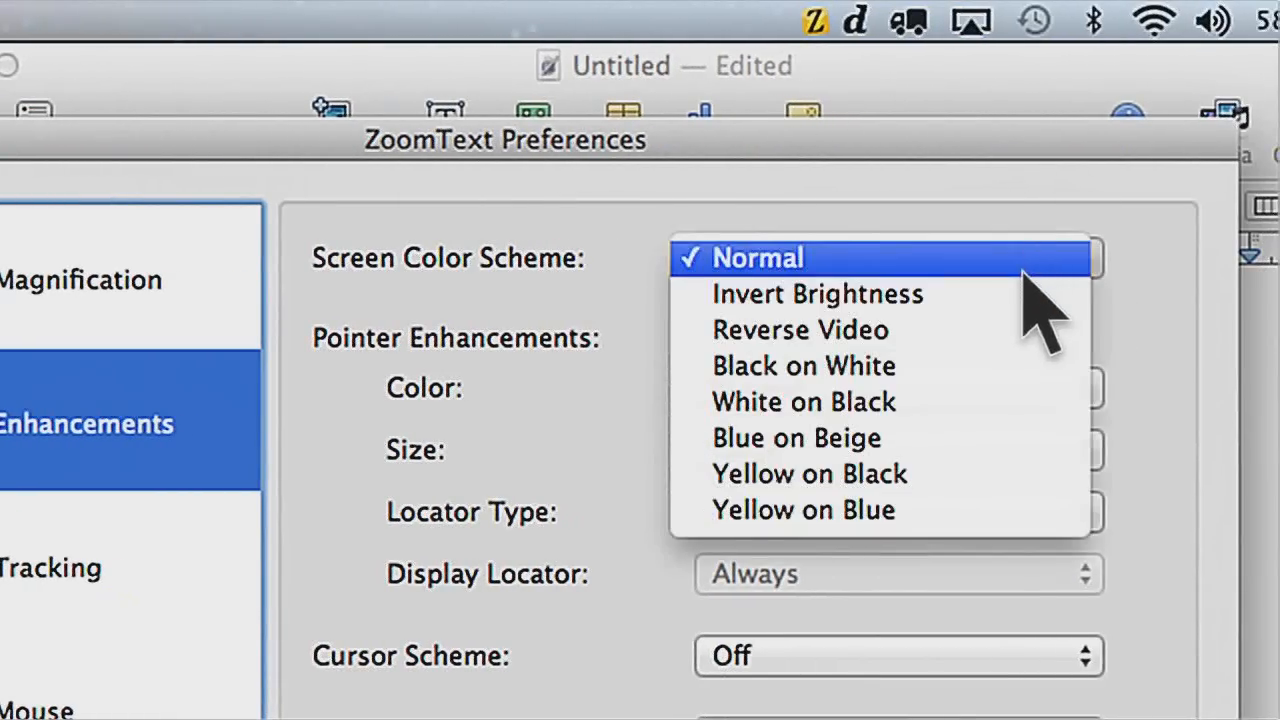
left_click(985, 328)
left_click(822, 60)
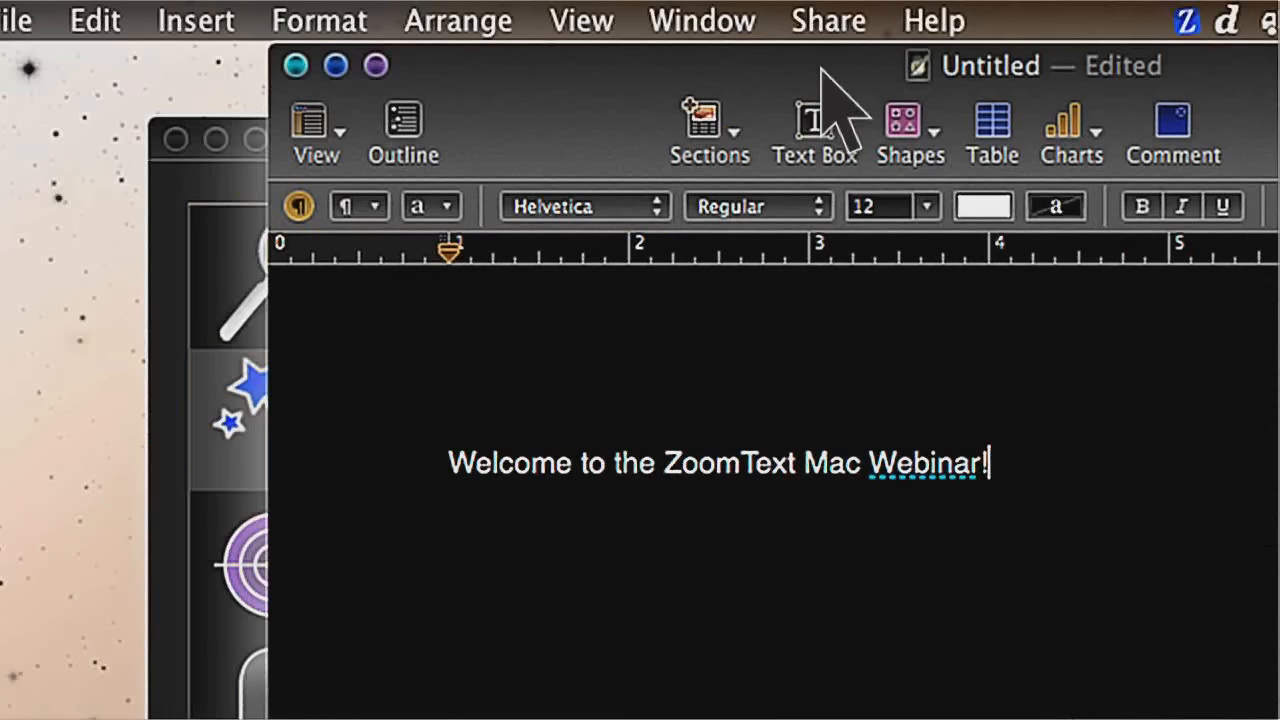
Increase the magnification over the welcome text in the document and bring it back down.
key("alt+super+equal")
key("alt+super+equal")
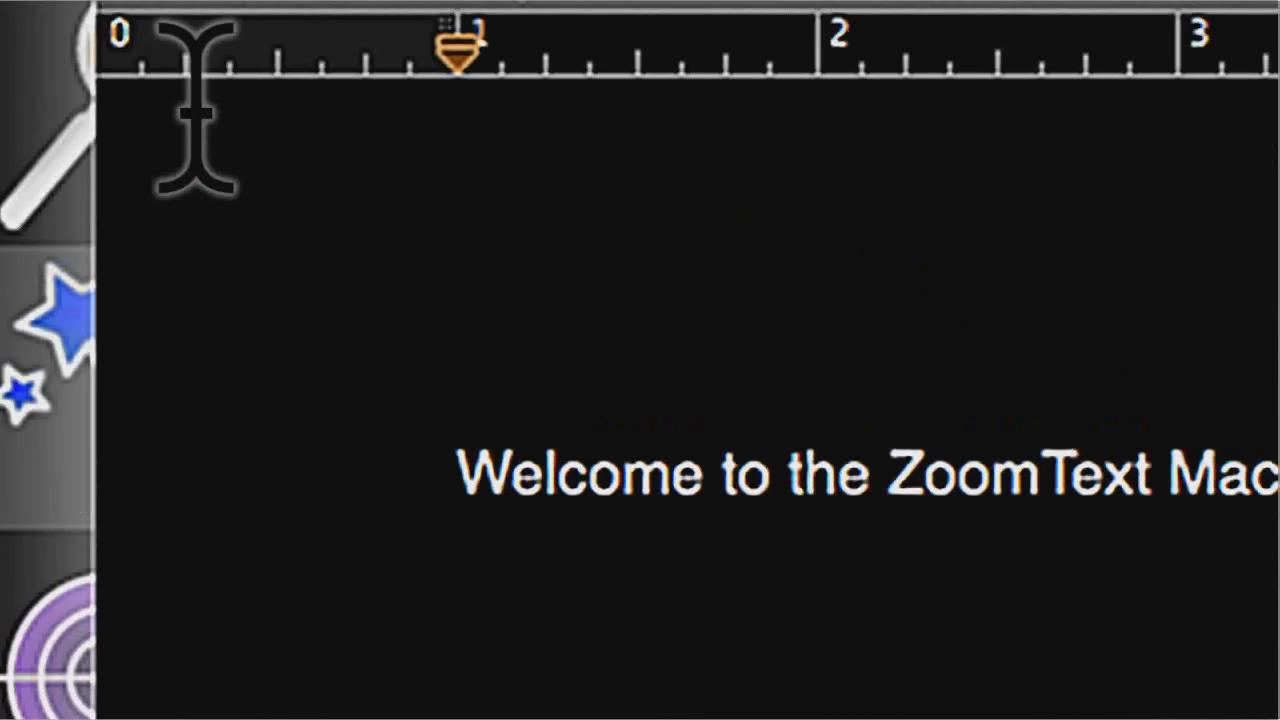
key("alt+super+minus")
key("alt+super+minus")
key("alt+super+minus")
key("alt+super+minus")
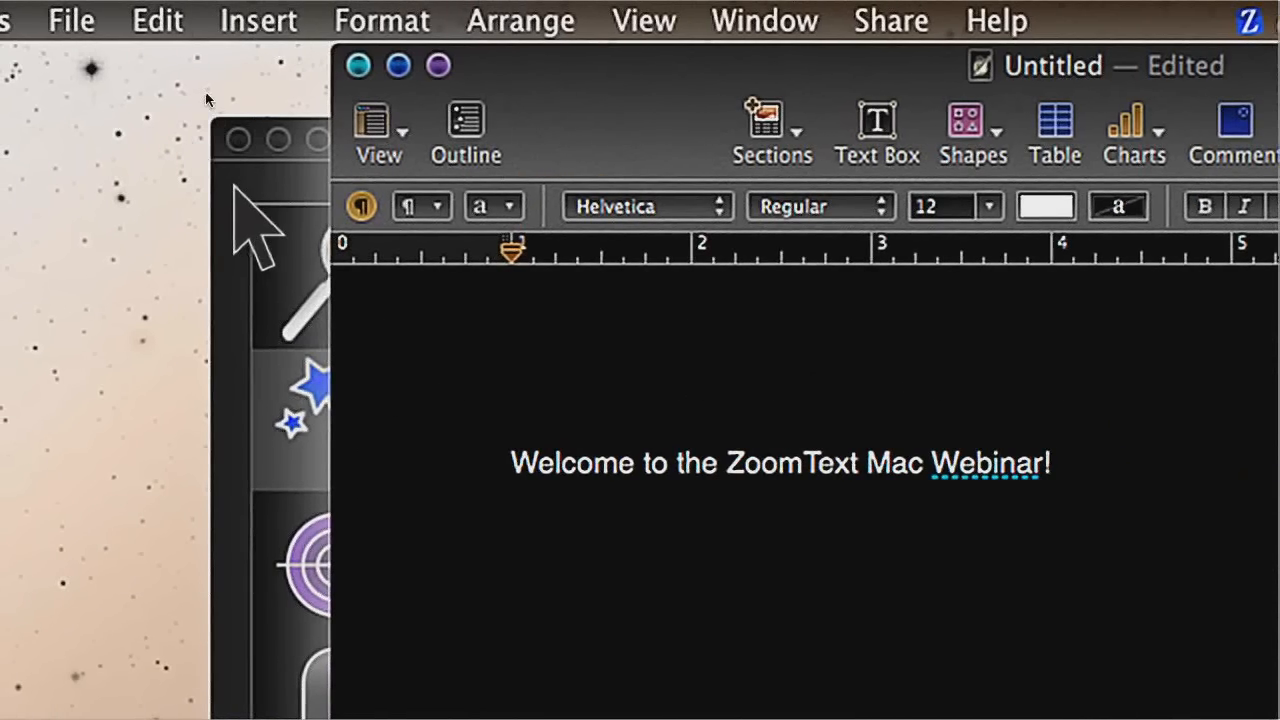
Set the screen color scheme to Blue on Beige in the ZoomText Preferences and magnify the text of the Pages document.
left_click(234, 187)
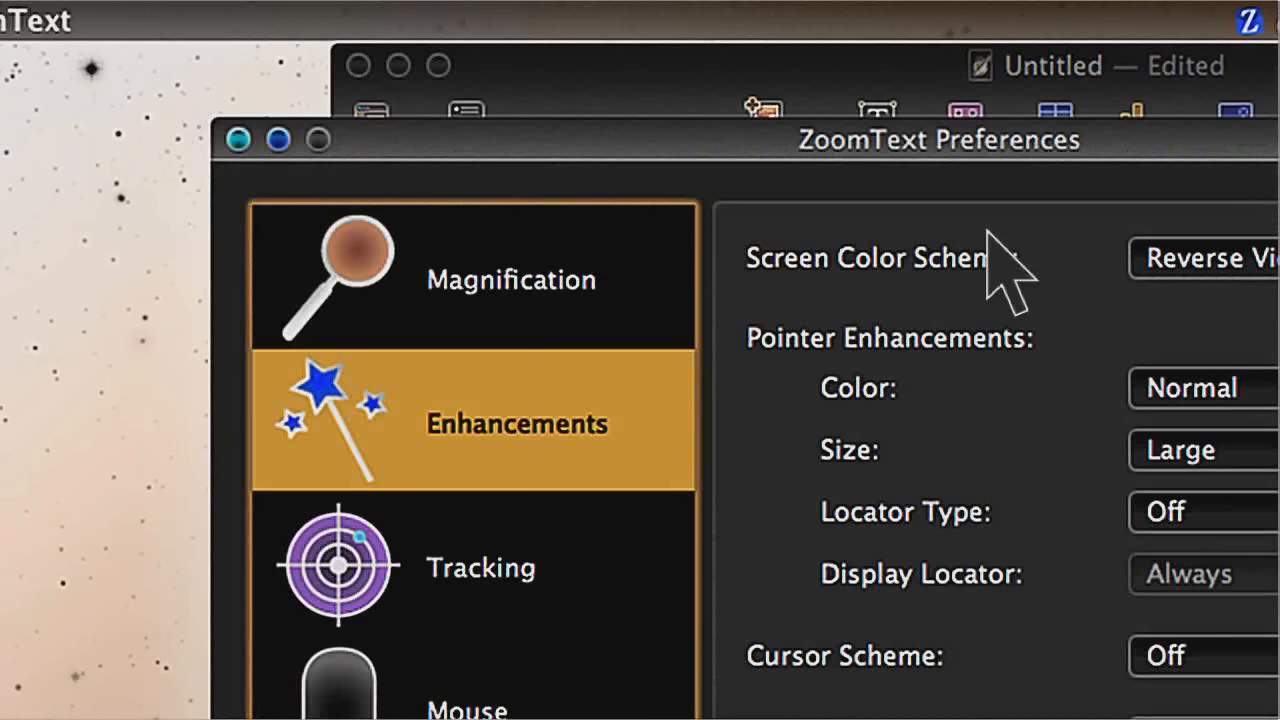
left_click(1072, 252)
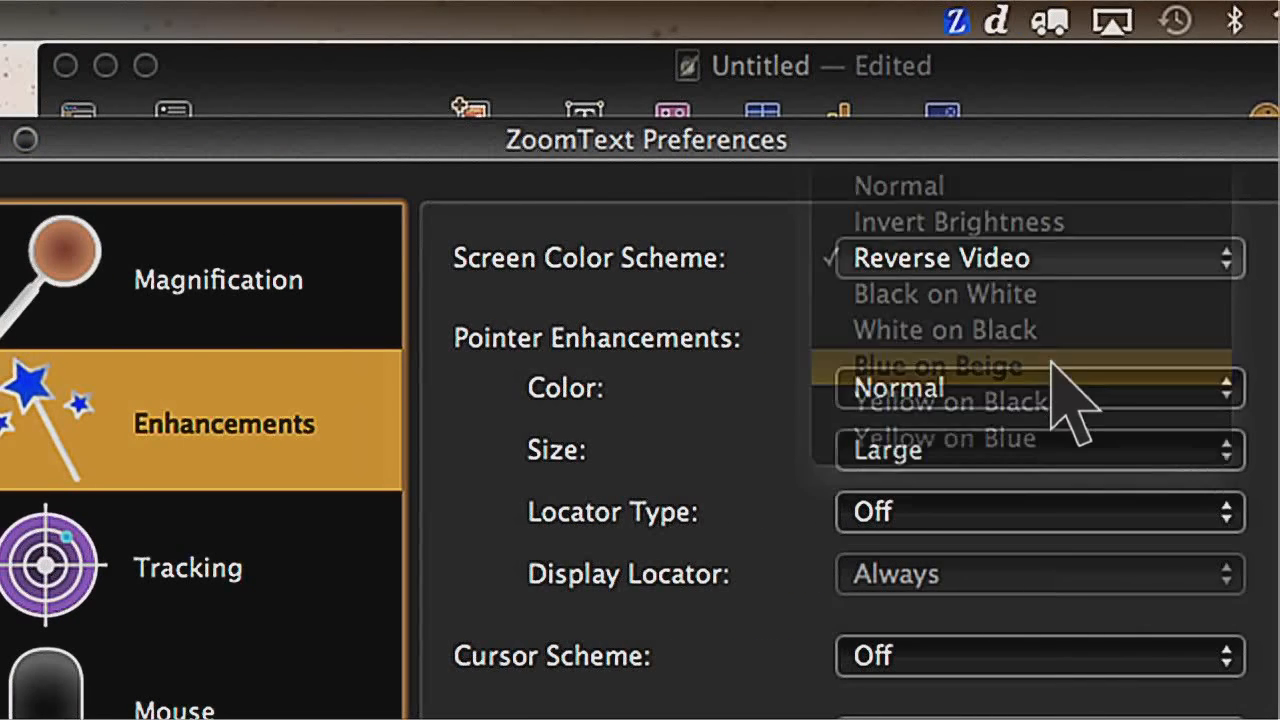
left_click(1052, 366)
left_click(630, 96)
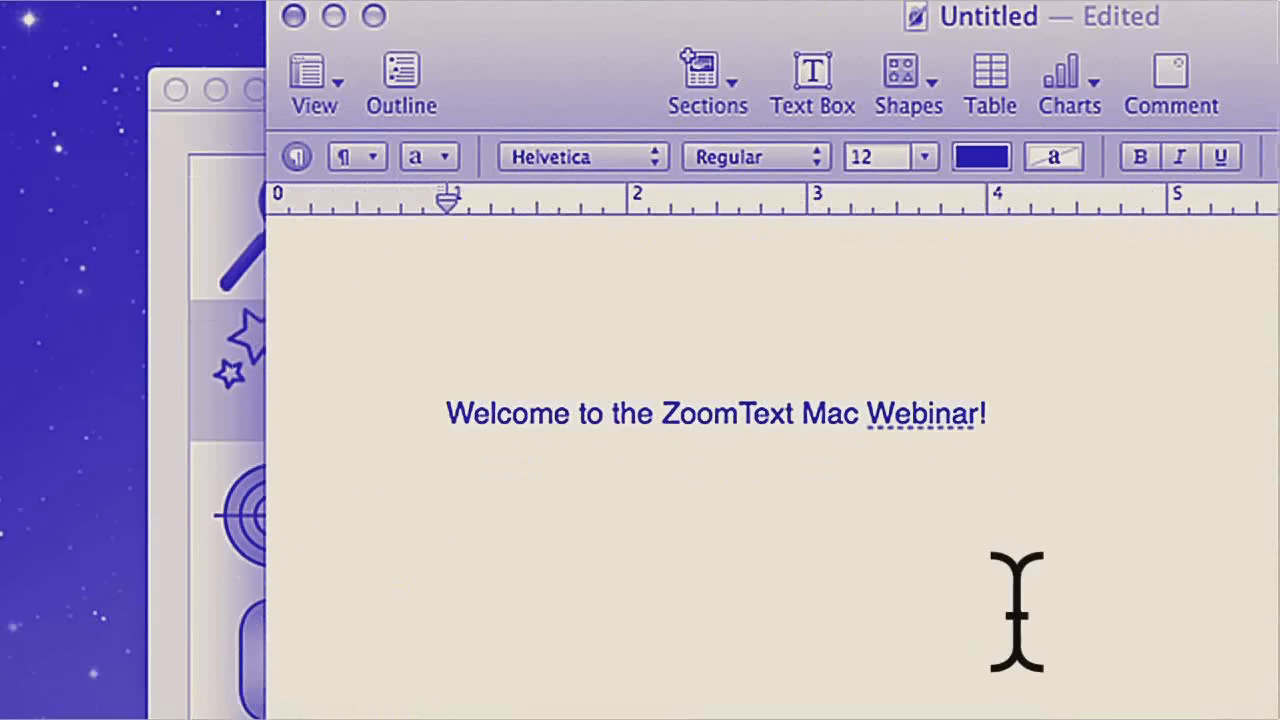
key("alt+super+equal")
key("alt+super+equal")
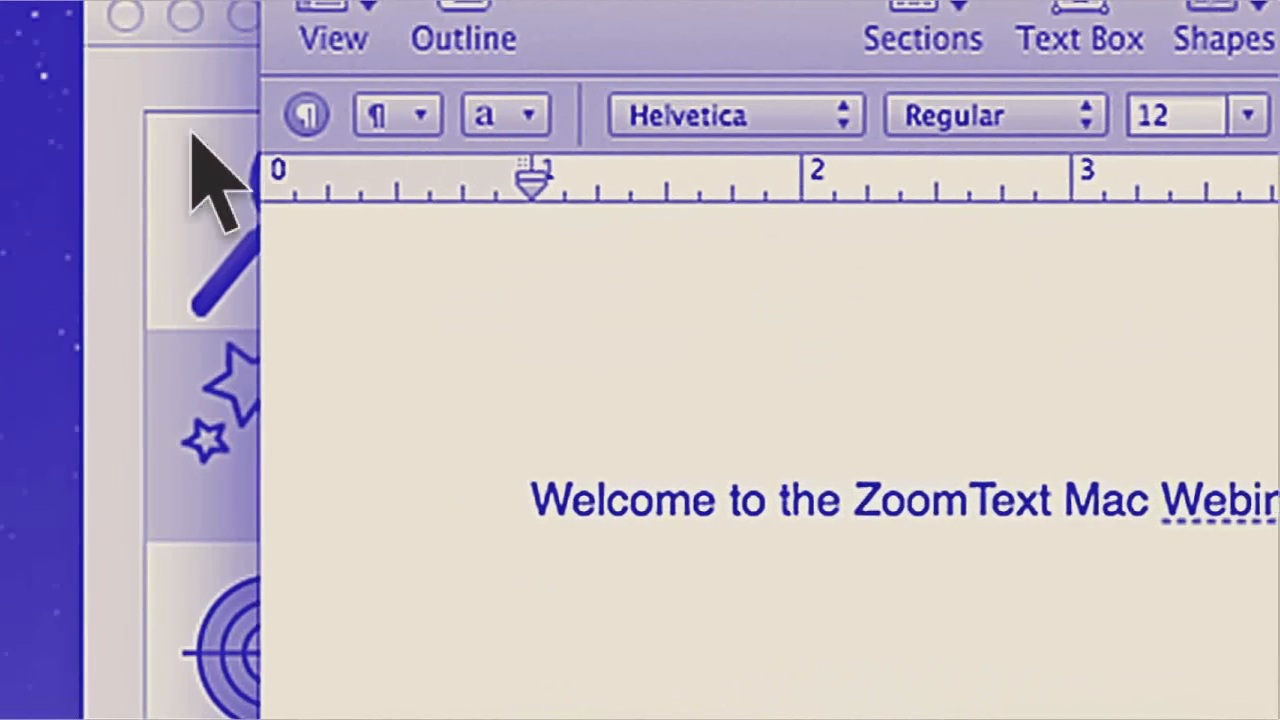
Switch to the ZoomText Preferences and set the screen color scheme to Yellow on Blue.
left_click(190, 110)
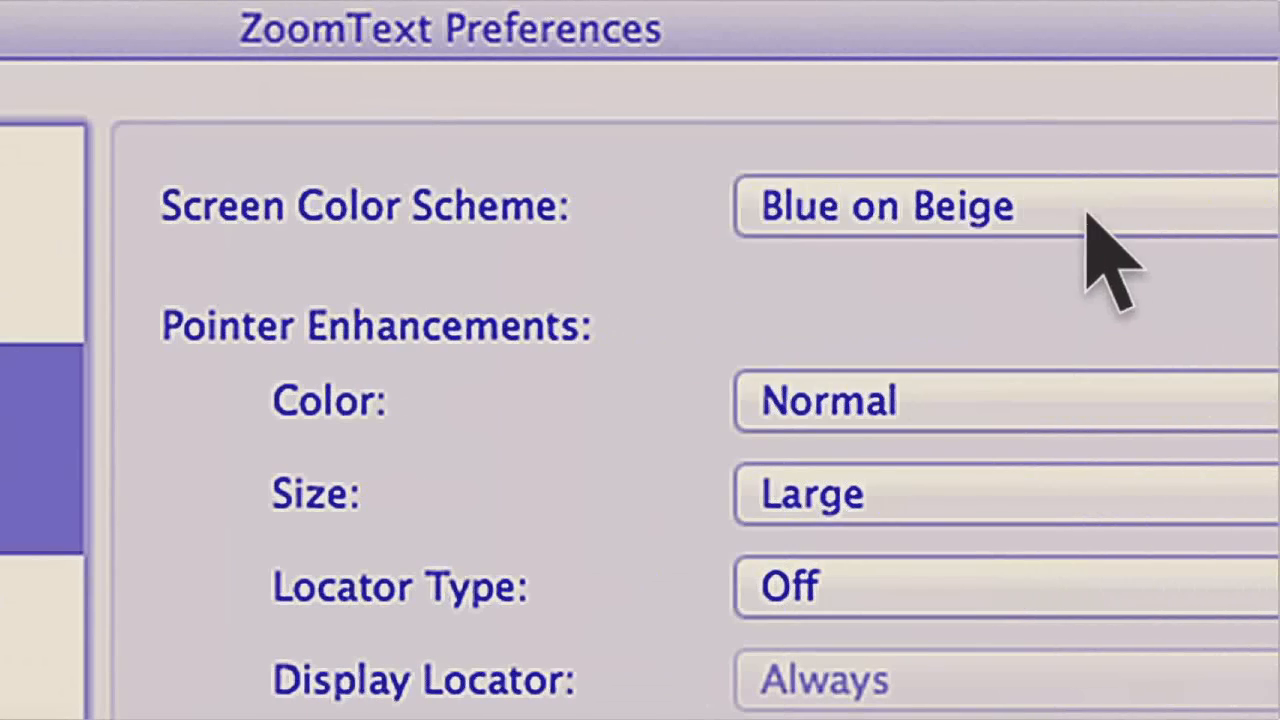
left_click(1087, 212)
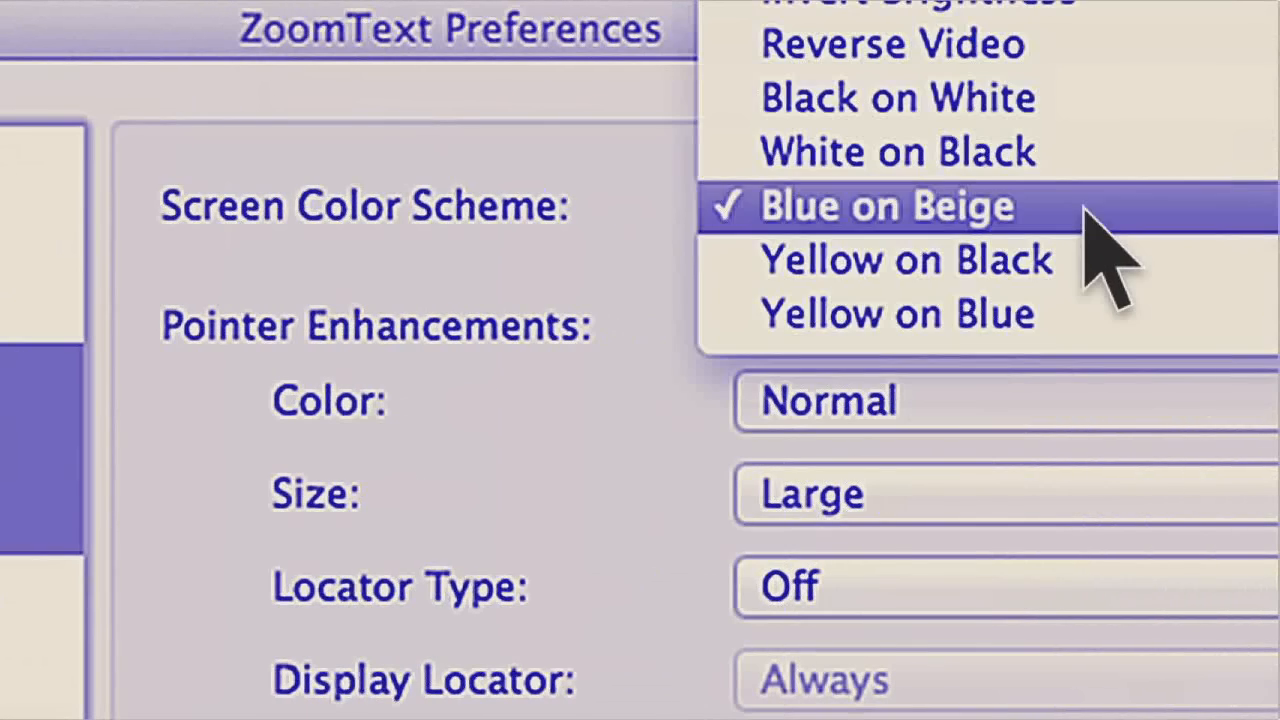
left_click(1074, 302)
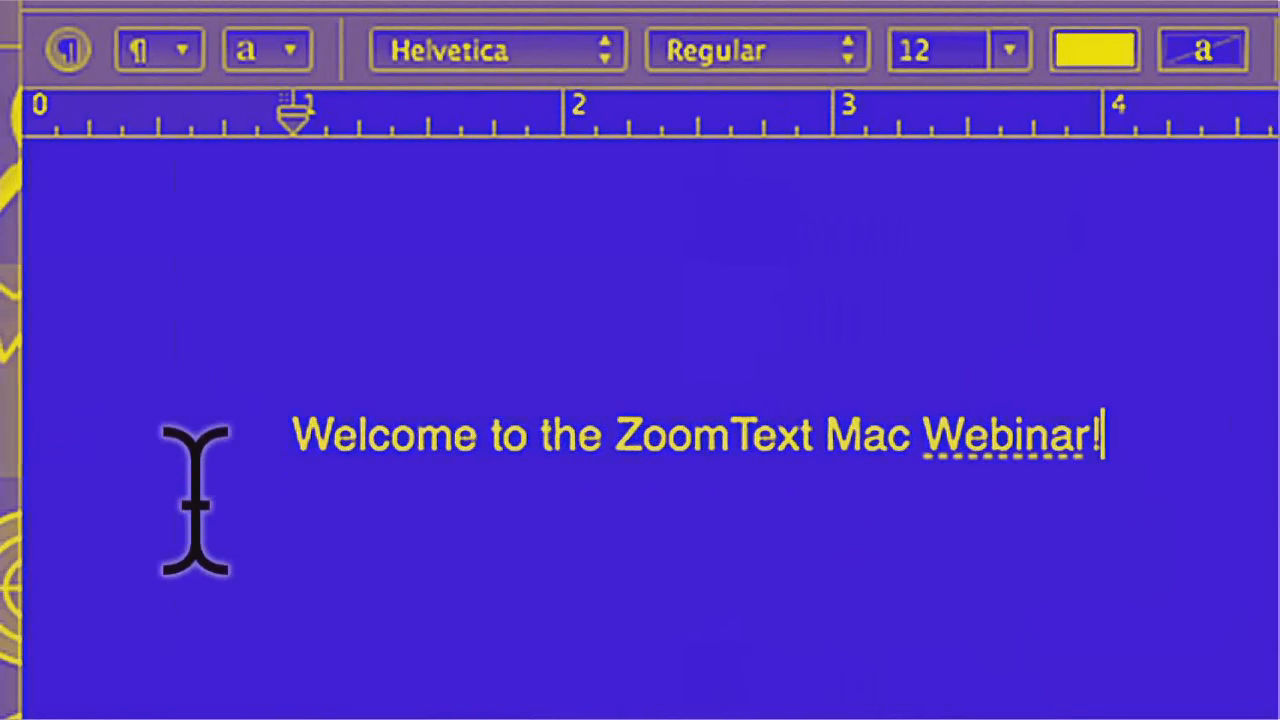
Magnify the end of the welcome line in the Pages document and zoom back out.
key("alt+super+equal")
key("alt+super+equal")
key("alt+super+equal")
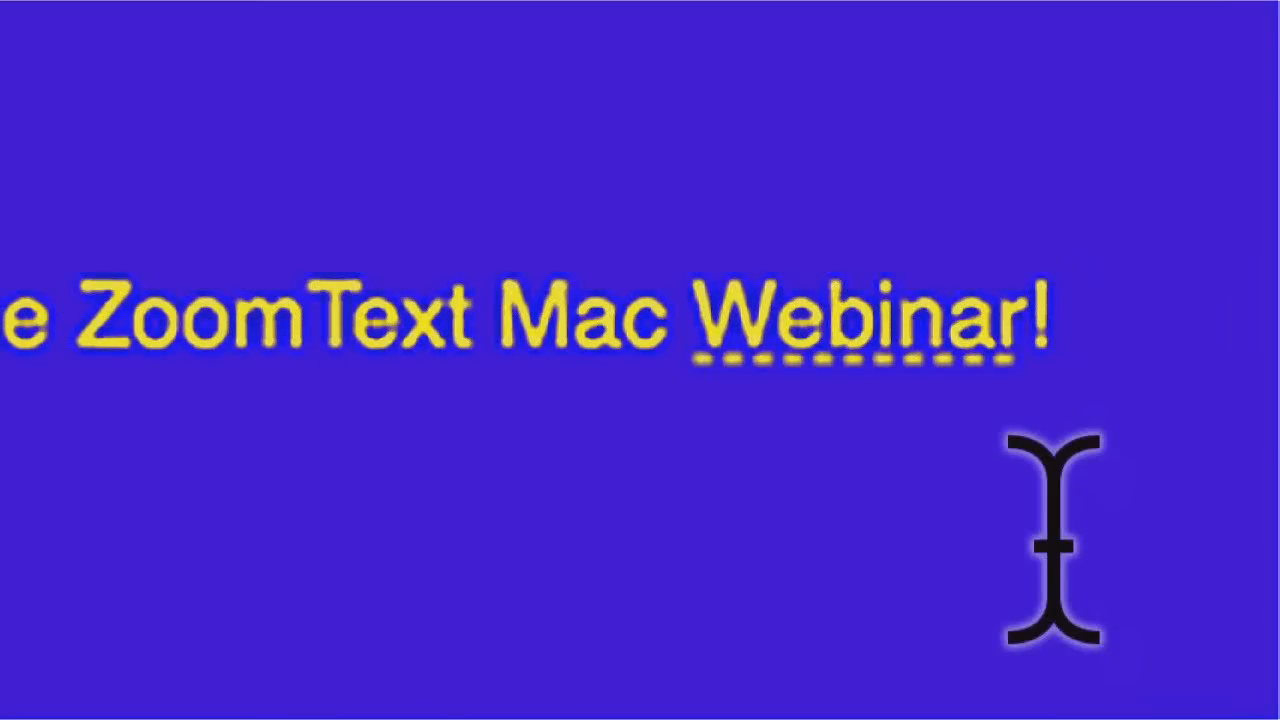
scroll(1053, 540, "down", 6)
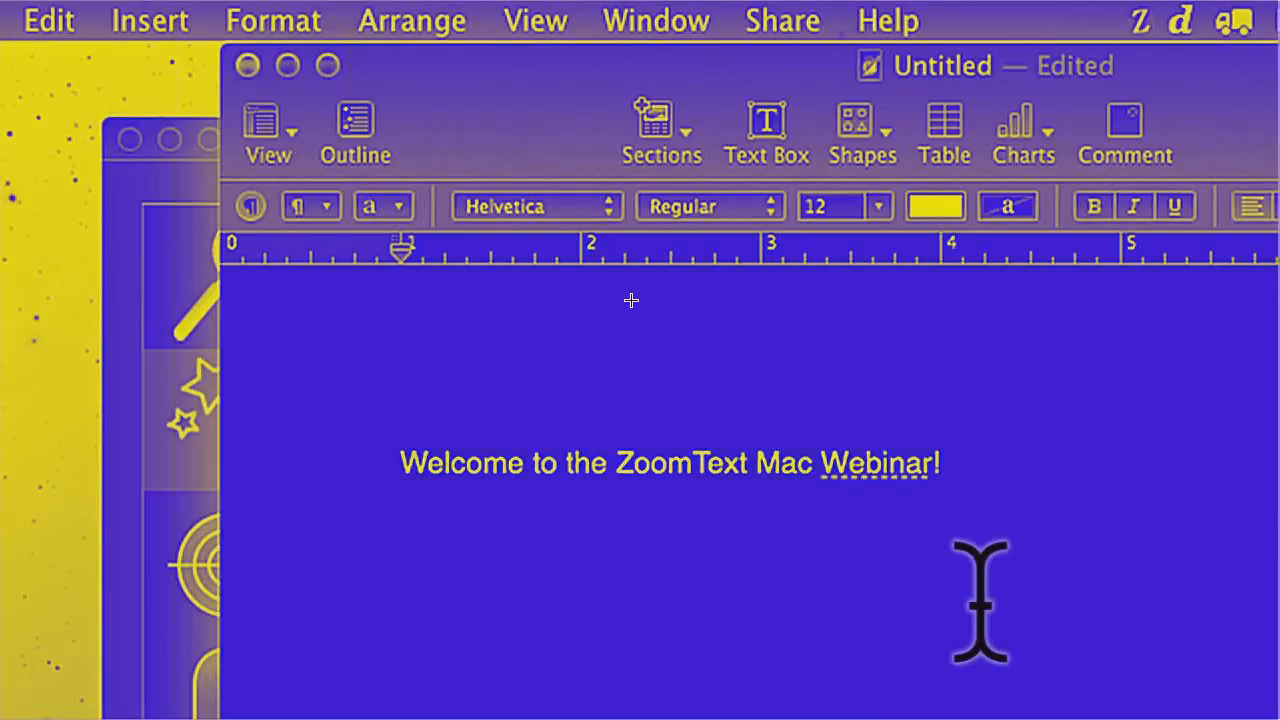
Toggle the Yellow on Blue color scheme off and on several times, ending with normal screen colors.
key("ctrl+alt+c")
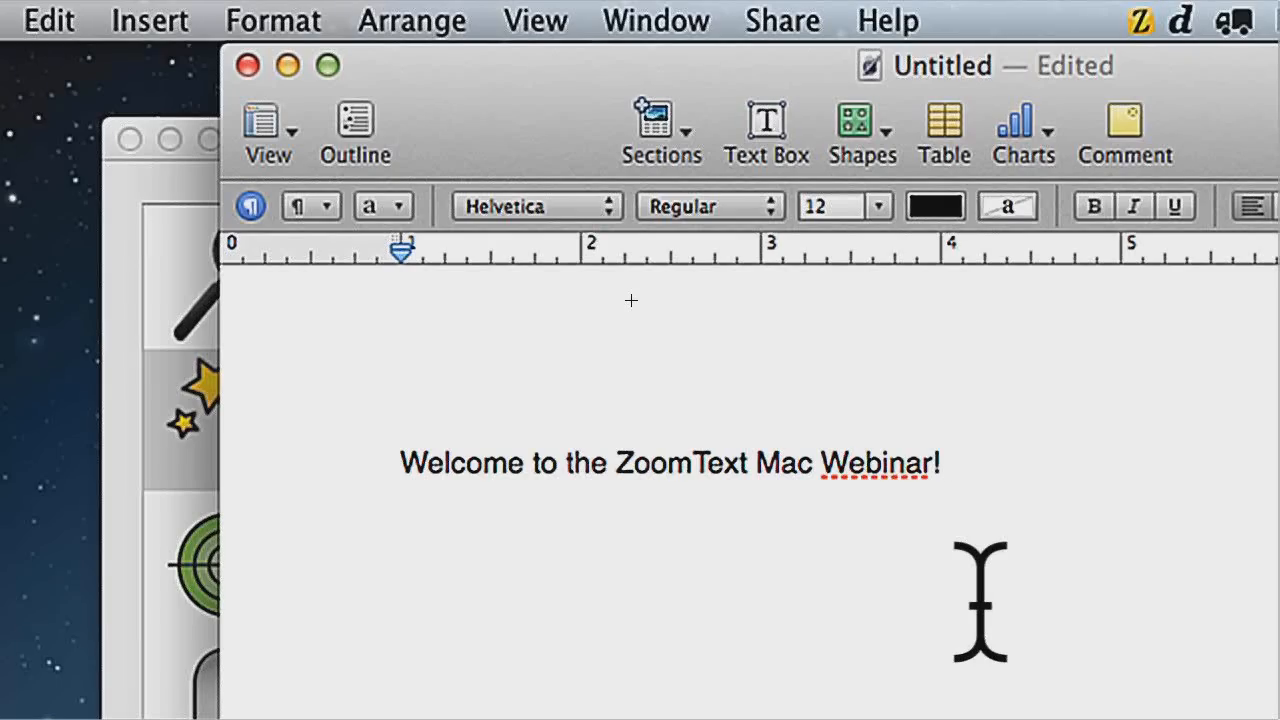
key("ctrl+alt+c")
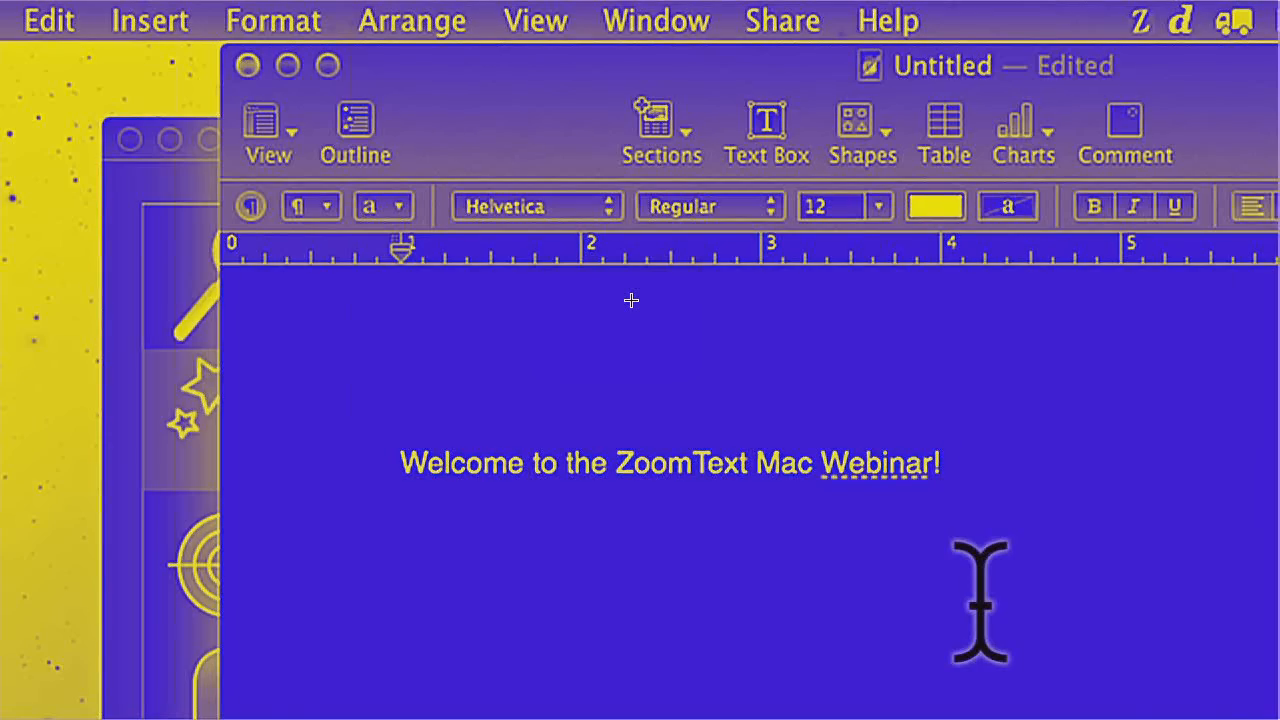
key("ctrl+alt+c")
key("ctrl+alt+c")
key("ctrl+alt+c")
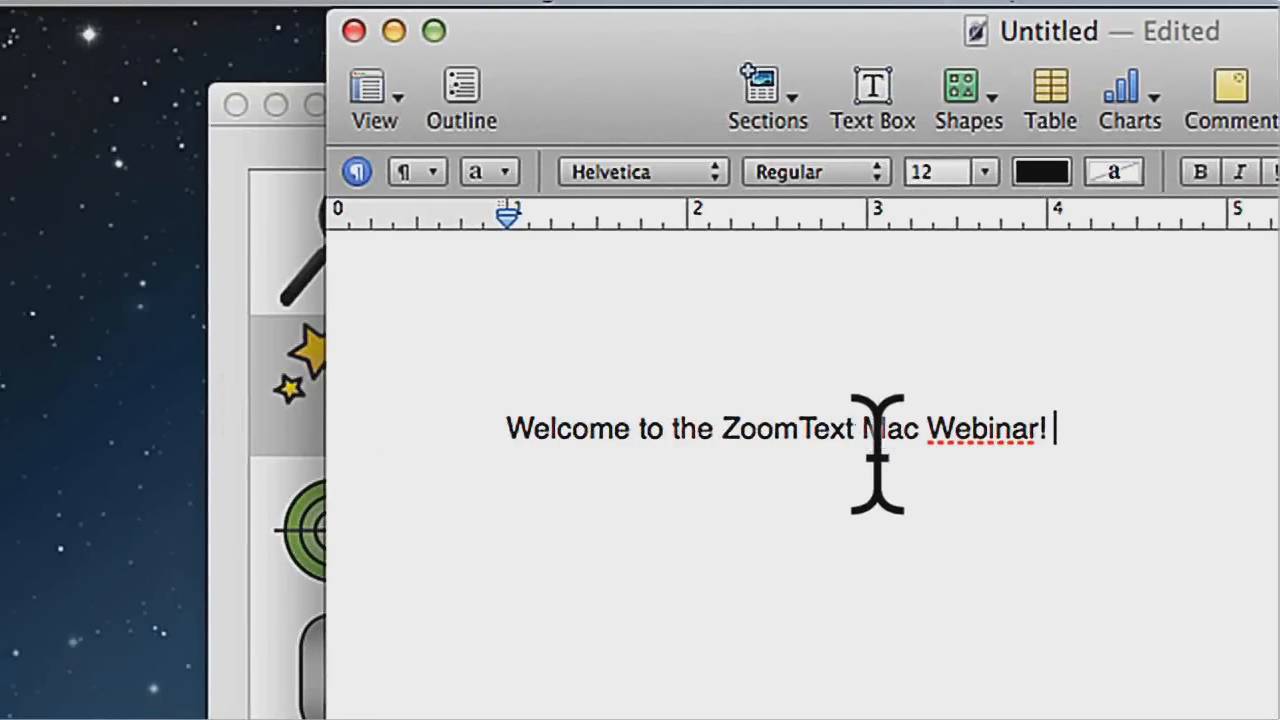
left_click(855, 430)
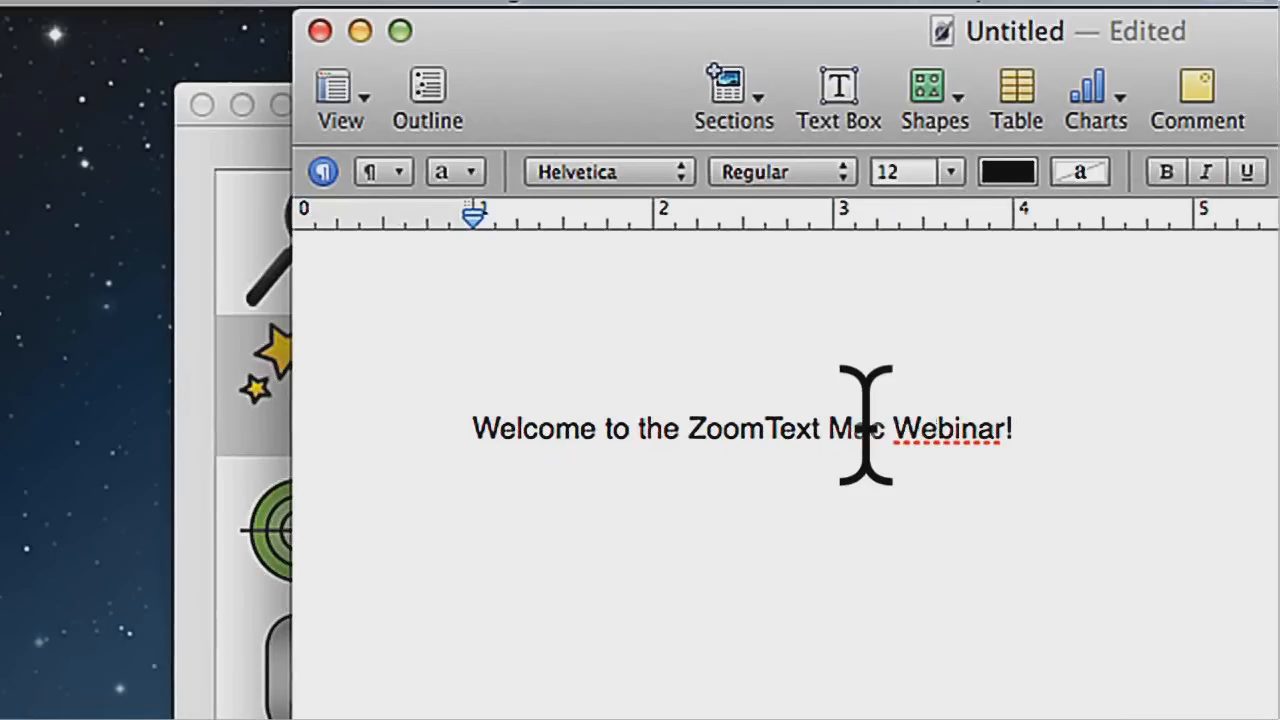
left_click(1060, 450)
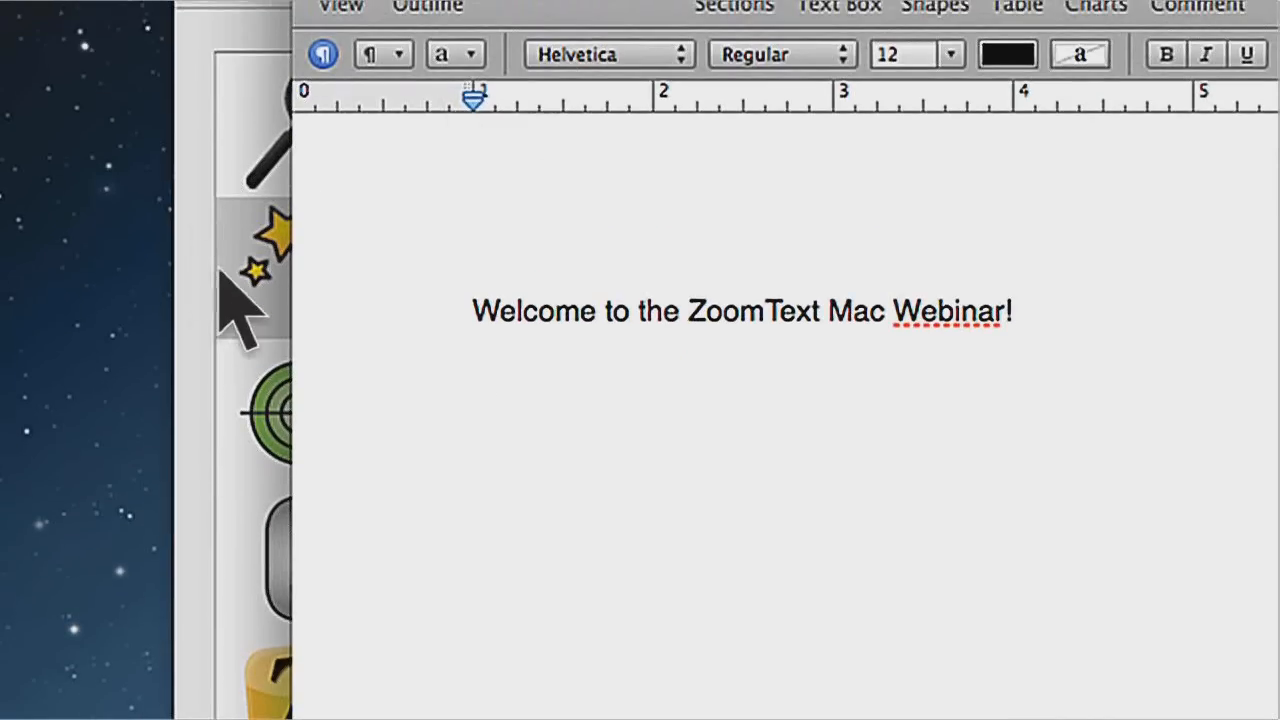
Switch to the ZoomText Preferences and set the pointer enhancement color to Red.
left_click(232, 270)
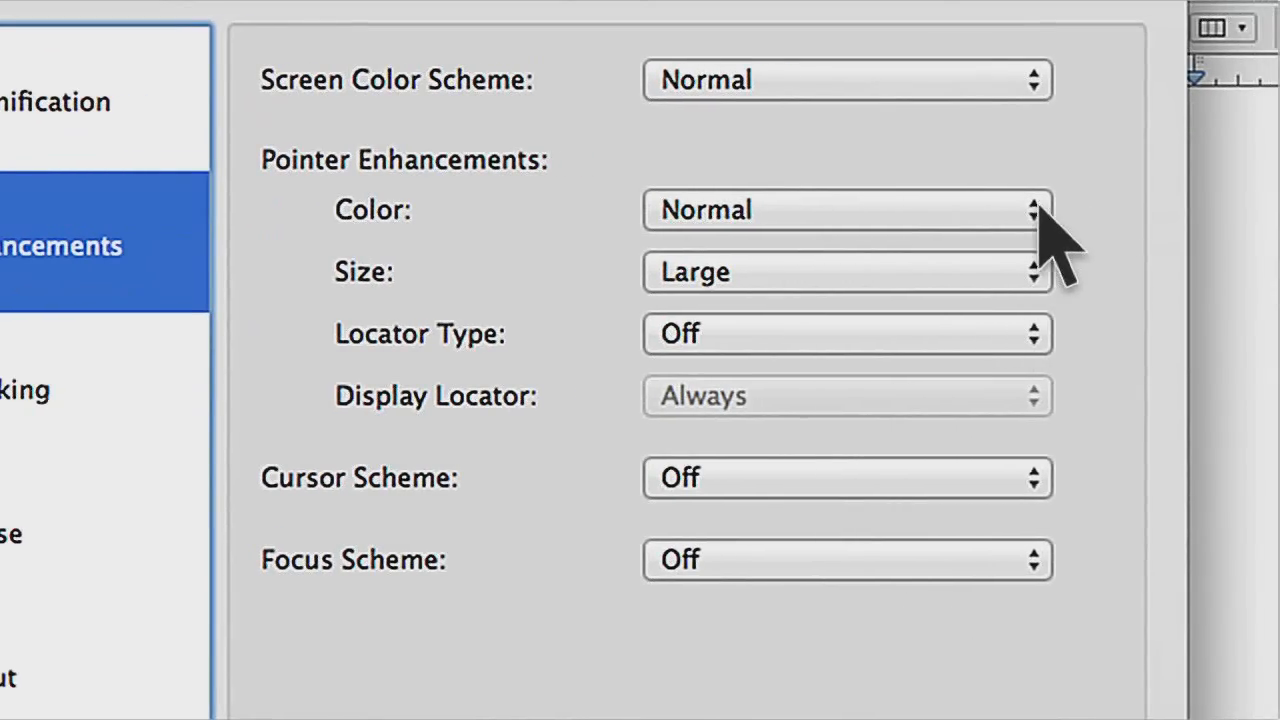
left_click(1035, 210)
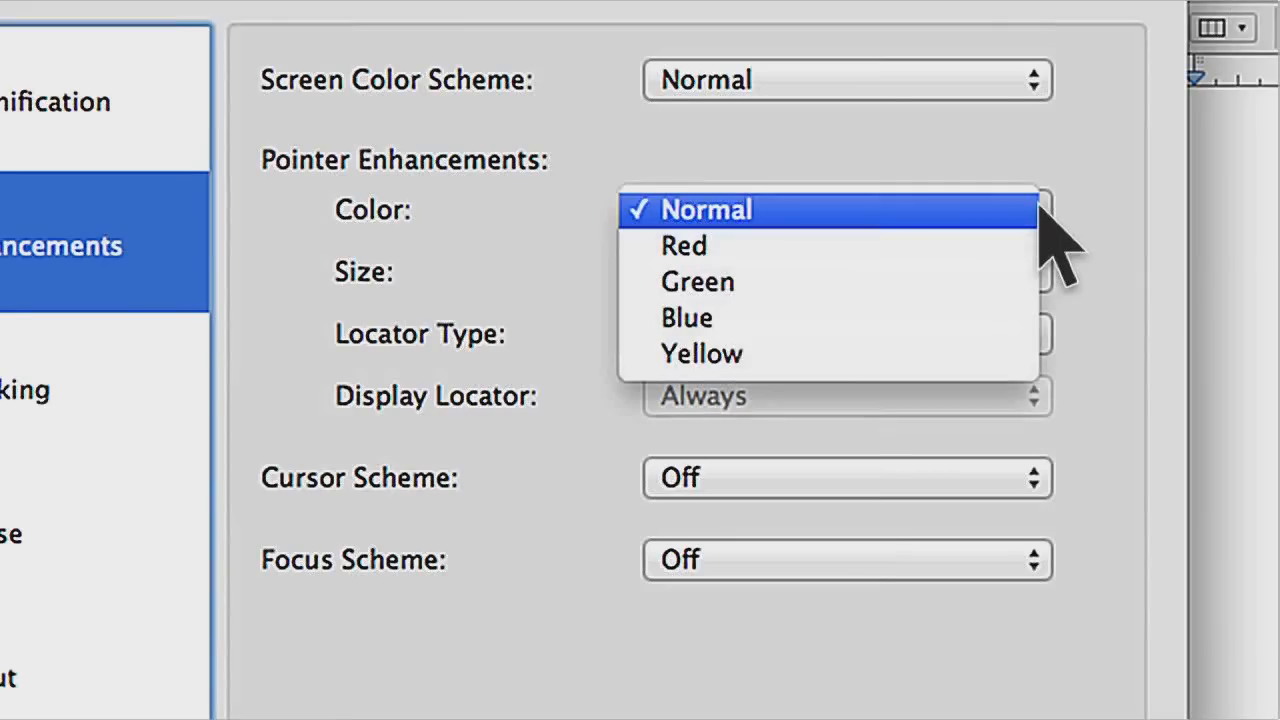
left_click(1020, 242)
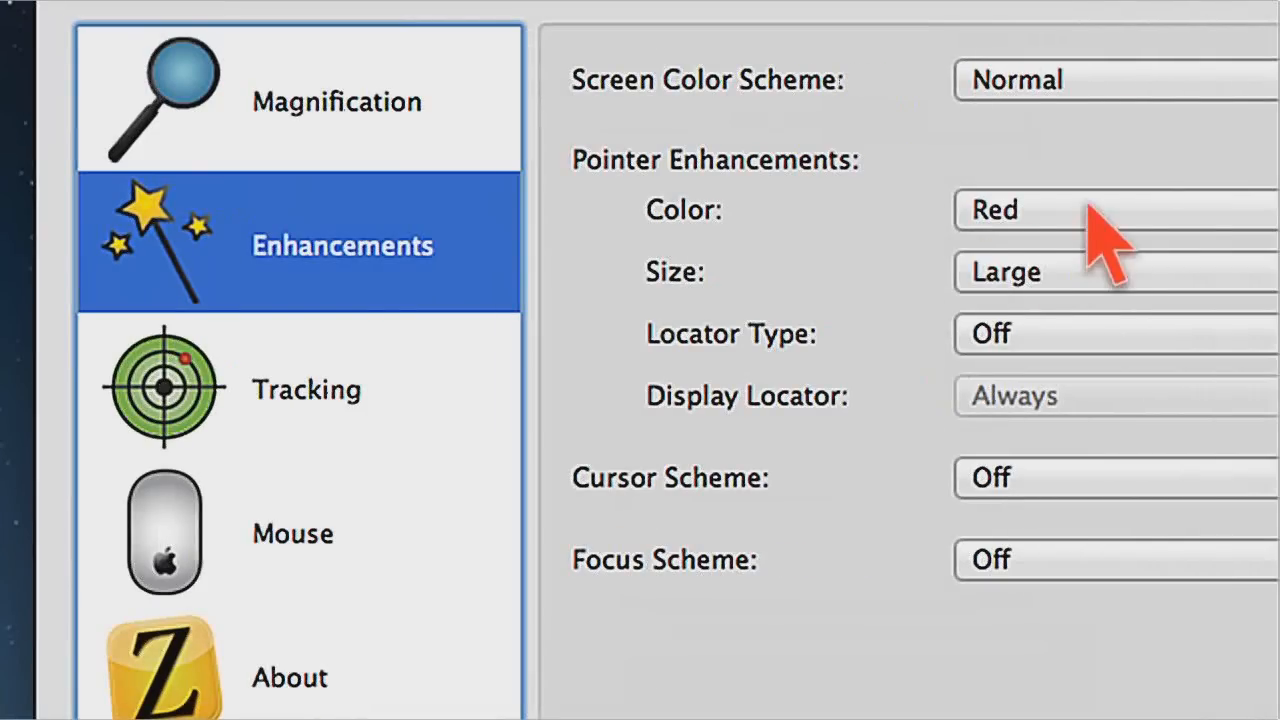
Set the pointer color to Blue, try the Normal pointer size and set the size back to Large.
left_click(1205, 218)
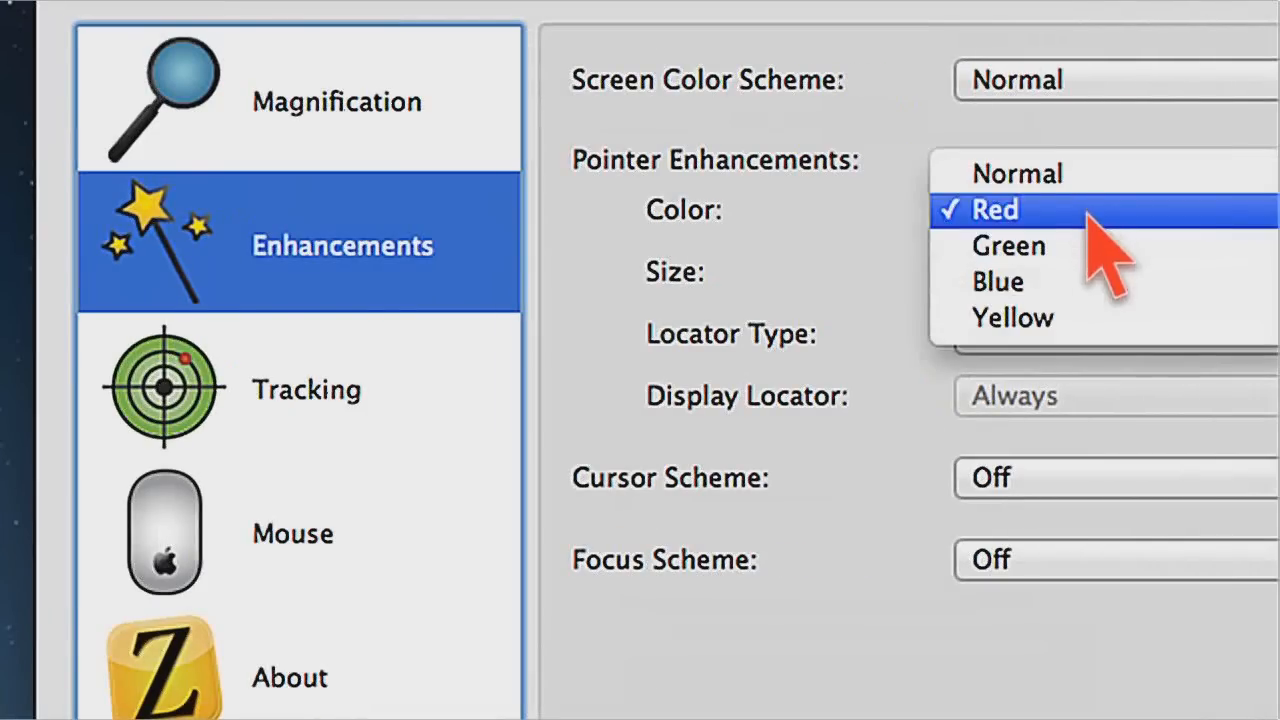
left_click(1035, 285)
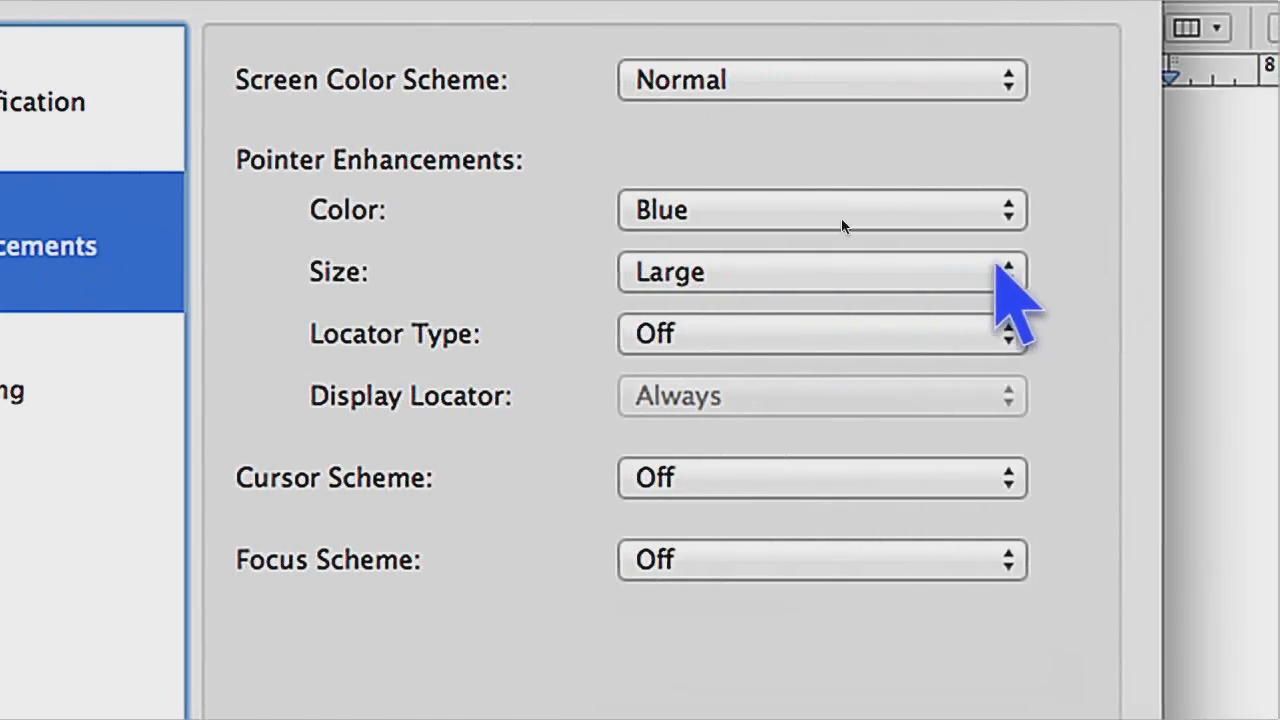
left_click(1270, 274)
left_click(988, 240)
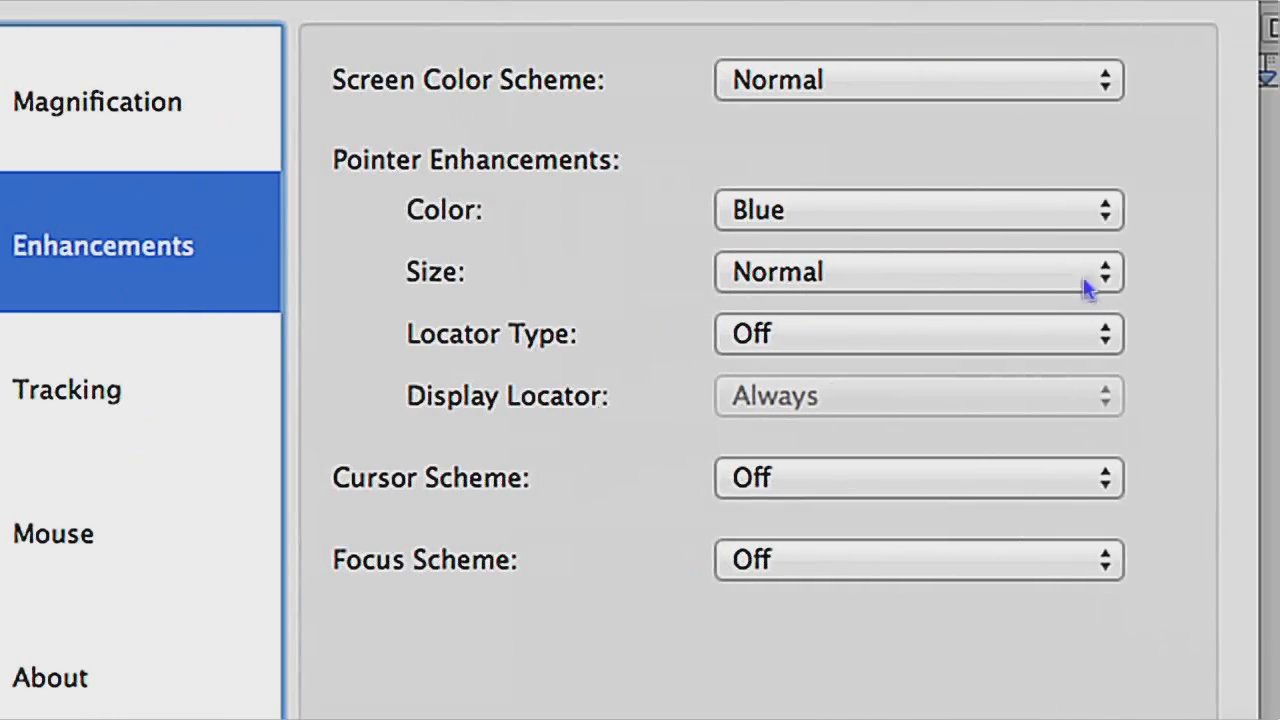
left_click(1260, 274)
left_click(948, 326)
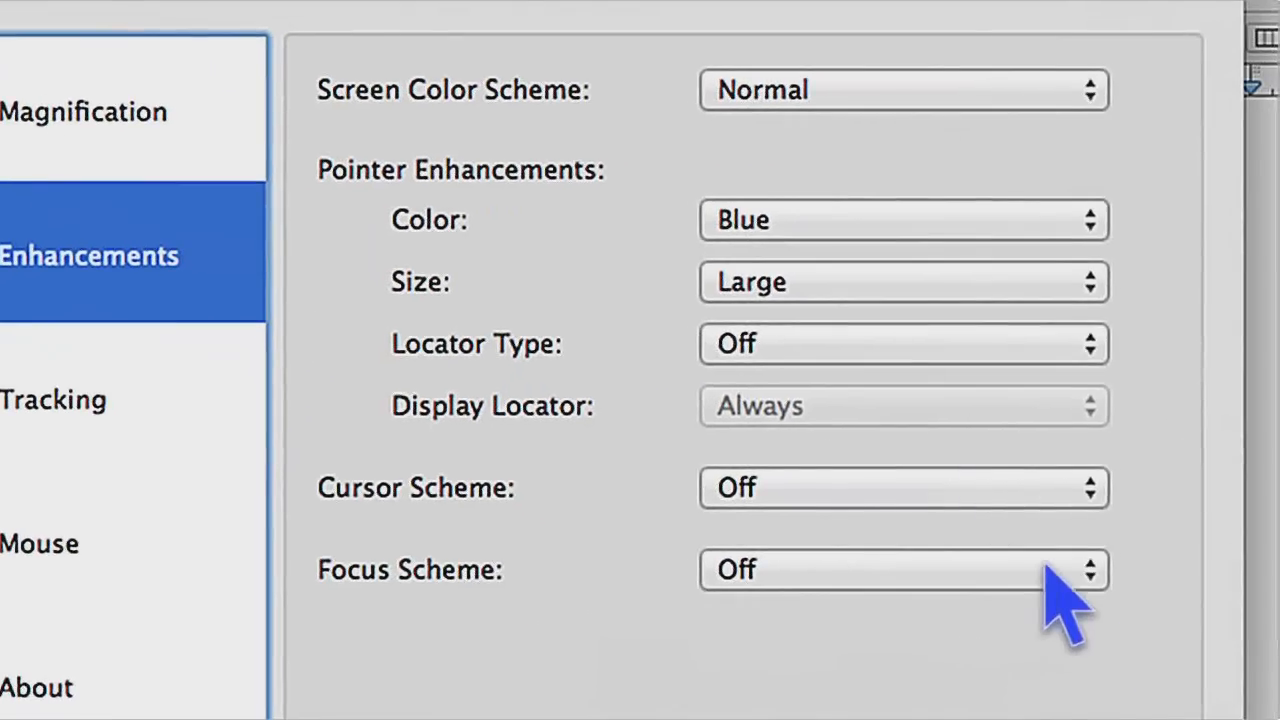
Set the pointer's locator type to Circle and switch it to Crosshair.
left_click(1236, 394)
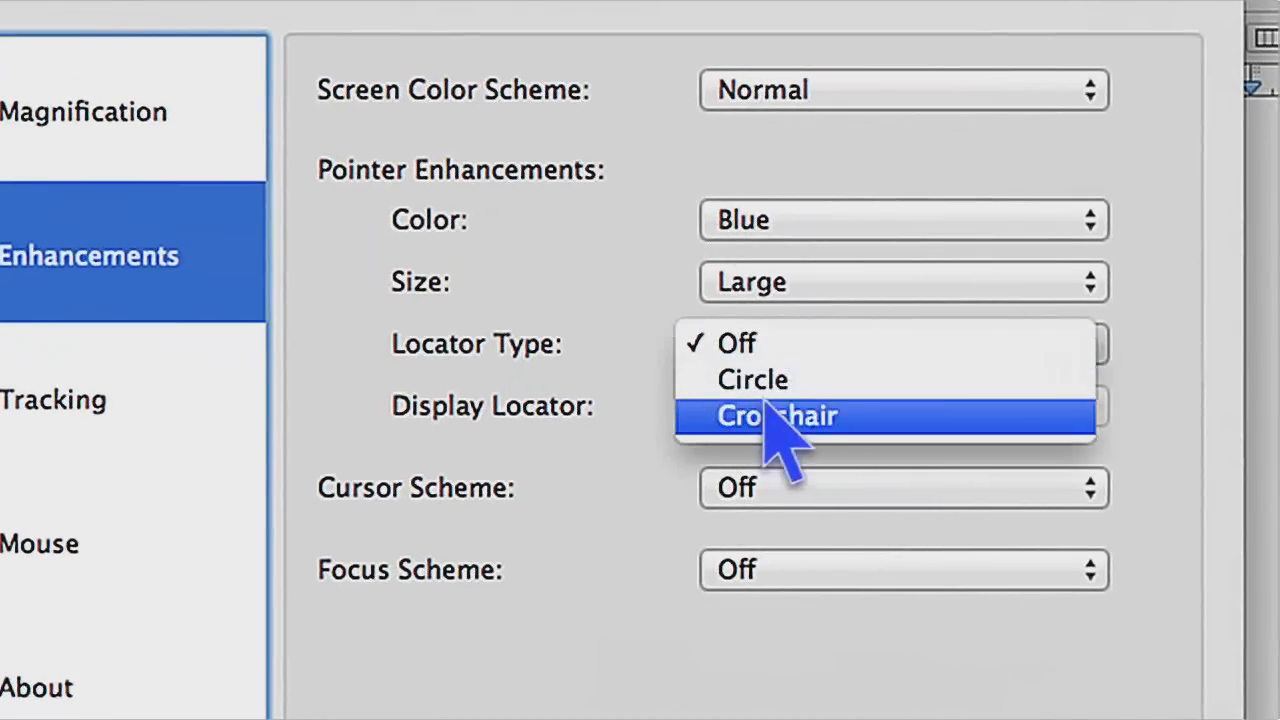
left_click(800, 378)
left_click(1130, 343)
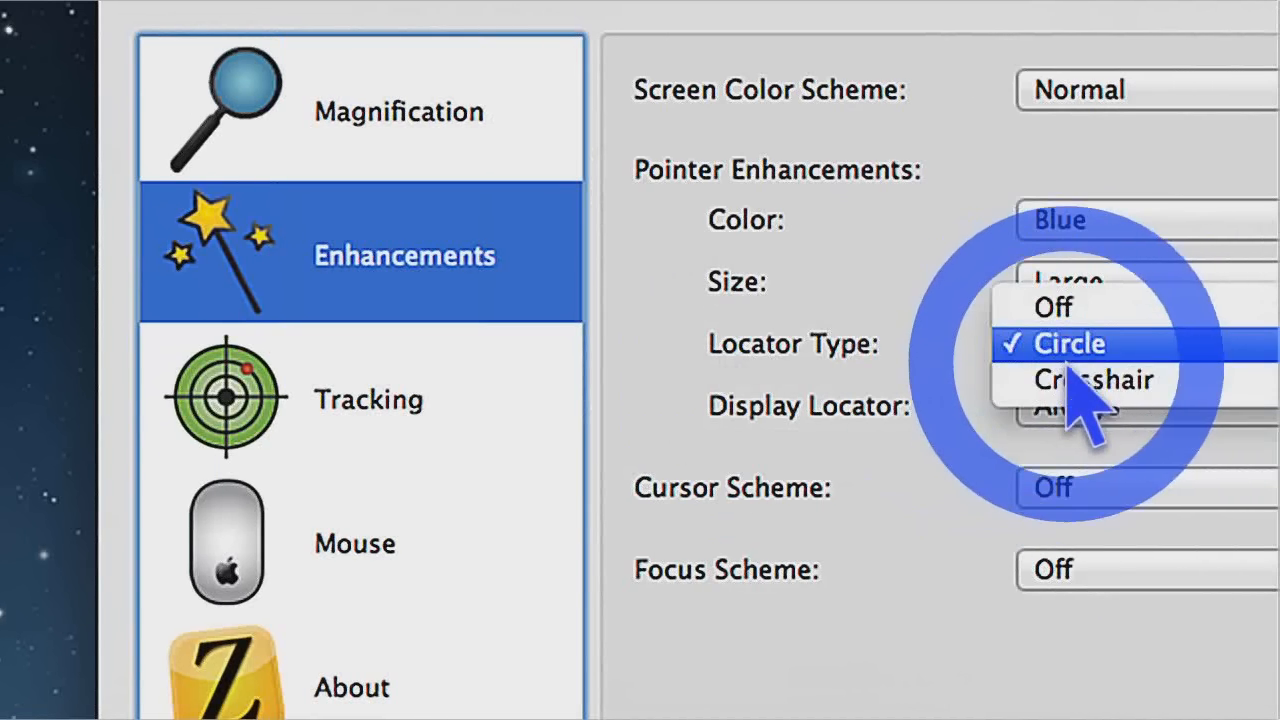
left_click(1125, 377)
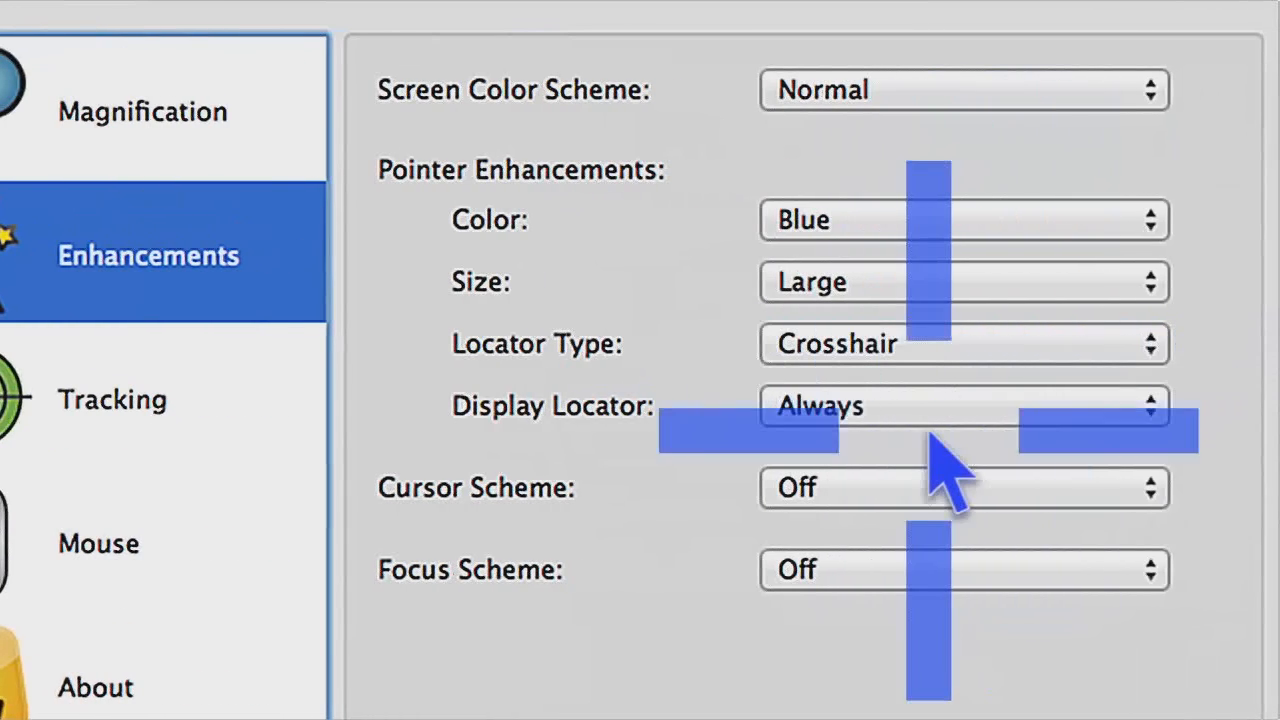
Set the crosshair locator to display When Pressing Command and test it with the Command key.
left_click(955, 410)
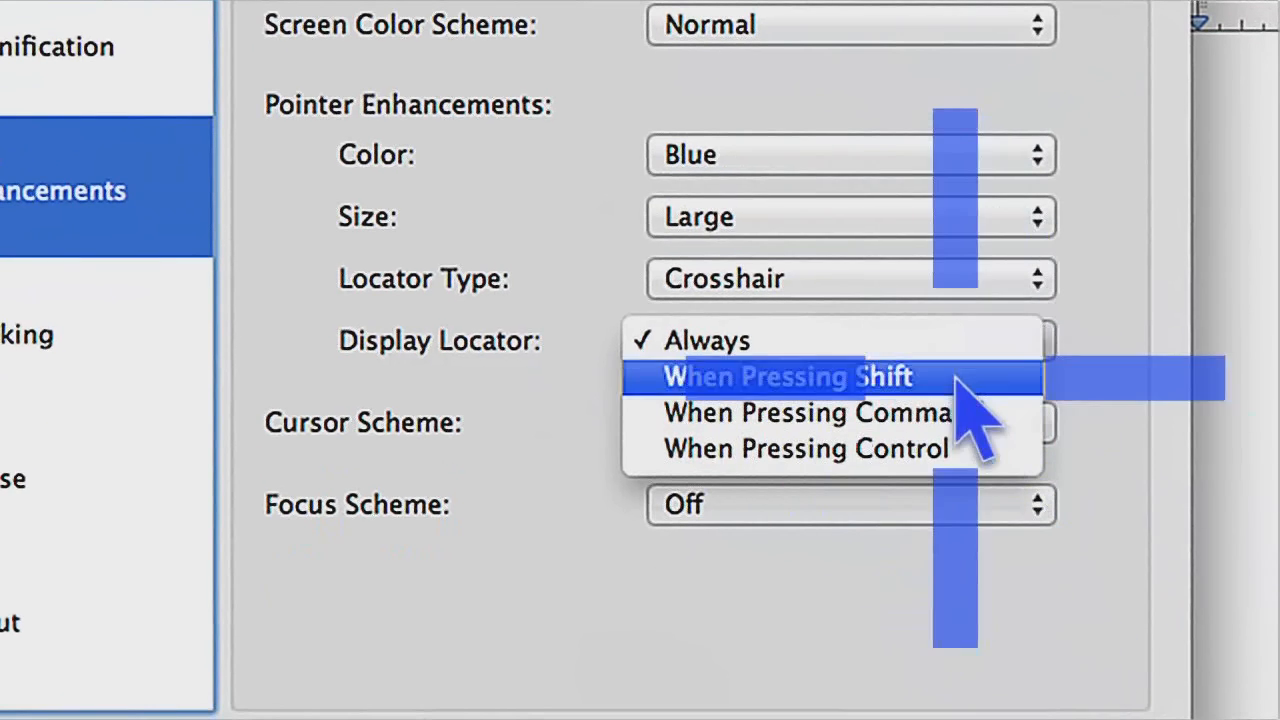
left_click(768, 414)
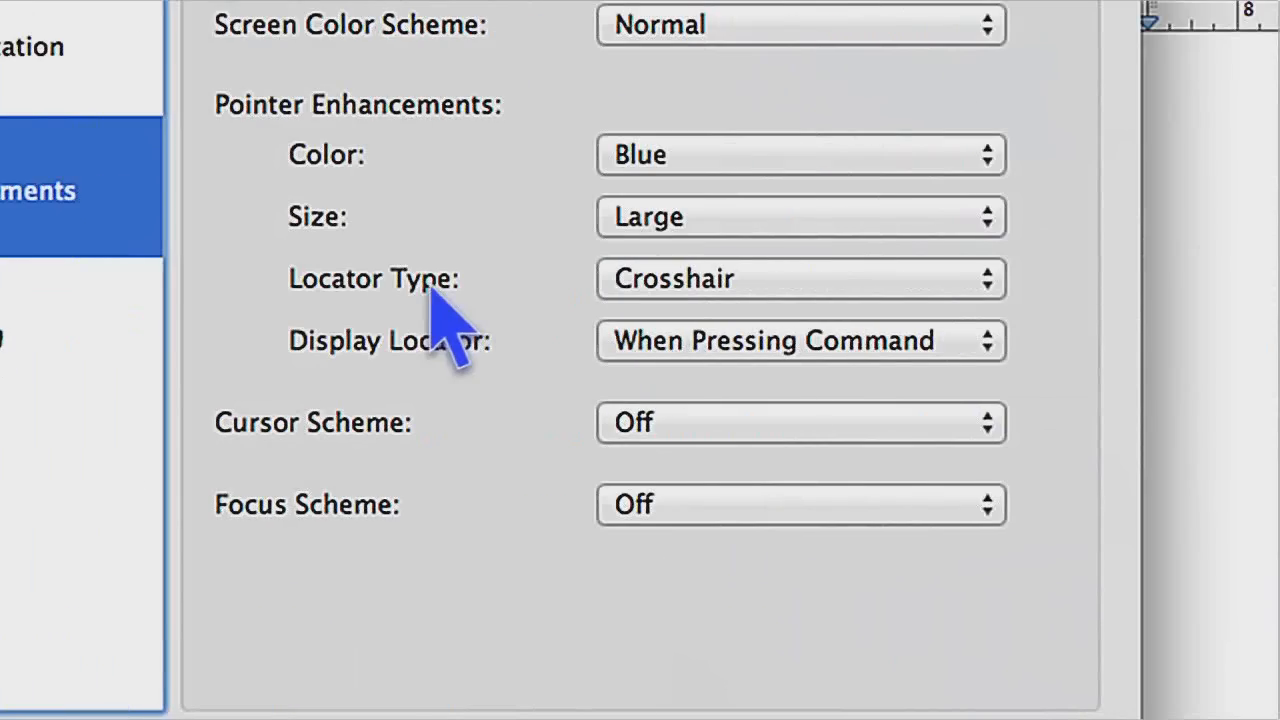
key("super")
key("super")
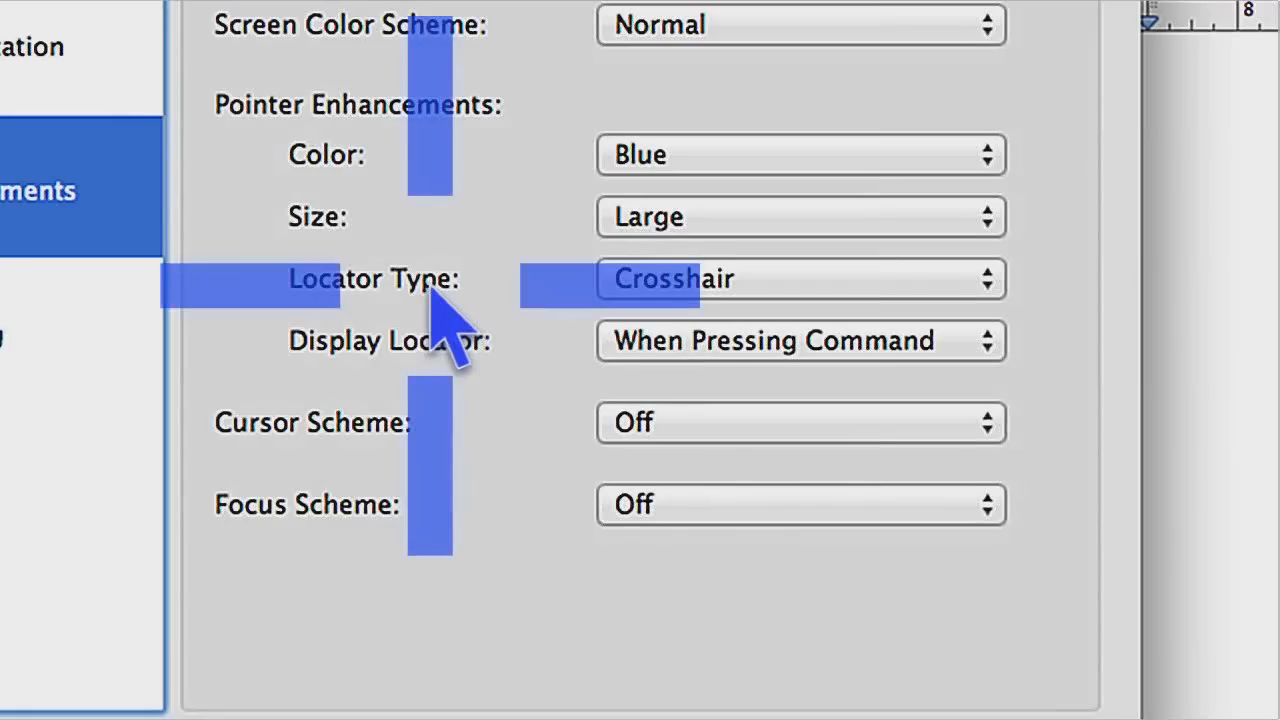
Set the pointer's locator type to Off.
left_click(698, 285)
left_click(694, 203)
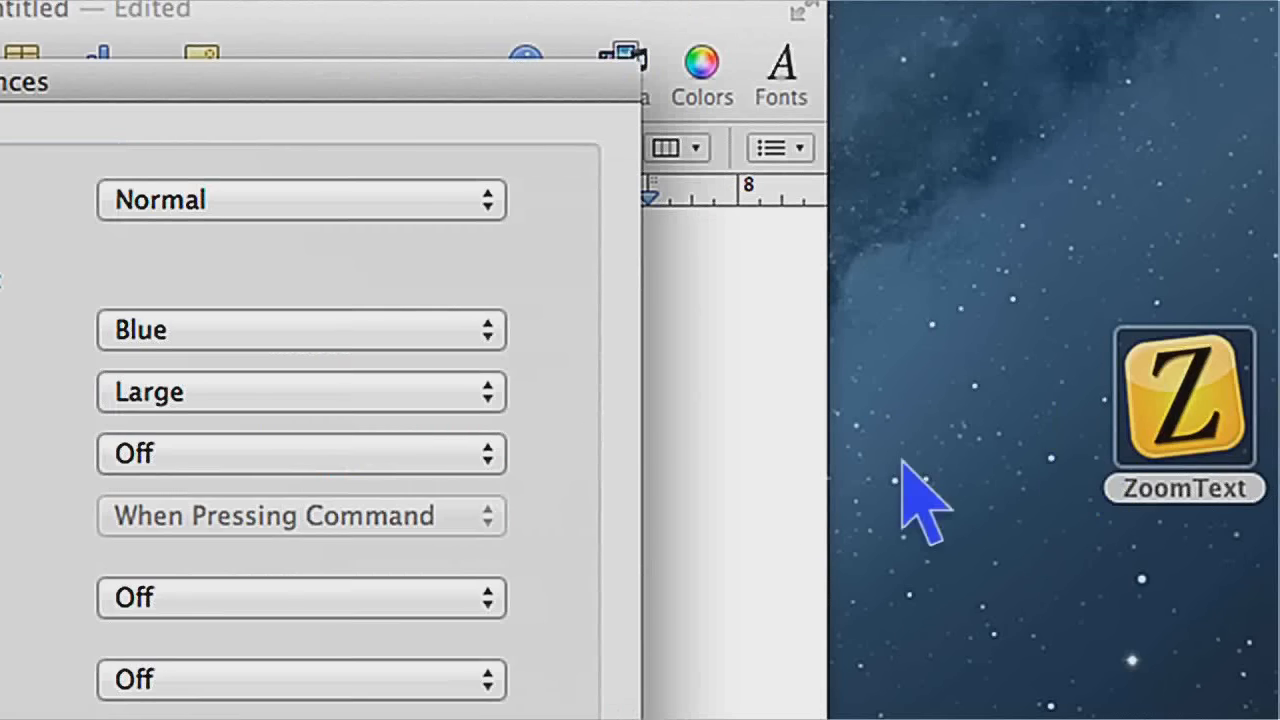
Switch to the Pages document, magnify it well past 4.0 to inspect the enlarged text and pointer, and zoom back out.
left_click(681, 463)
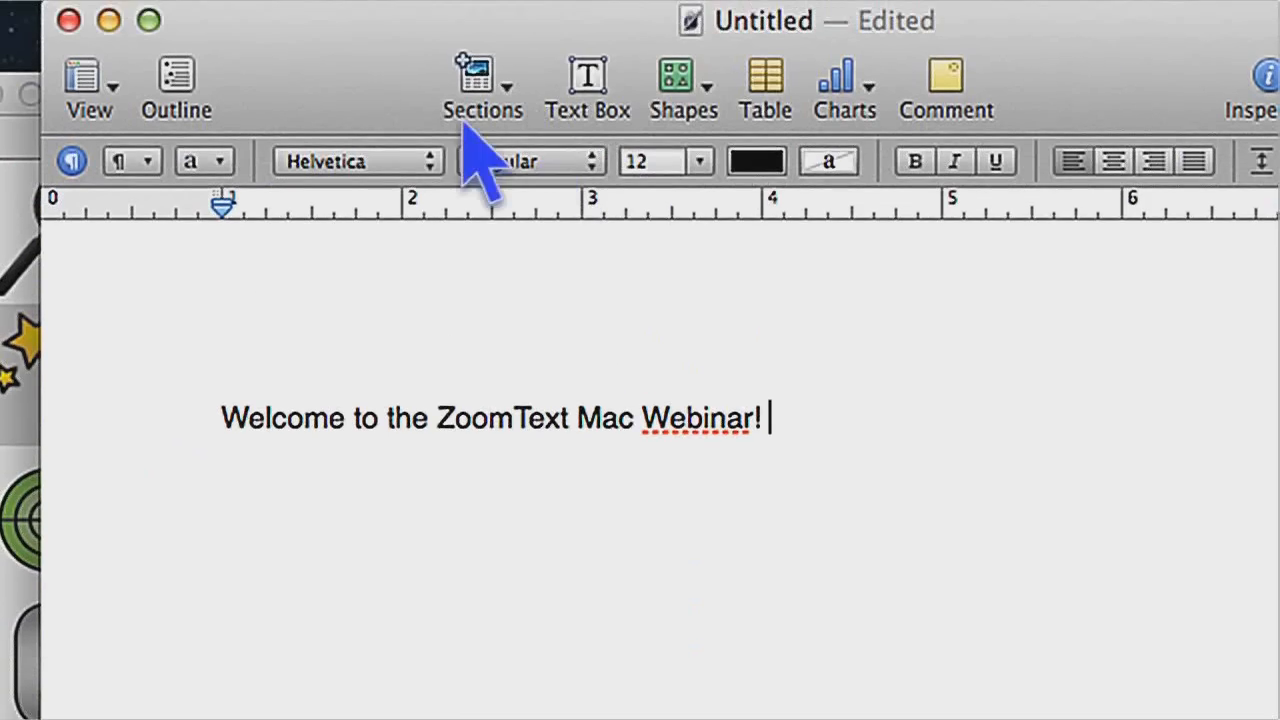
key("alt+super+equal")
key("alt+super+equal")
key("alt+super+equal")
key("alt+super+equal")
key("alt+super+equal")
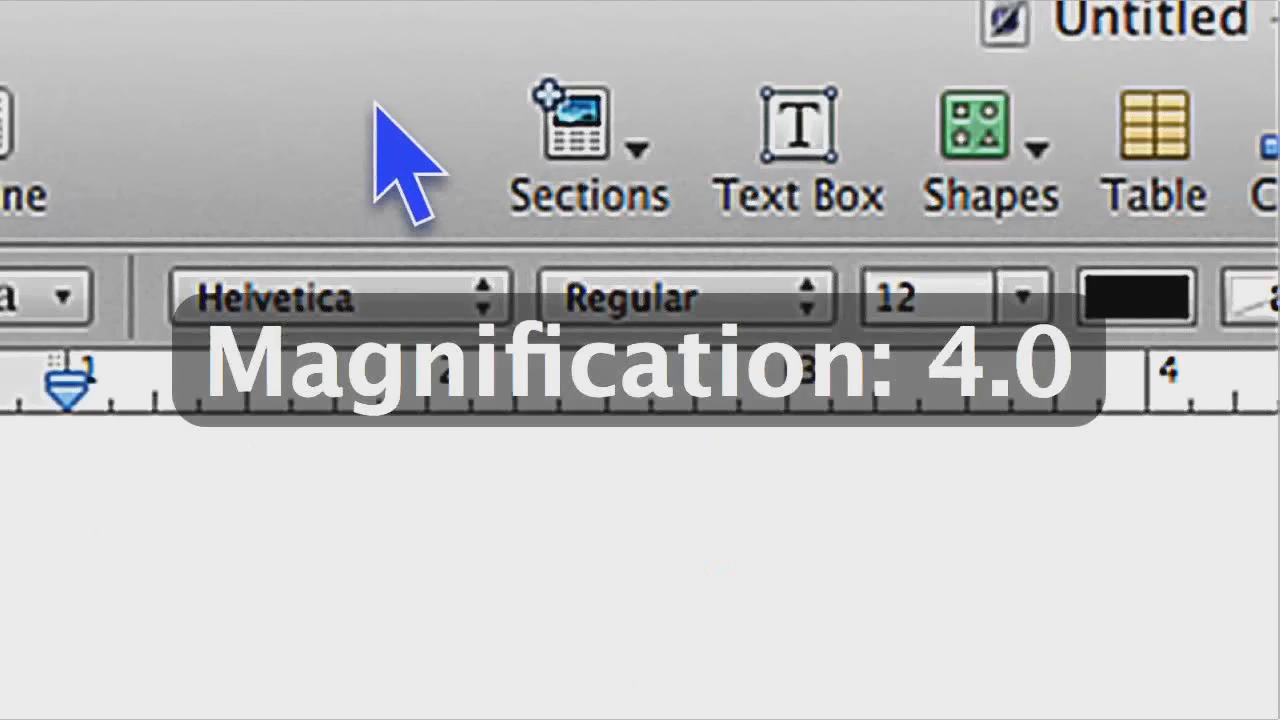
key("alt+super+equal")
key("alt+super+equal")
key("alt+super+equal")
key("alt+super+equal")
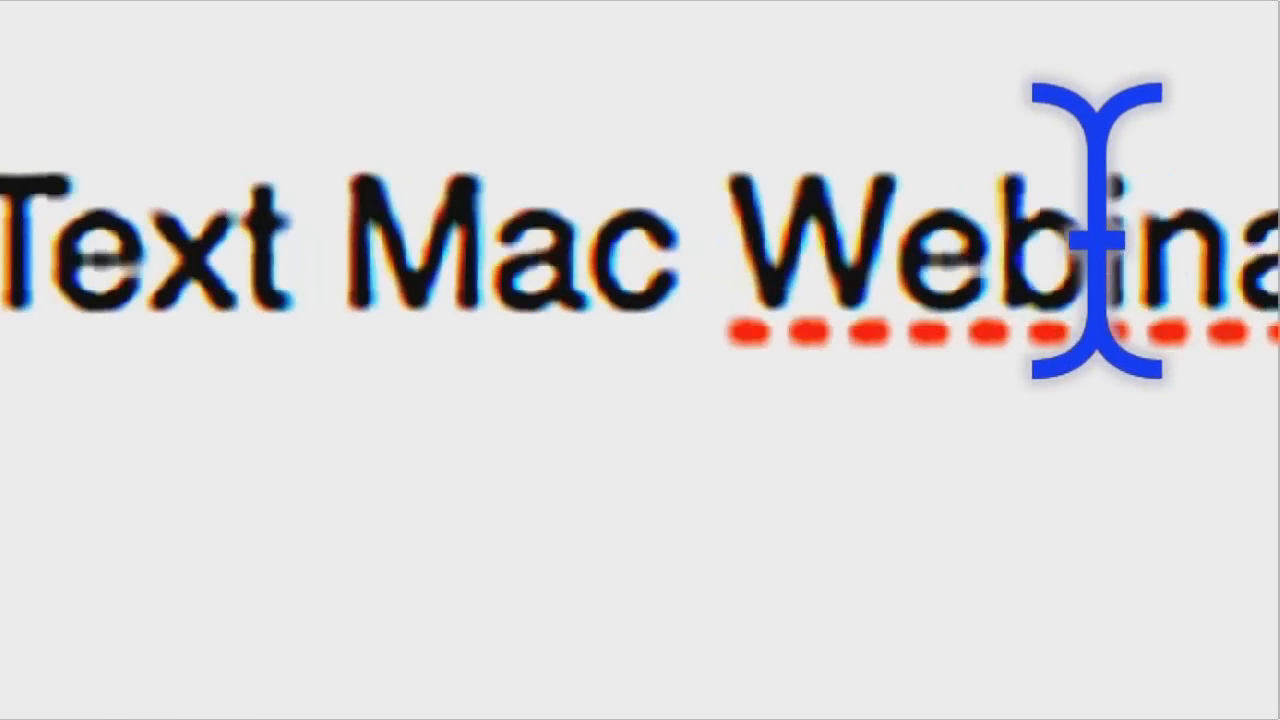
key("alt+super+minus")
key("alt+super+minus")
key("alt+super+minus")
key("alt+super+minus")
key("alt+super+minus")
key("alt+super+minus")
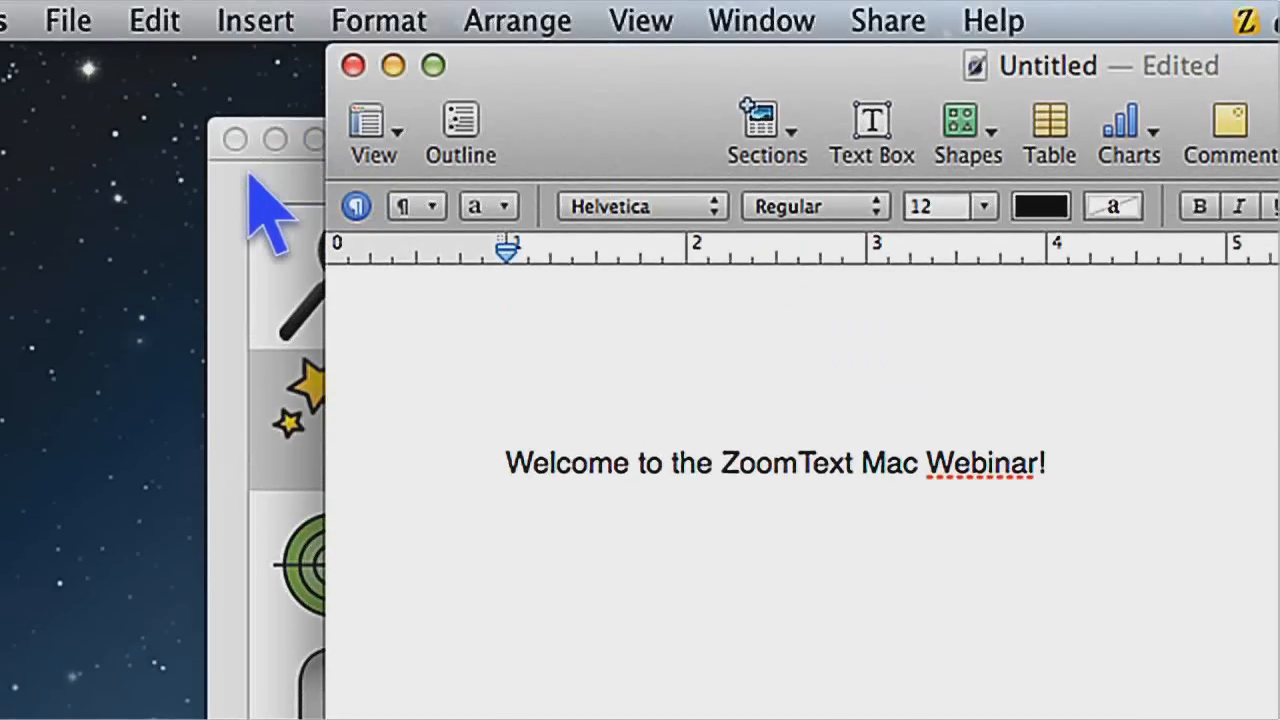
Switch to the ZoomText Preferences and set the cursor scheme to Green Circle.
left_click(251, 177)
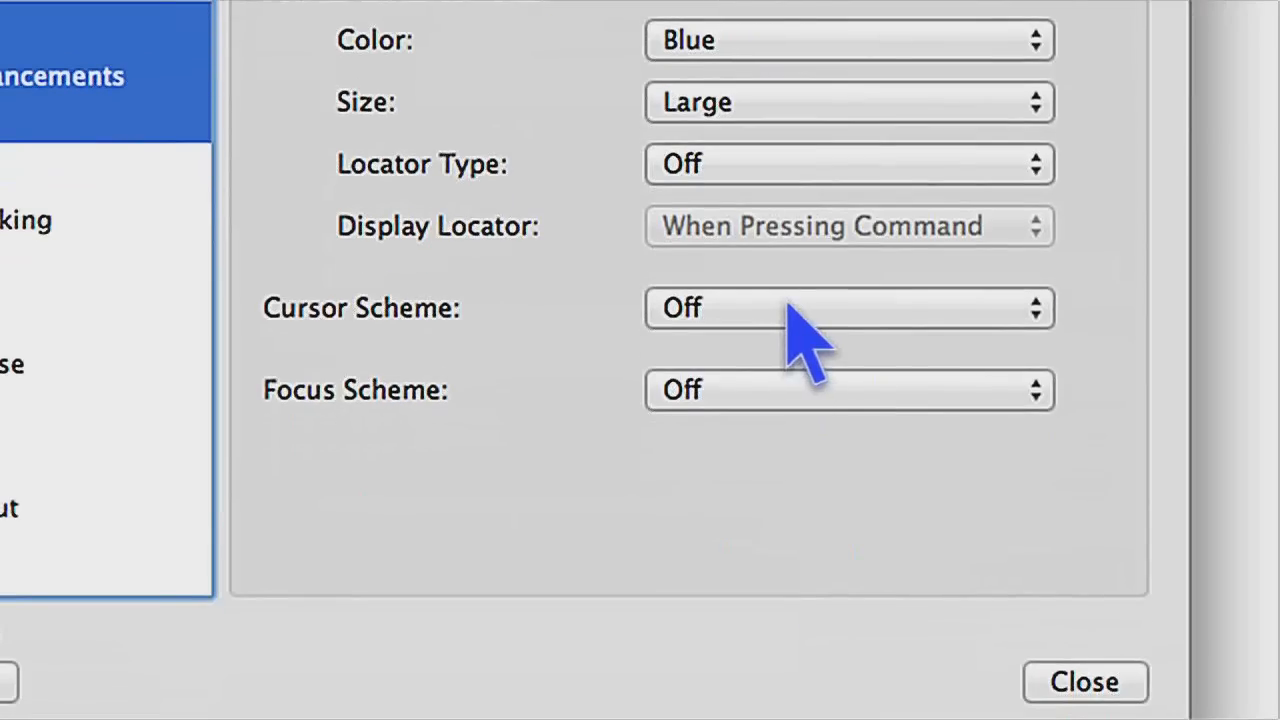
left_click(792, 312)
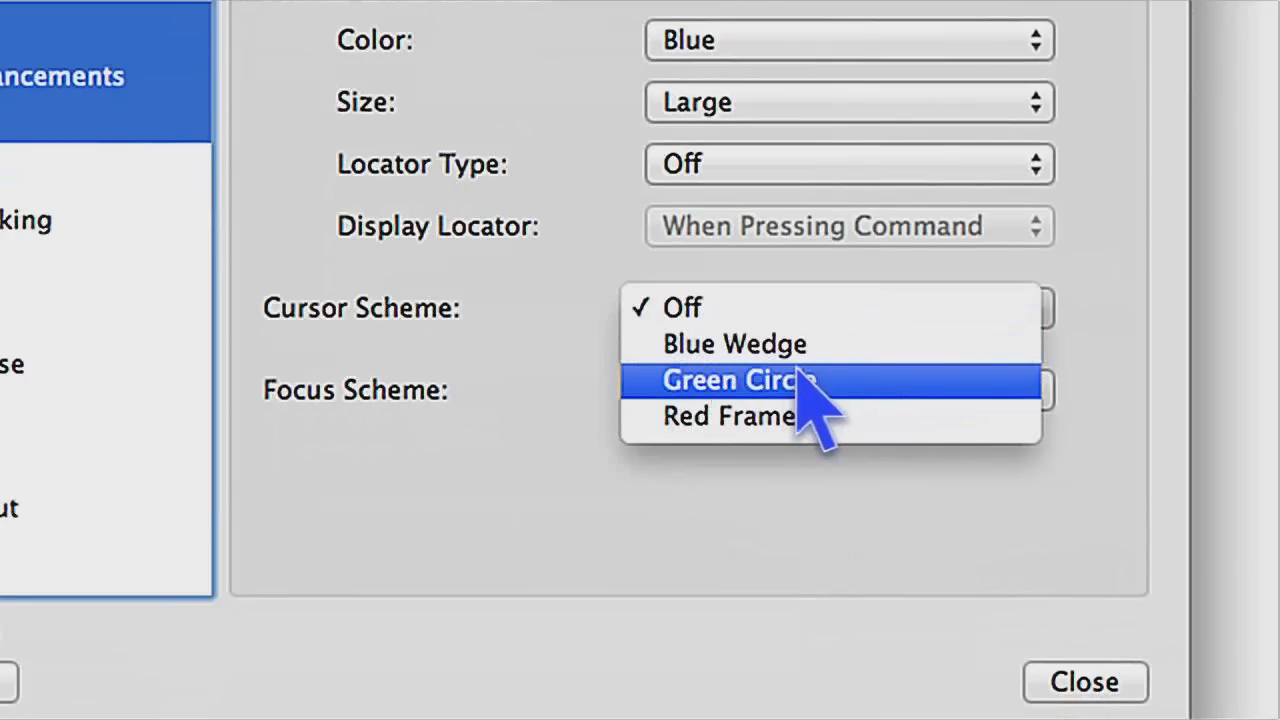
left_click(792, 388)
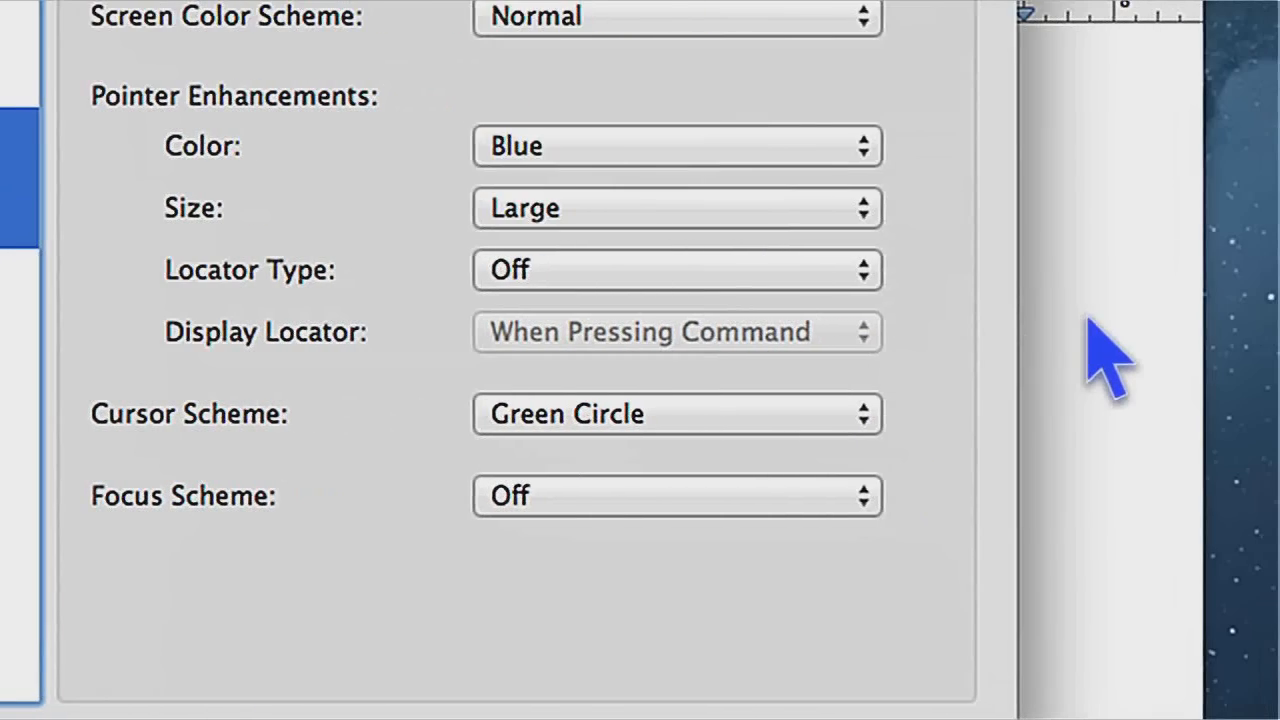
Switch to the Pages document and add "Notice that the cursor enhancement follows the text cursor." after the welcome sentence.
left_click(1086, 291)
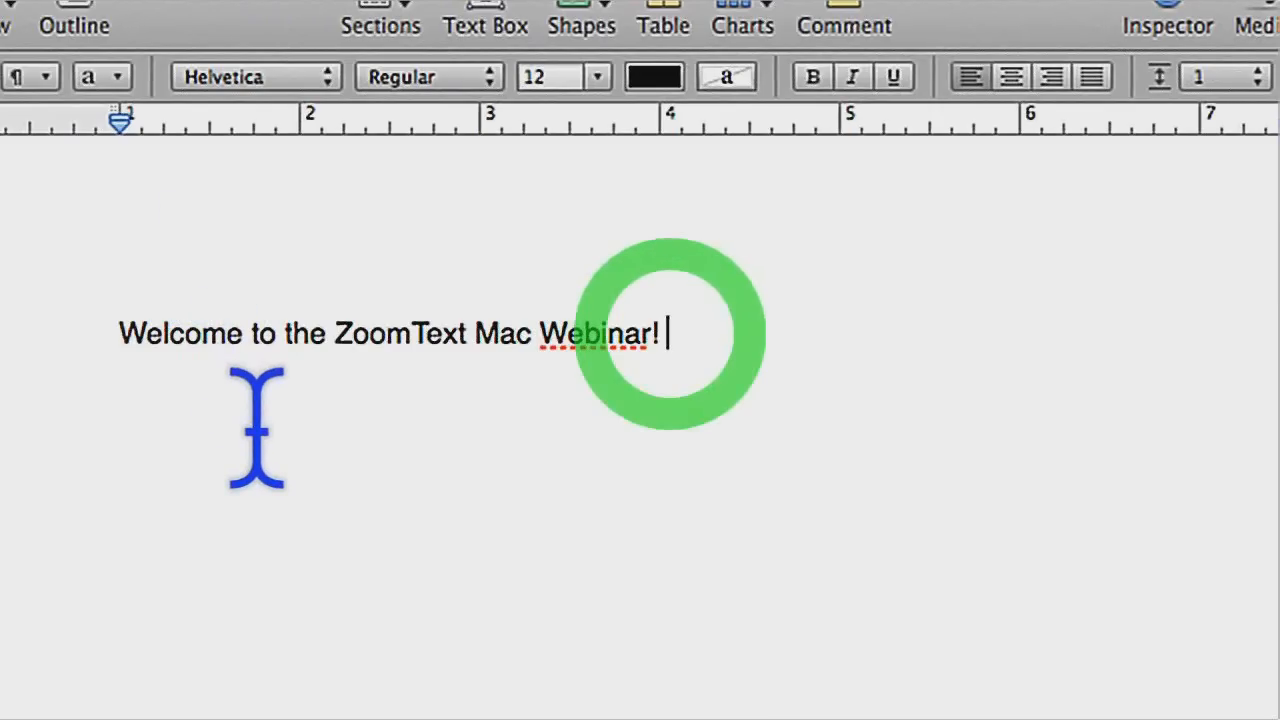
type("d")
key("BackSpace")
type("Not")
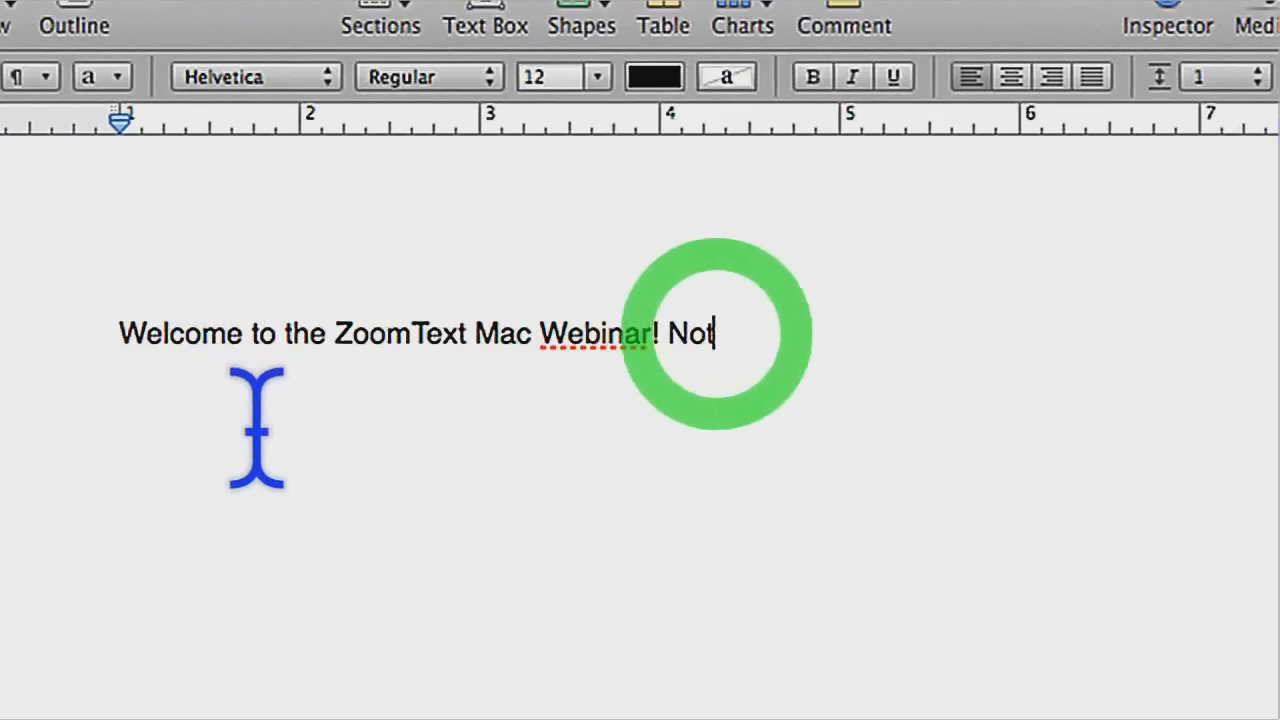
type("ice that the cursor enhancement f")
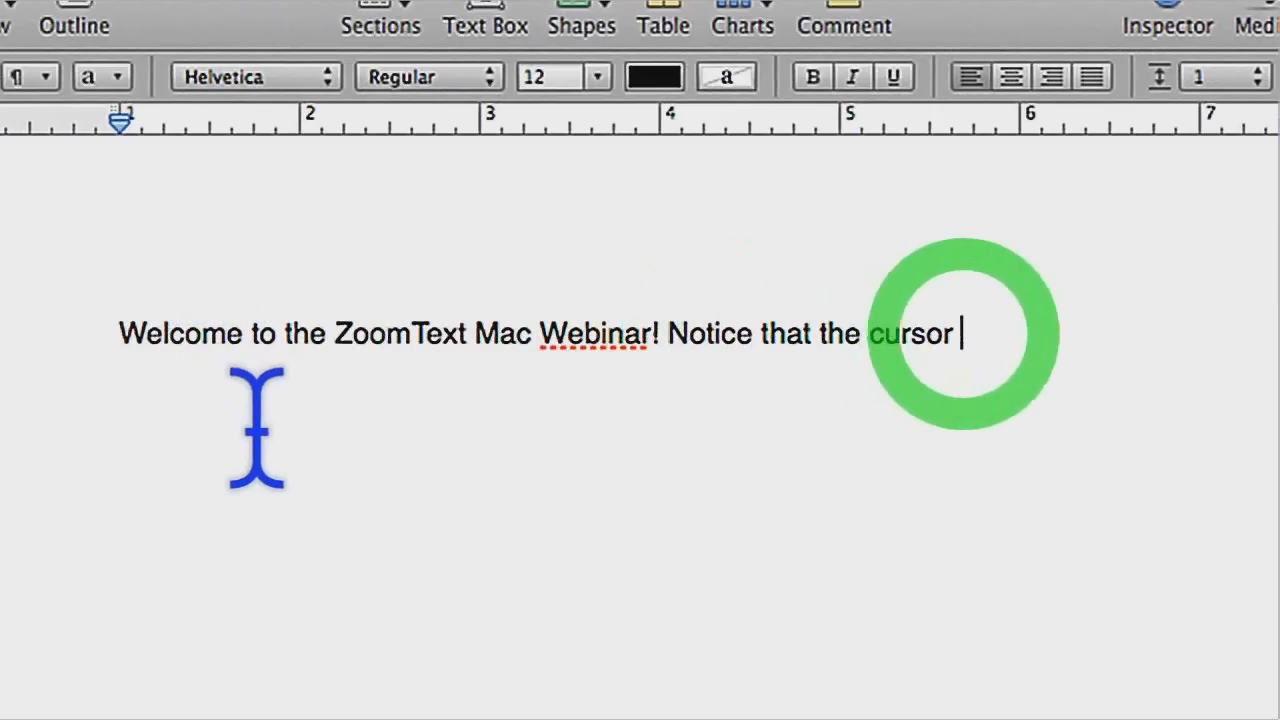
type("ollow")
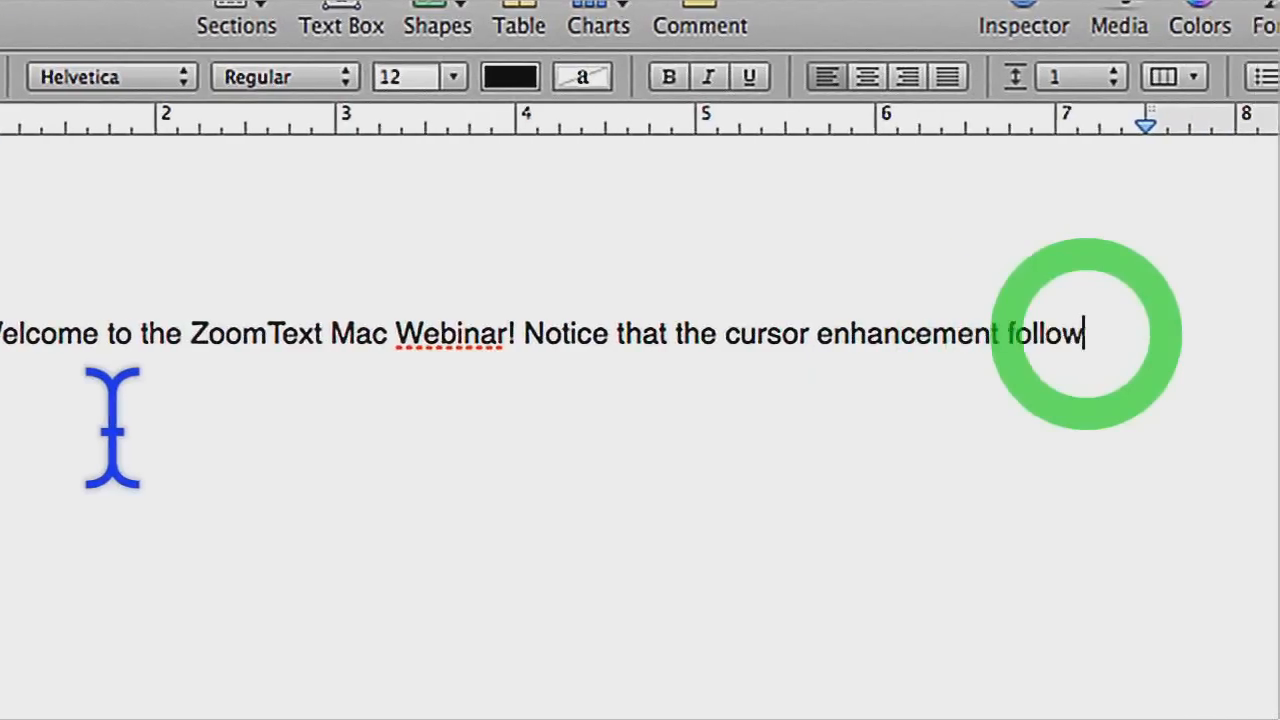
type("s the text curso")
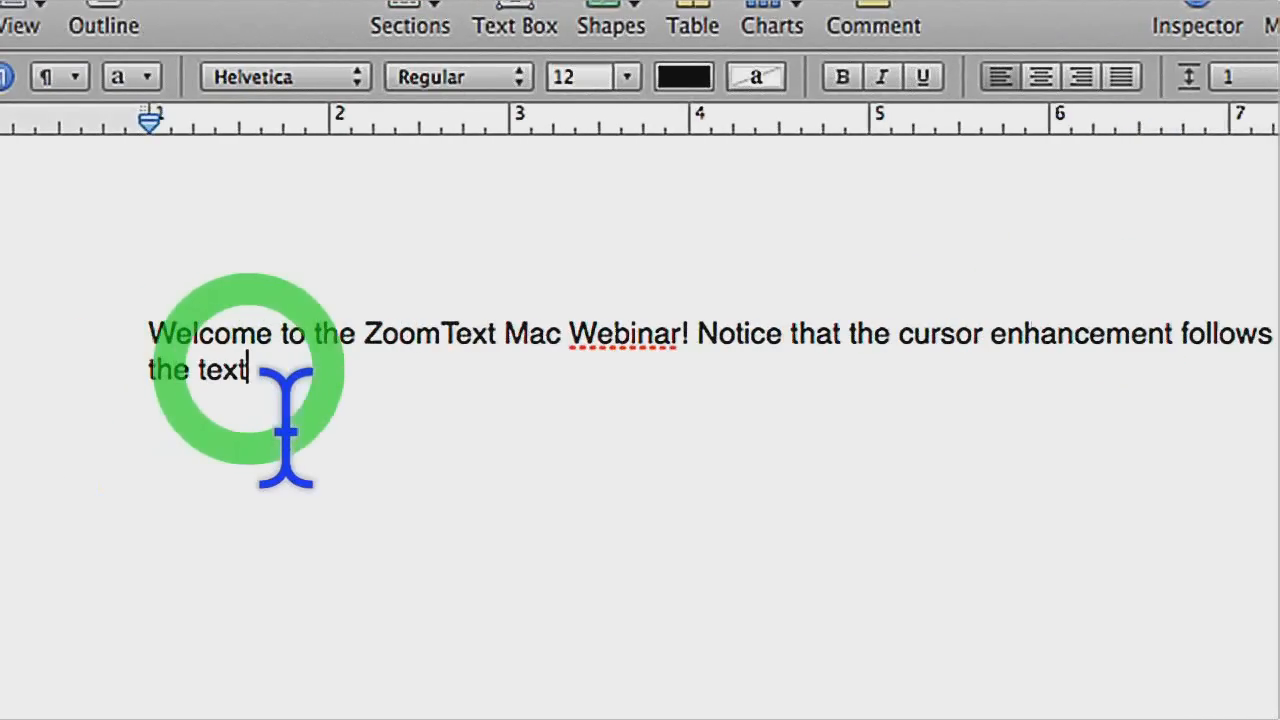
type("r.")
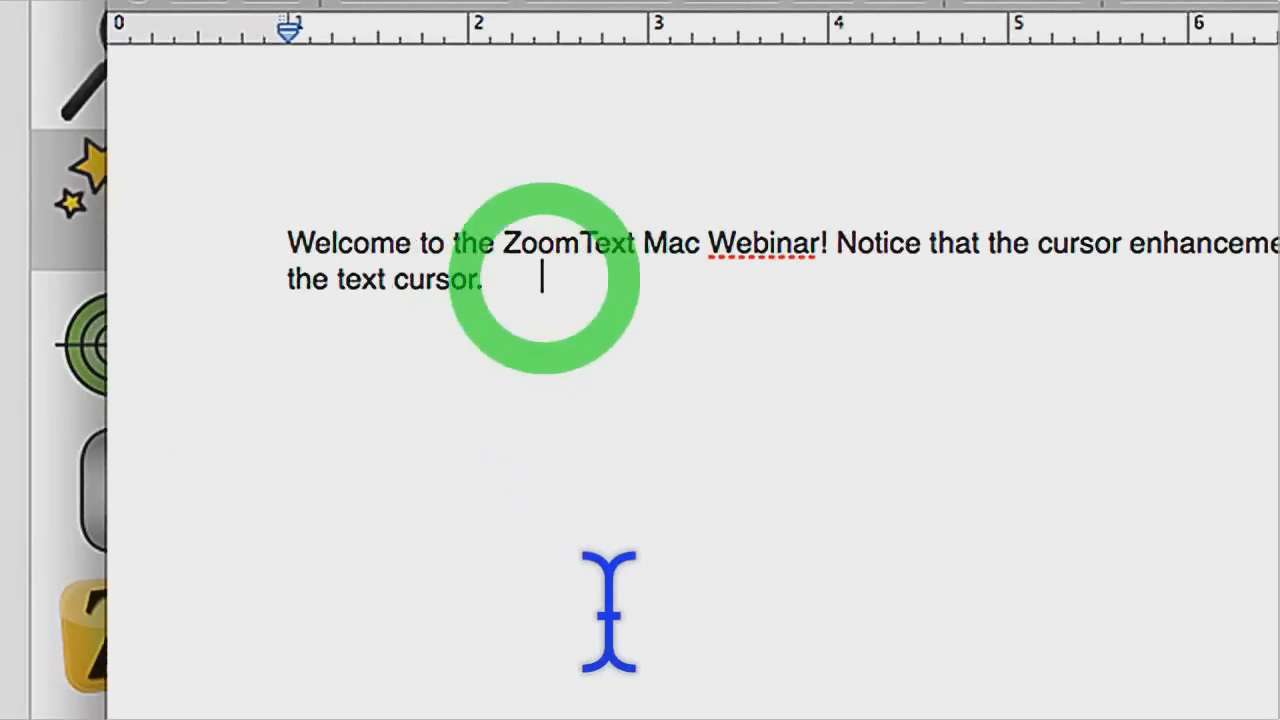
Delete the extra trailing spaces after the sentence ending in "the text cursor.".
key("BackSpace")
key("BackSpace")
key("BackSpace")
key("BackSpace")
key("BackSpace")
key("BackSpace")
key("BackSpace")
key("BackSpace")
key("BackSpace")
key("BackSpace")
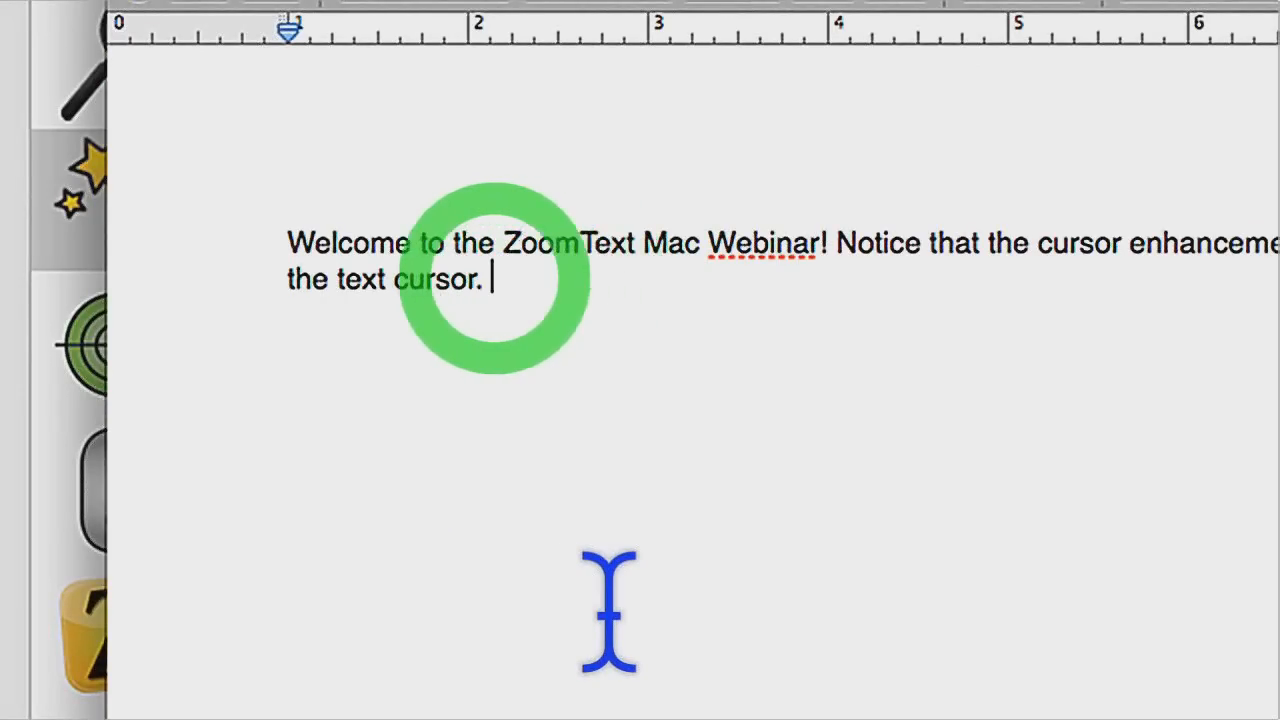
type(".")
left_click(237, 193)
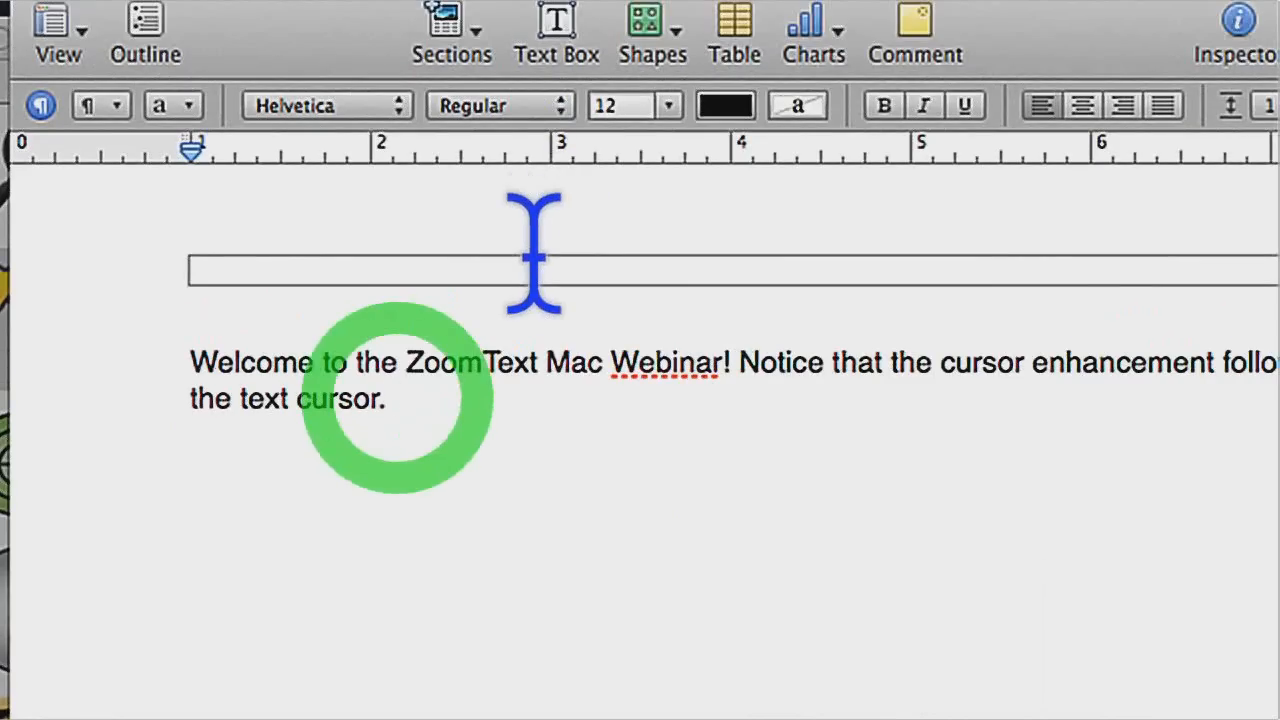
key("super+space")
key("BackSpace")
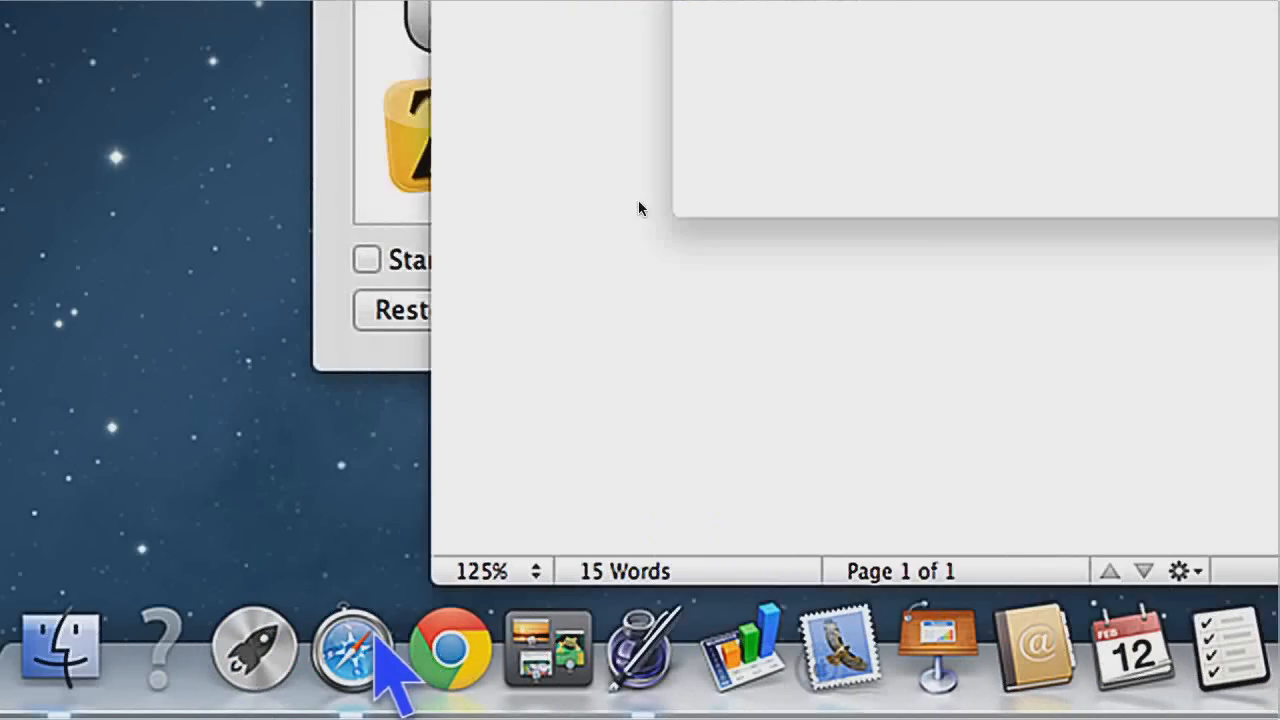
left_click(370, 648)
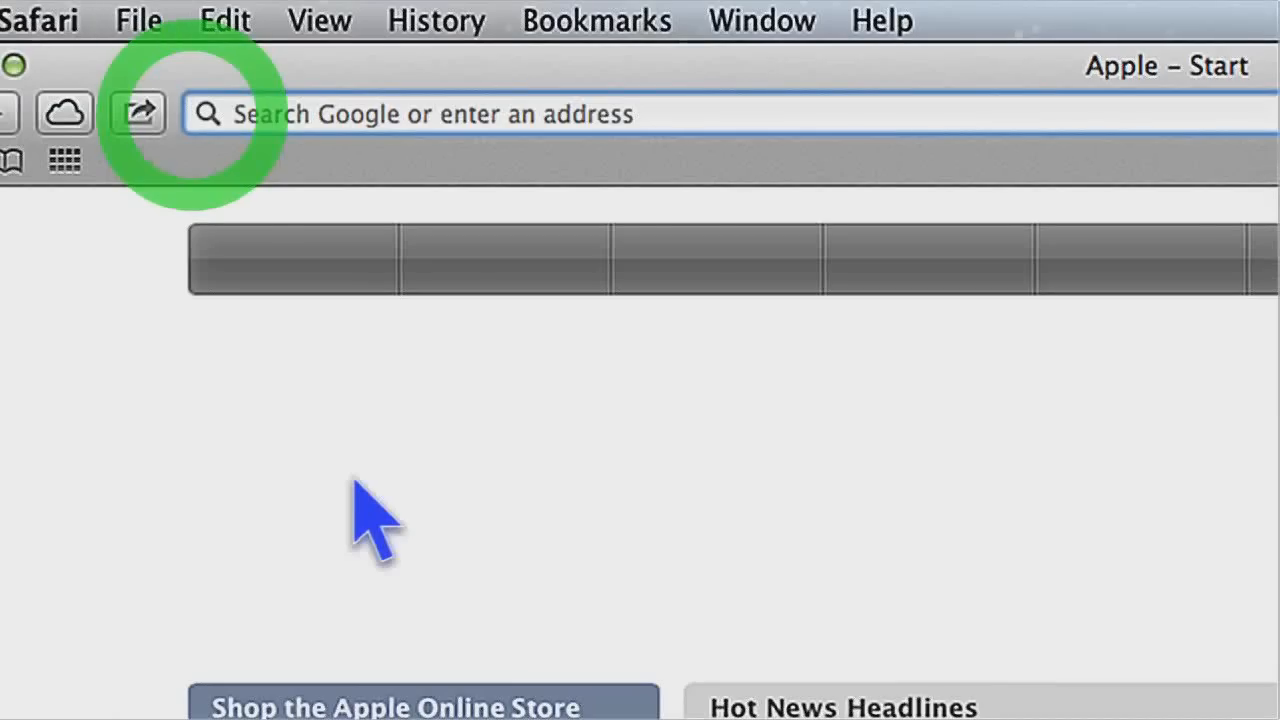
type("www.aisquared.com")
key("Return")
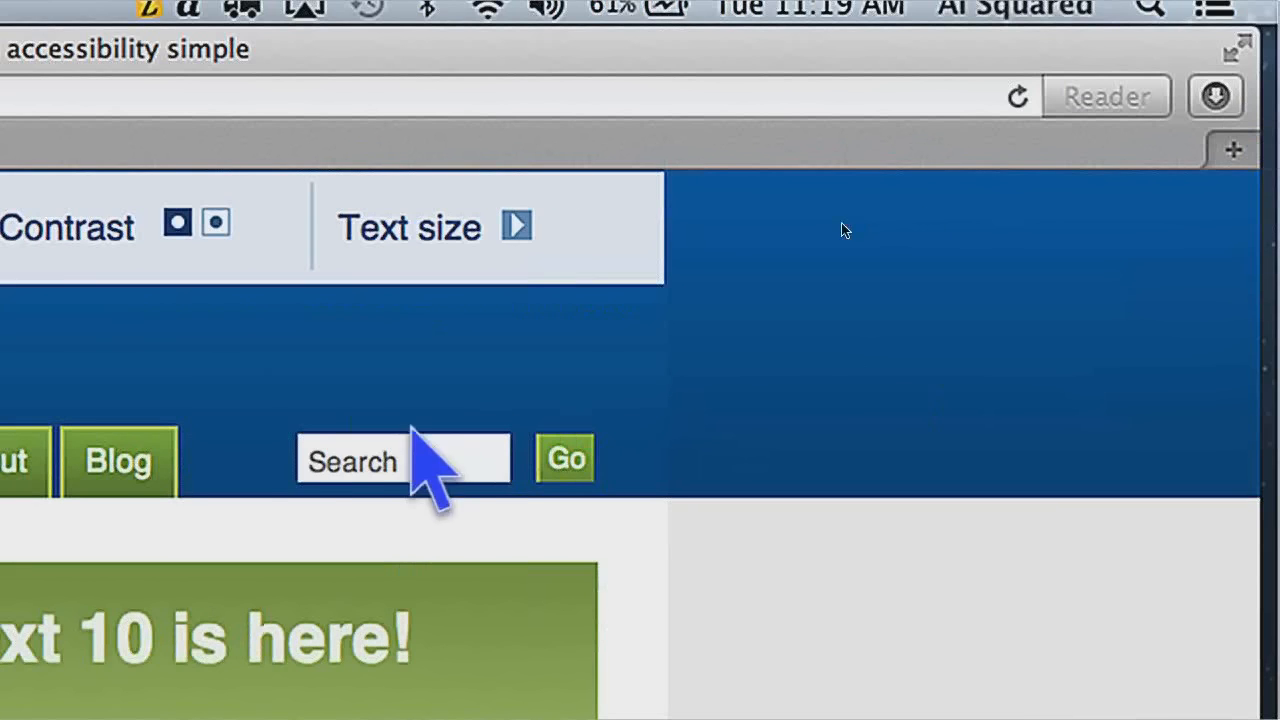
Place the text cursor in the website's search box and minimize the Safari window.
left_click(388, 458)
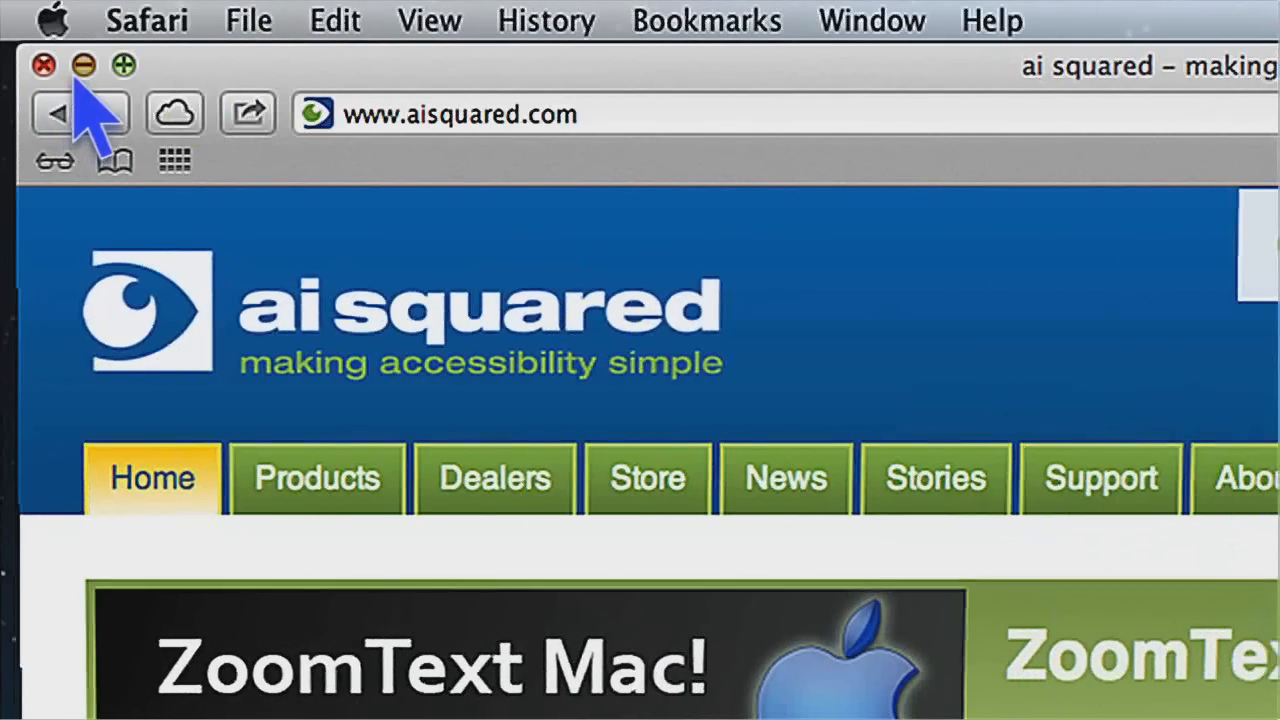
left_click(83, 66)
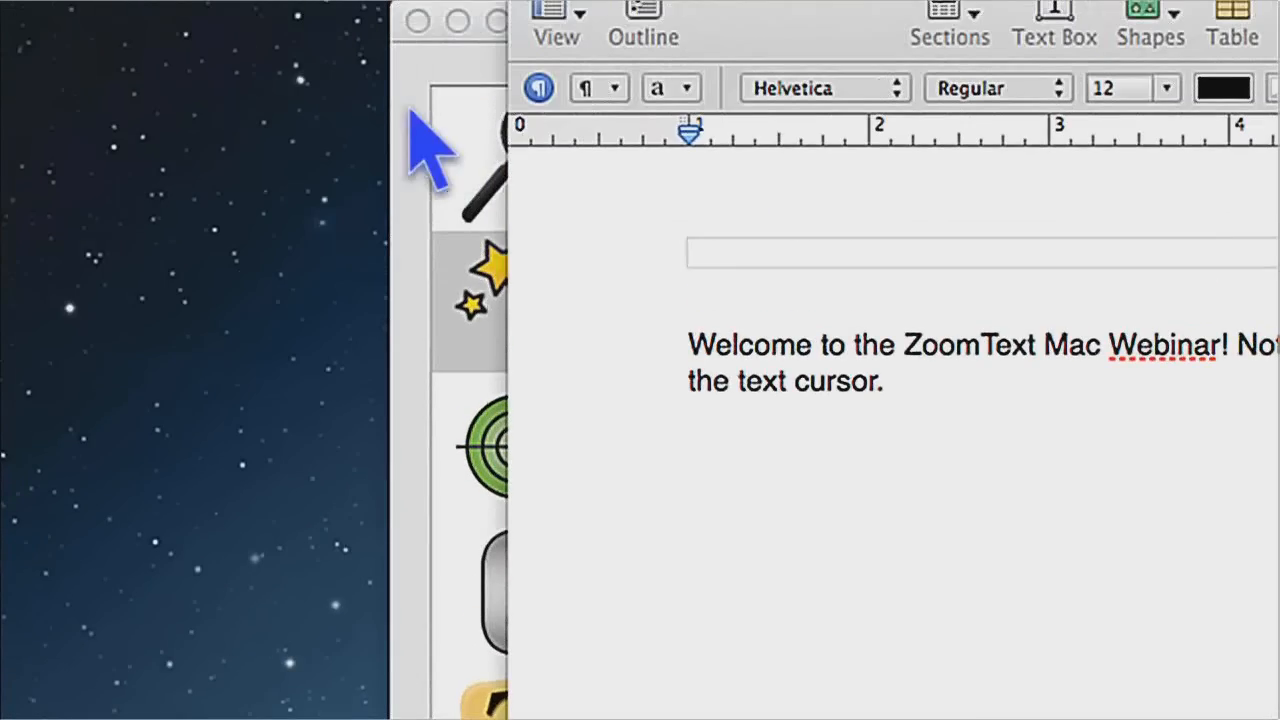
Switch to the ZoomText Preferences and move the keyboard focus through the Enhancements controls to Restore Defaults.
left_click(486, 305)
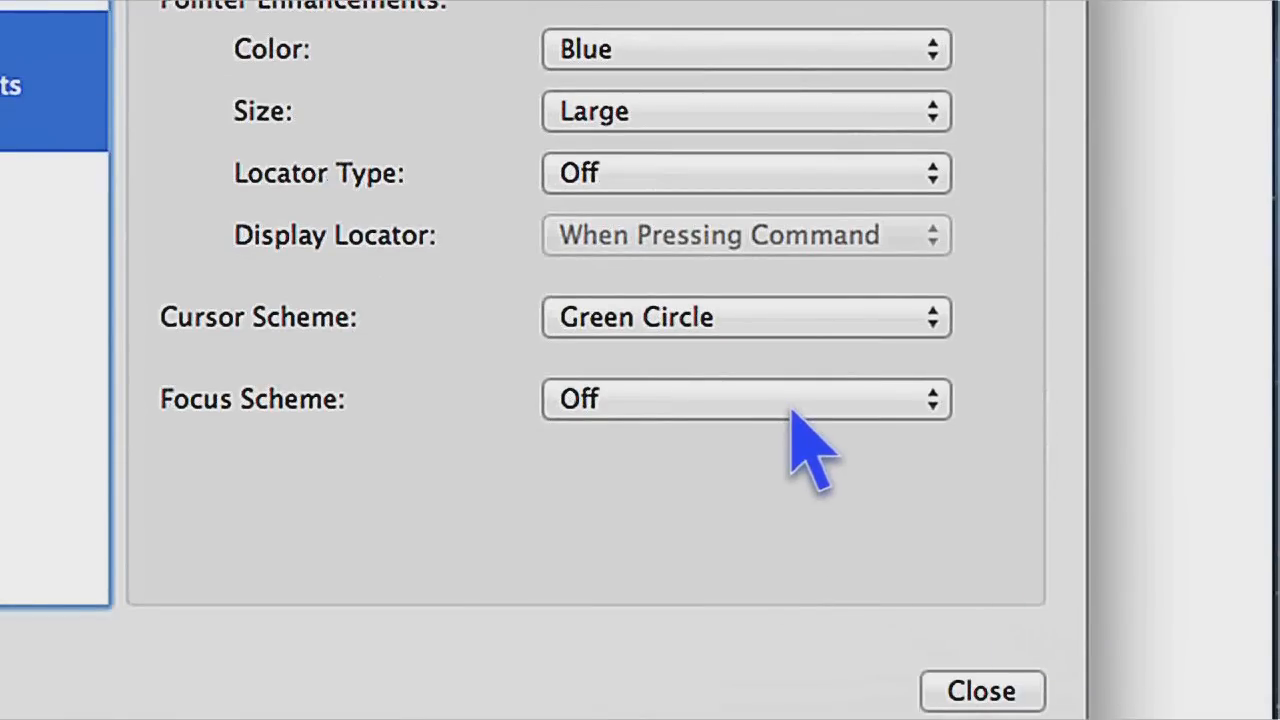
key("Tab")
key("Tab")
key("Tab")
key("Tab")
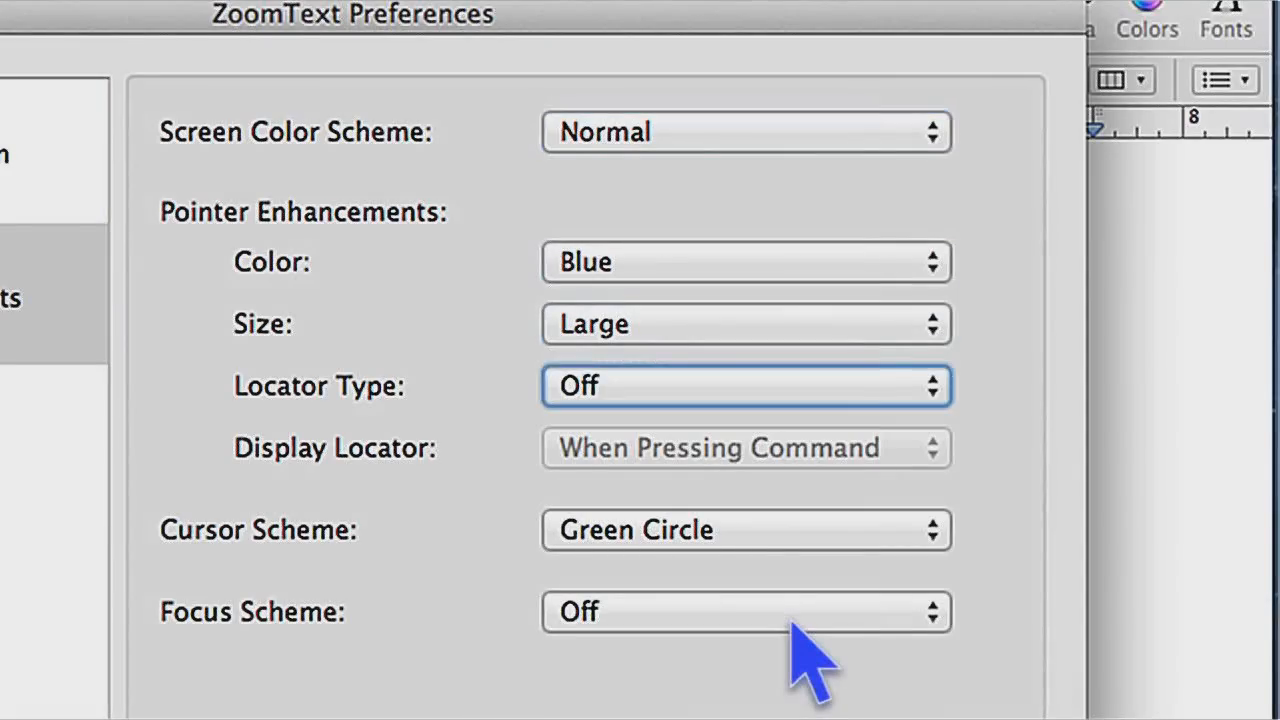
key("Tab")
key("Tab")
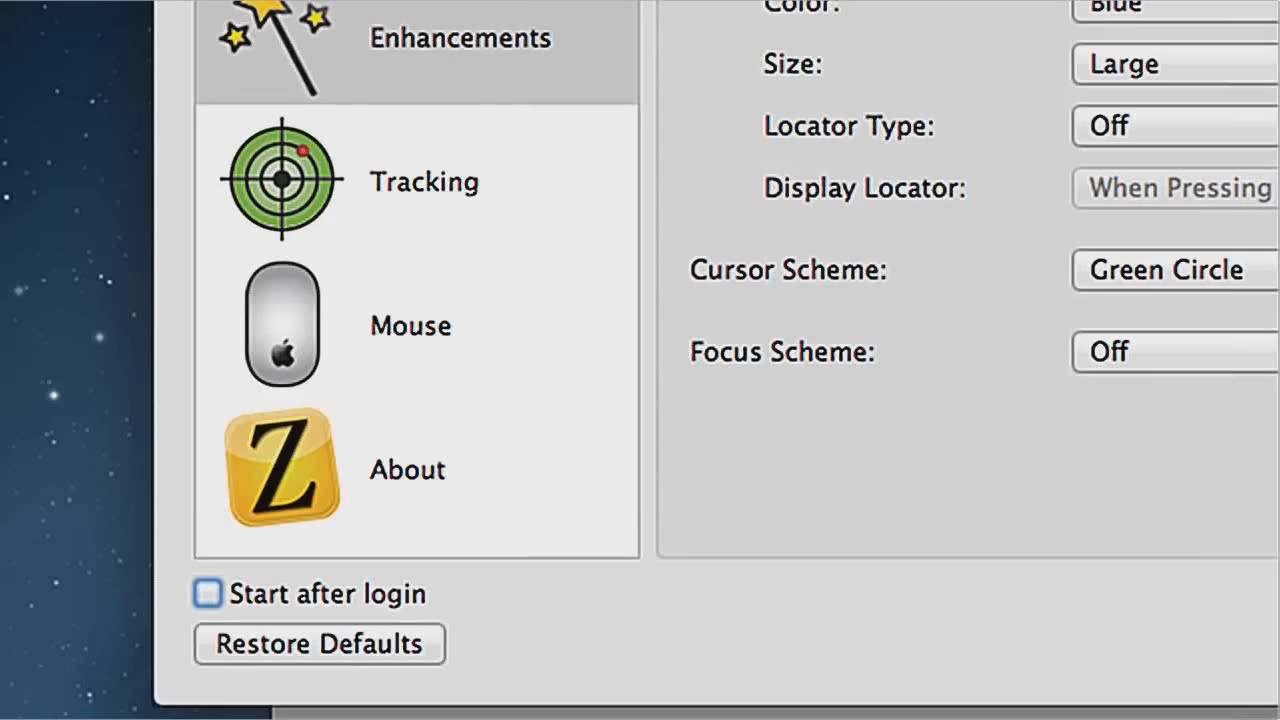
key("Tab")
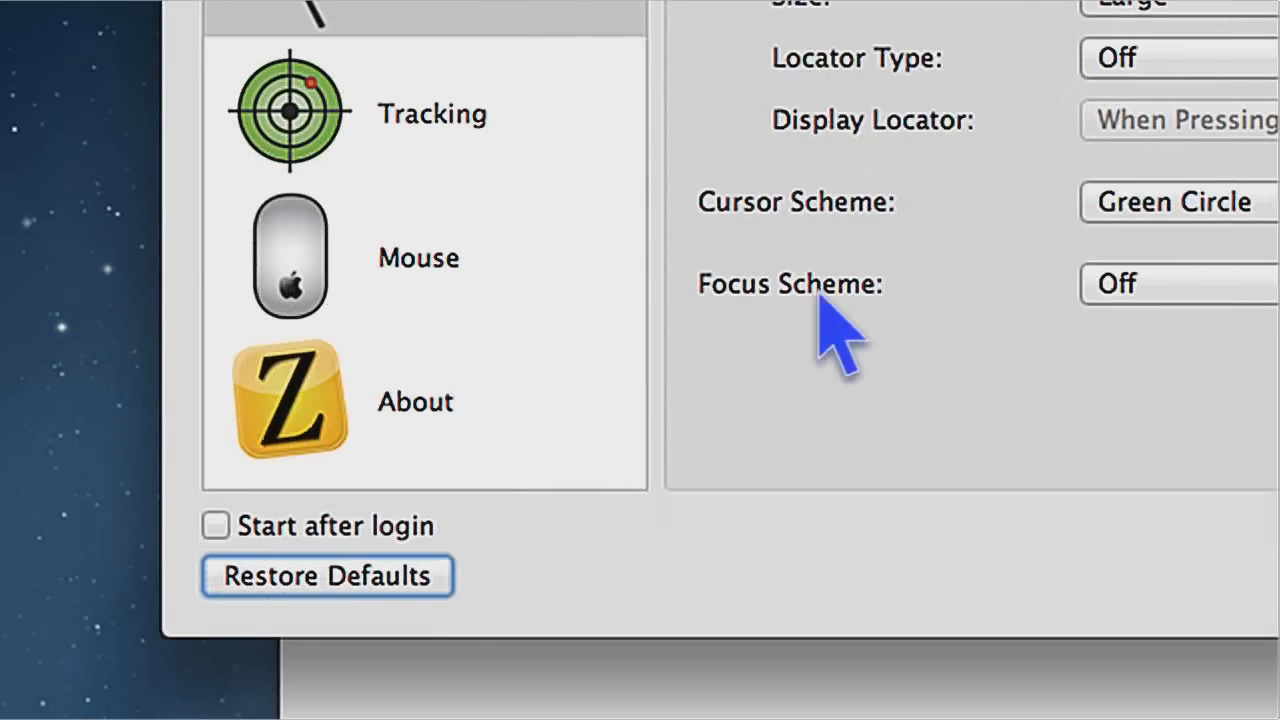
Set the Focus Scheme in the Enhancements preferences to Red Frame.
key("Tab")
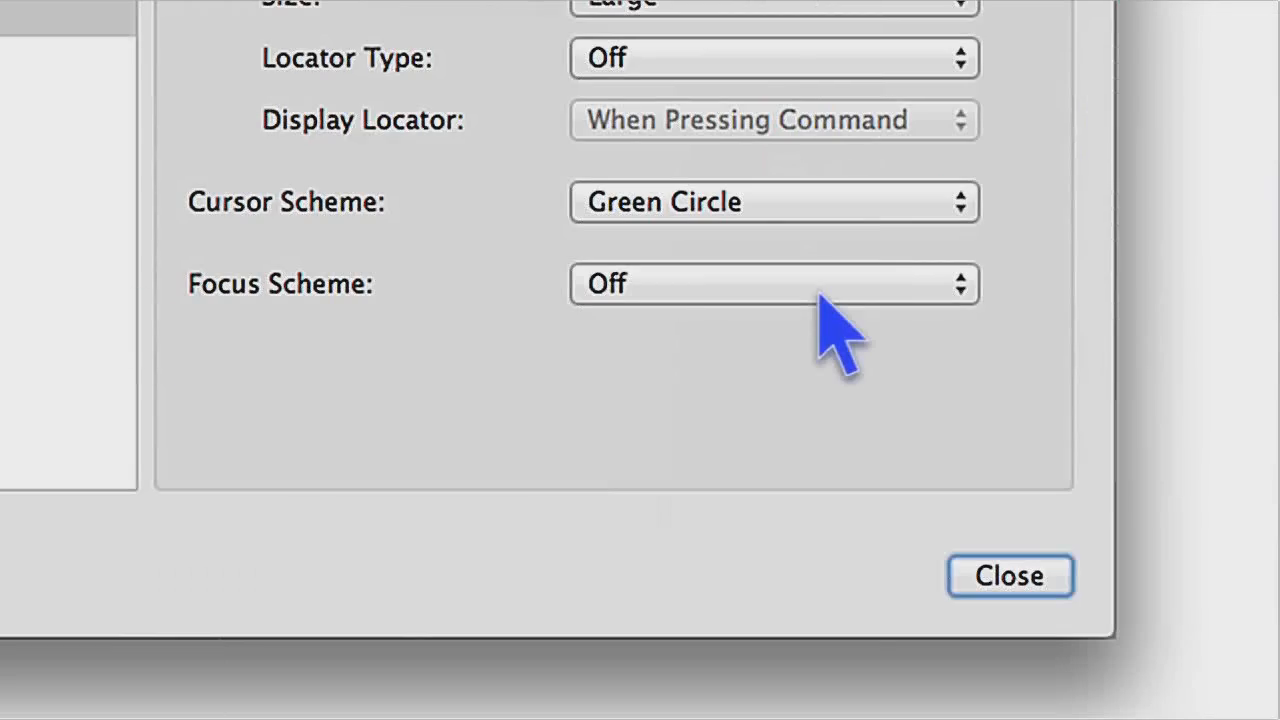
key("shift+Tab")
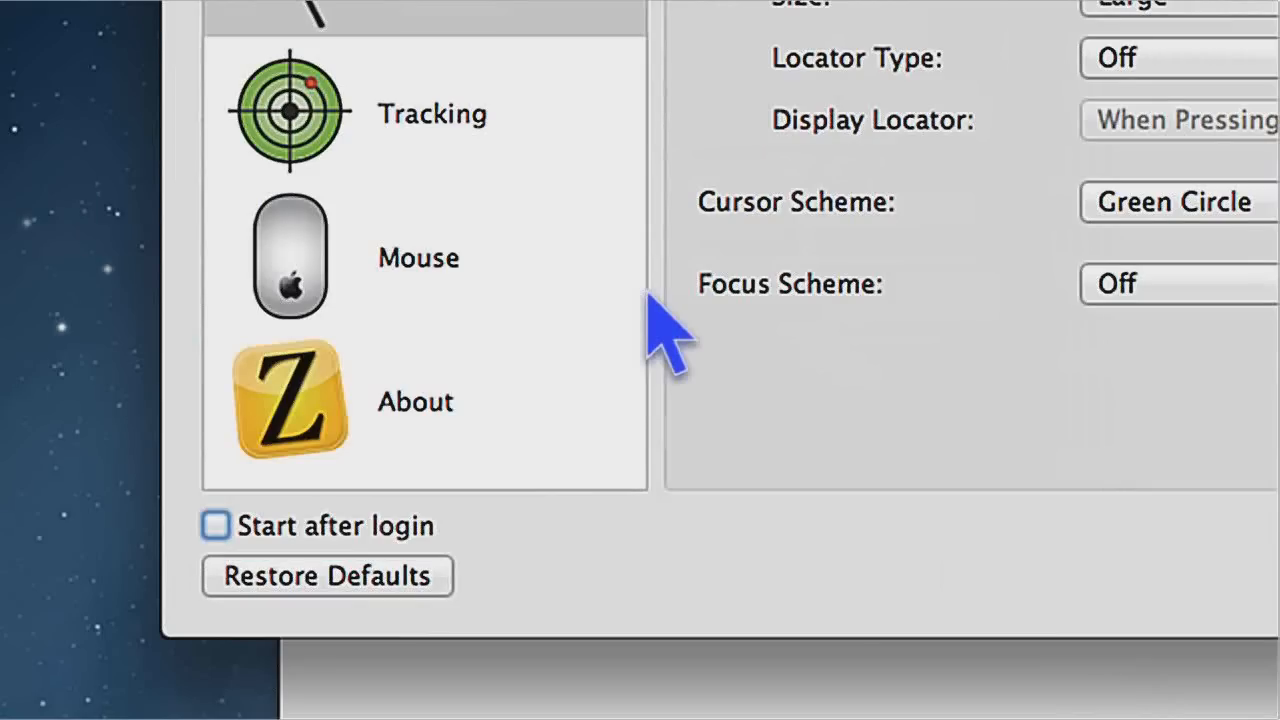
left_click(1215, 284)
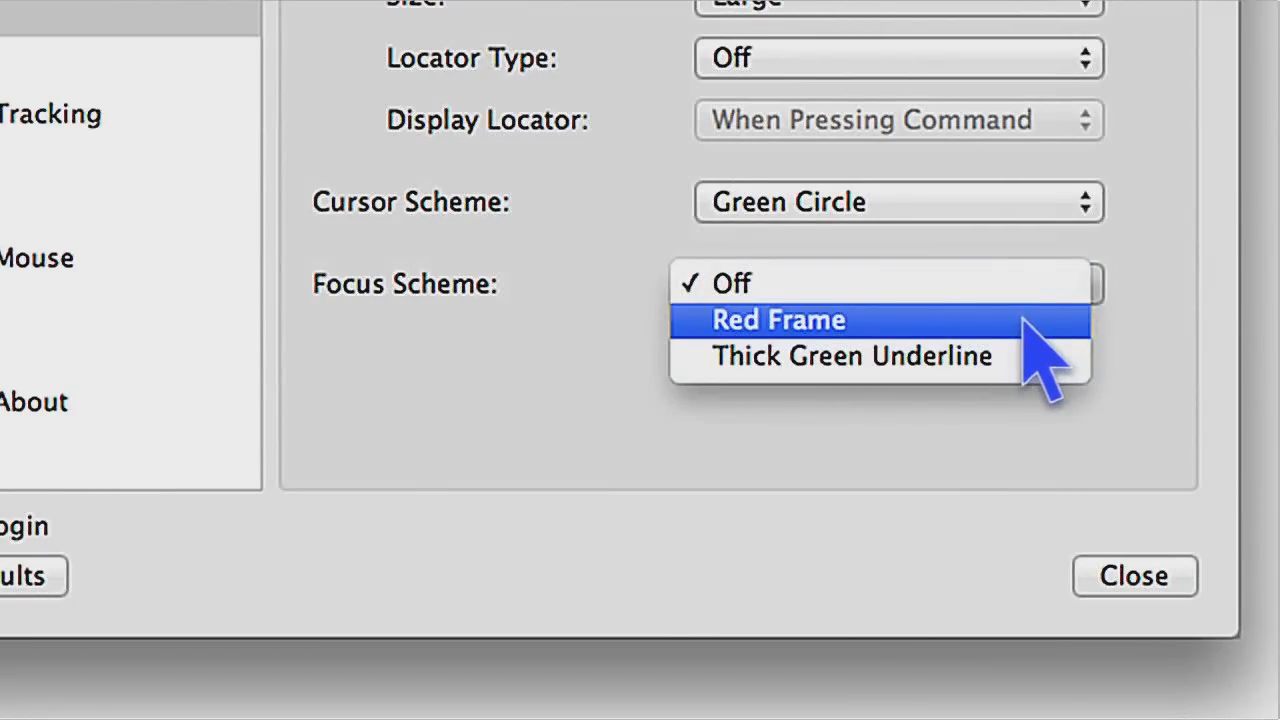
left_click(1028, 322)
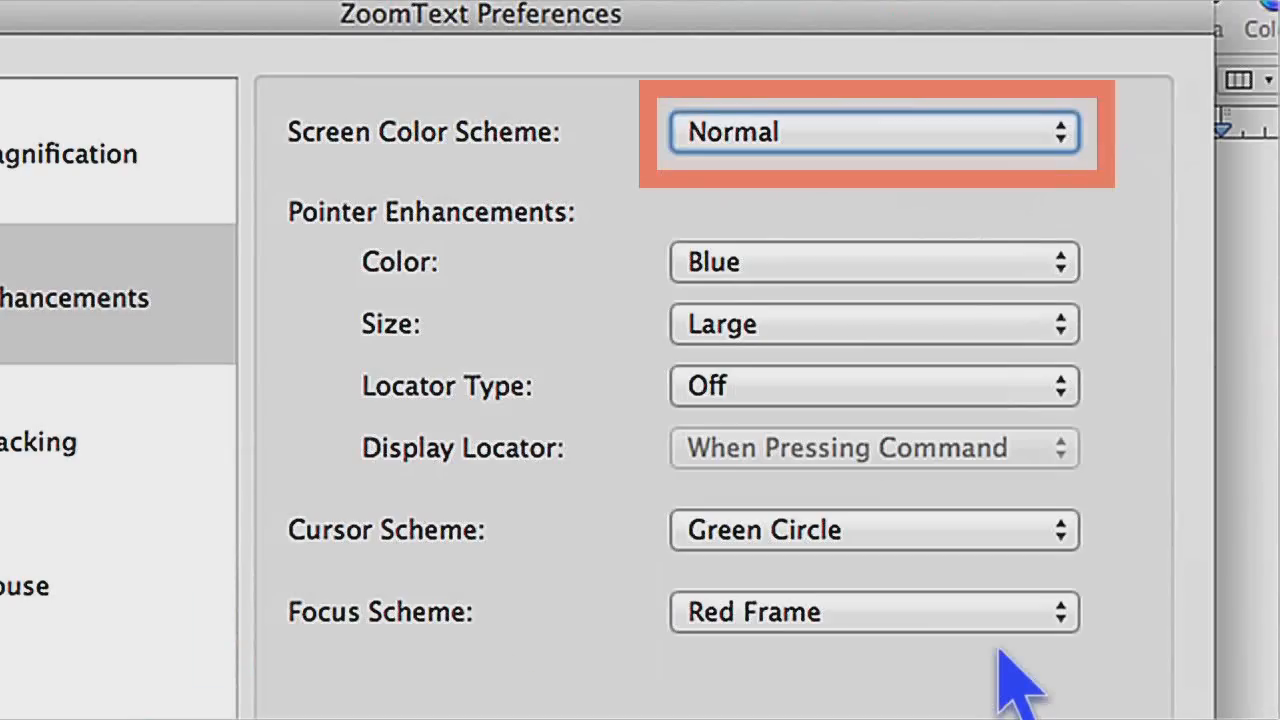
Examine the red focus frame by moving keyboard focus through the Enhancements controls, Restore Defaults, Start after login and Close.
key("Tab")
key("Tab")
key("Tab")
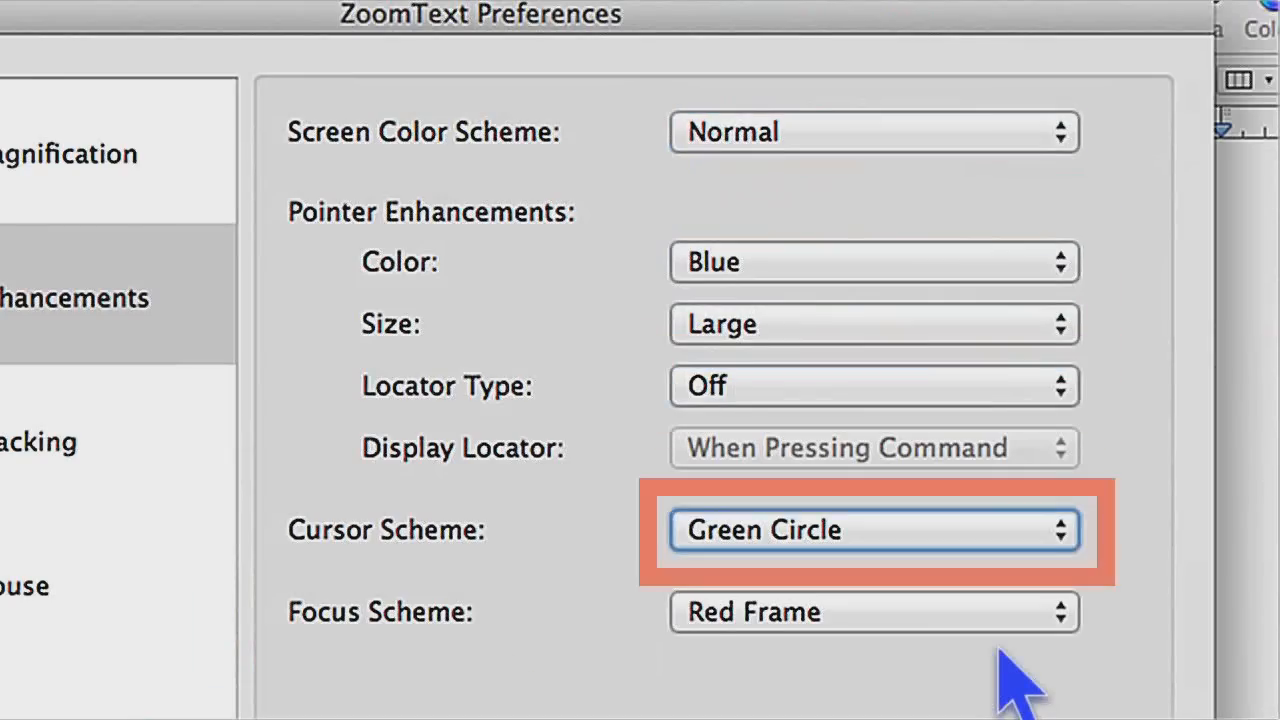
key("Tab")
key("Tab")
key("Tab")
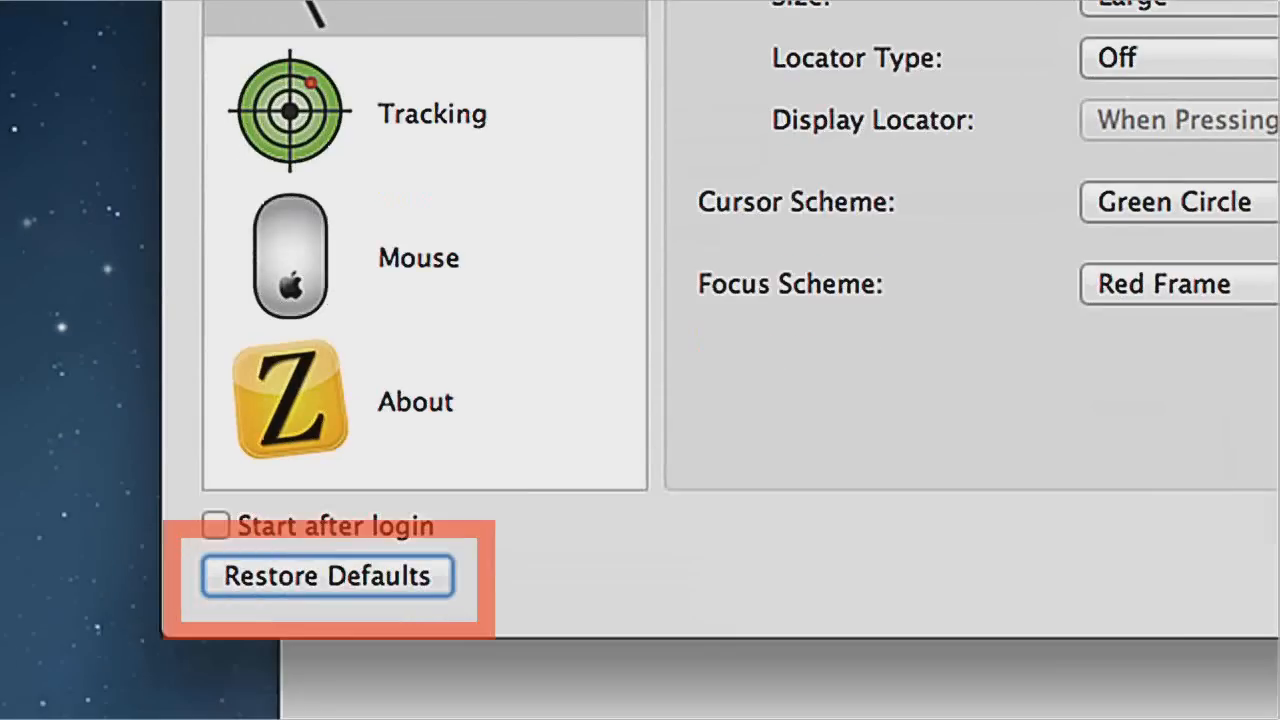
key("shift+Tab")
key("shift+Tab")
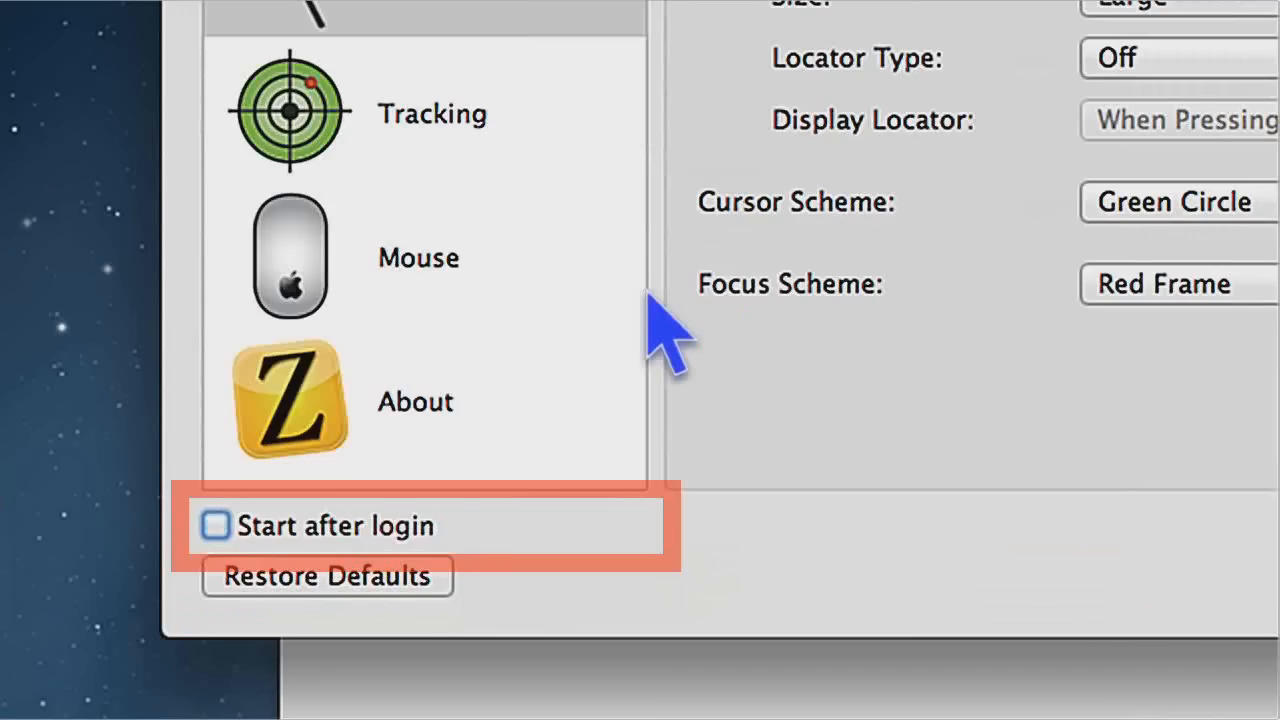
key("Tab")
key("Tab")
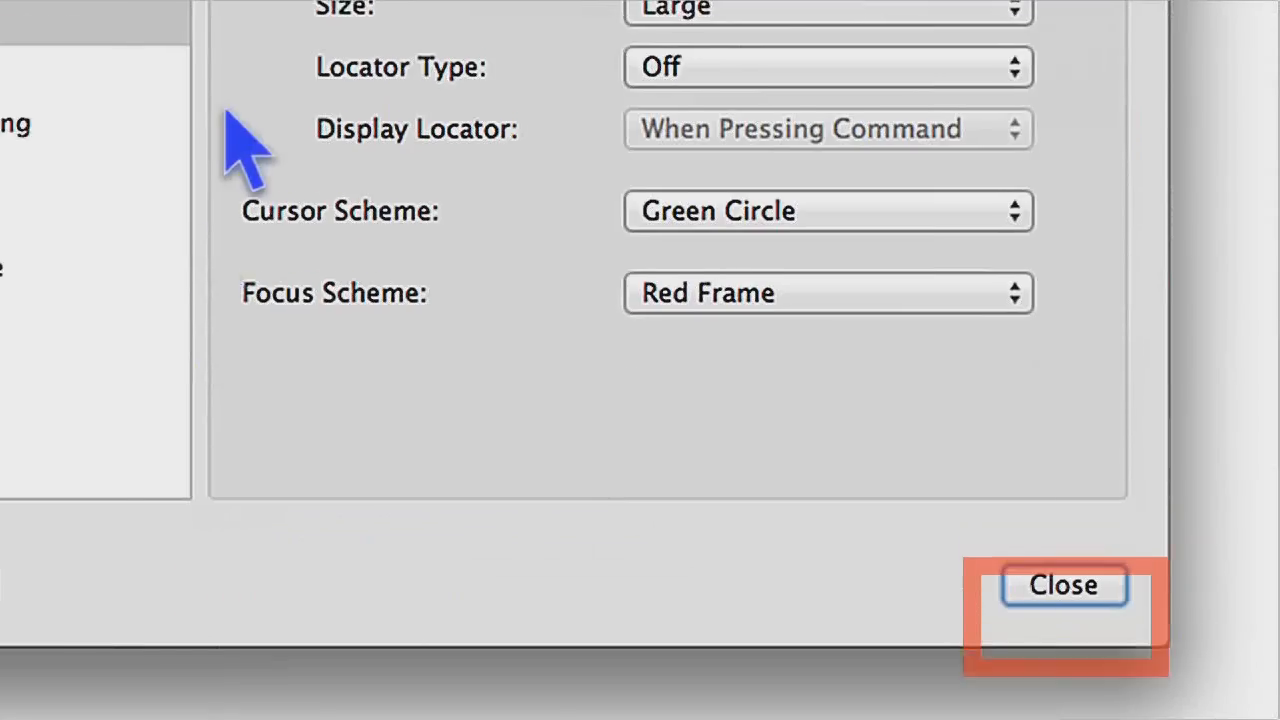
Switch to Pages and examine the focus frame on the Arrange commands as far as Distribute Objects.
key("space")
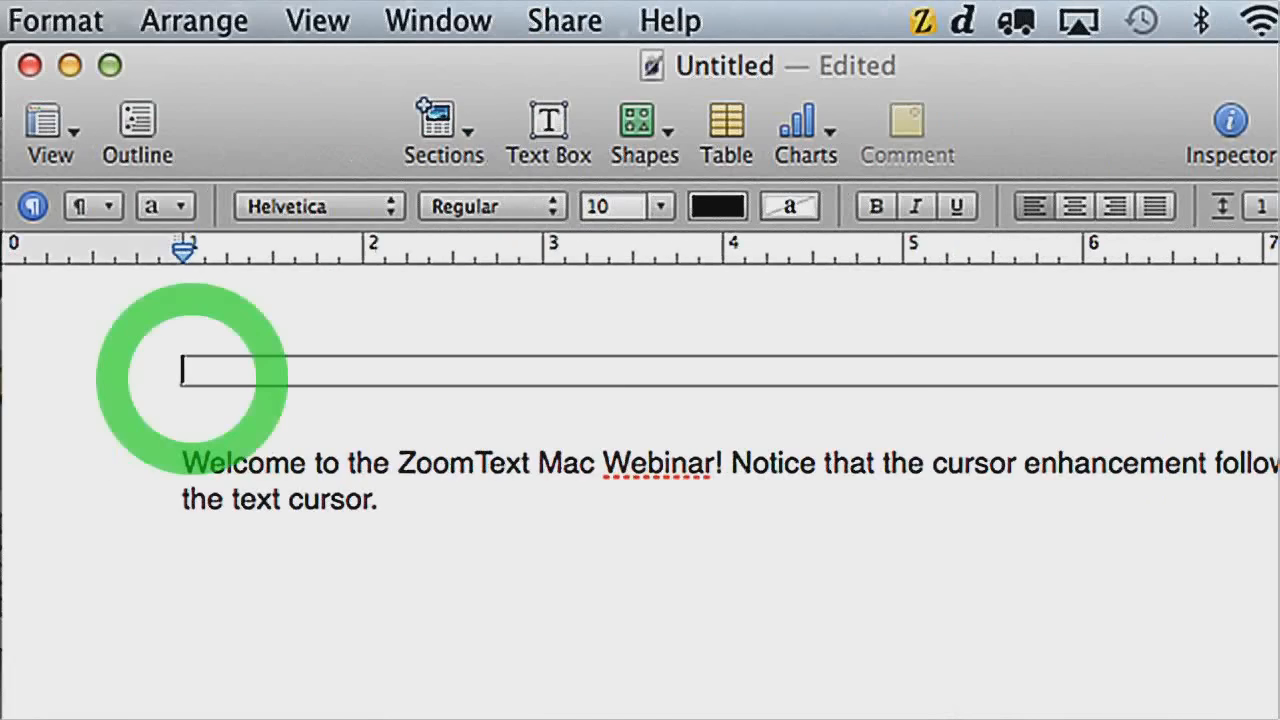
left_click(238, 22)
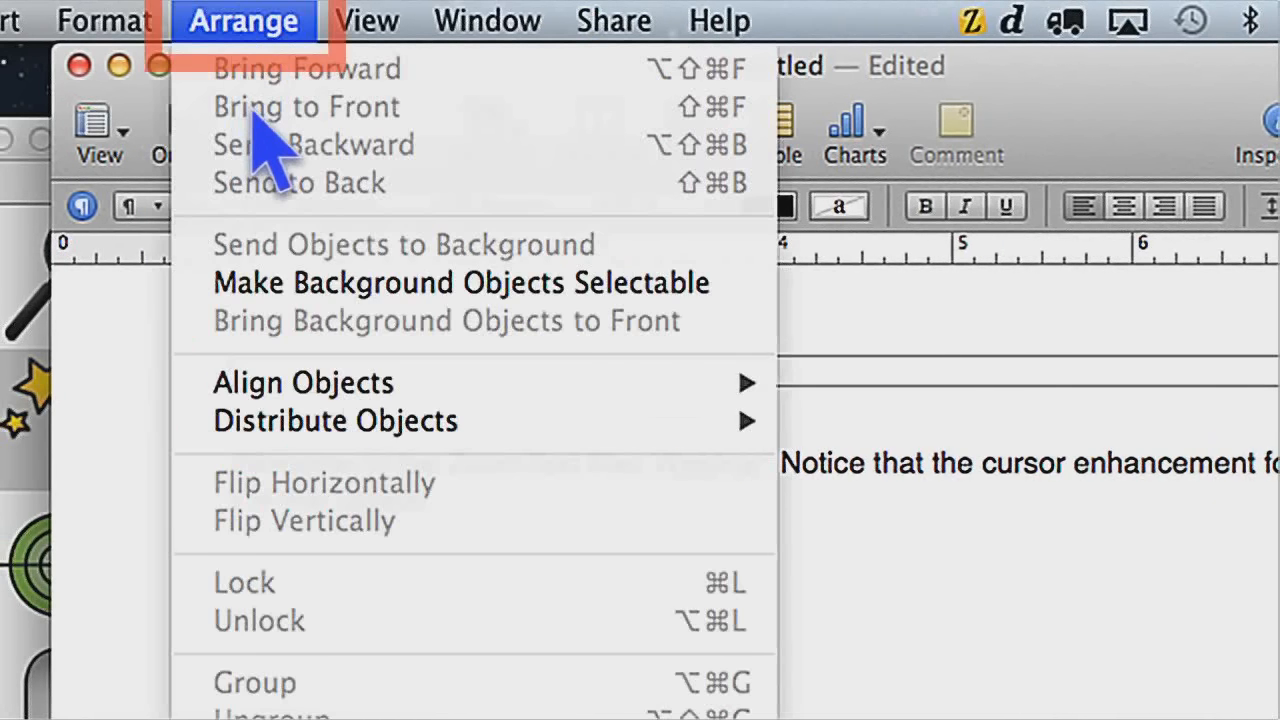
key("Down")
key("Down")
key("Down")
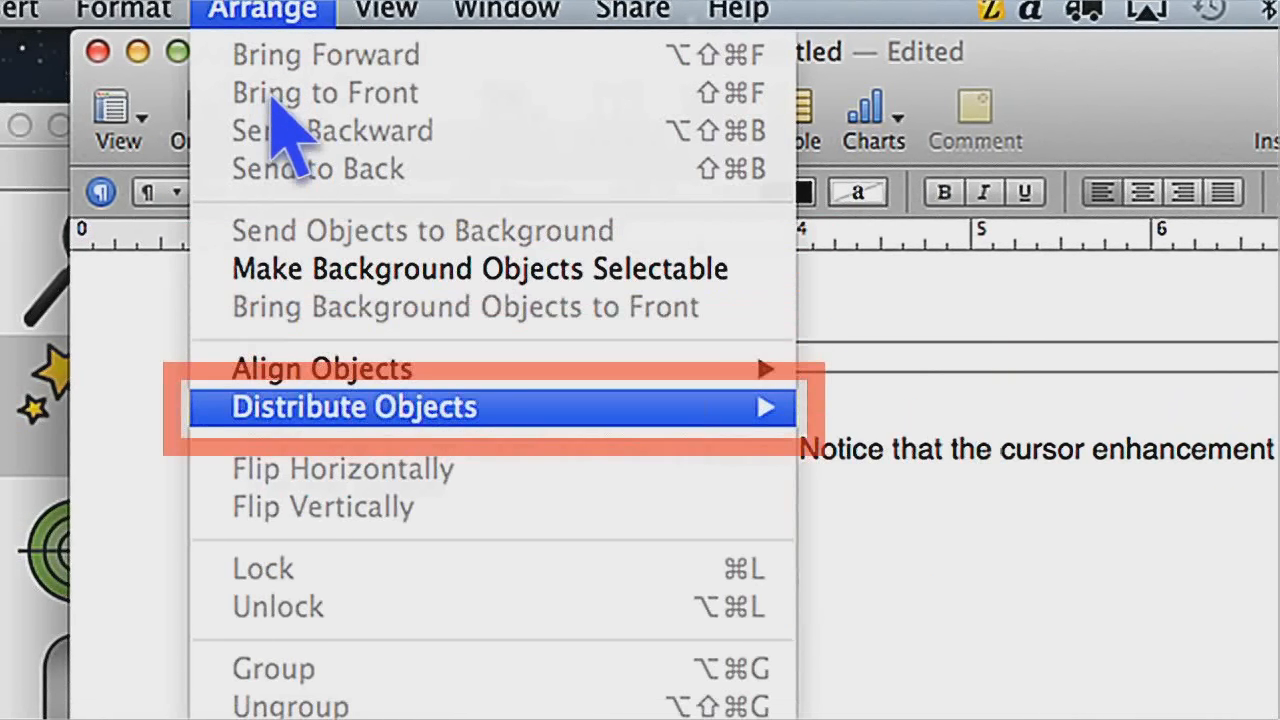
key("Left")
key("Left")
key("Left")
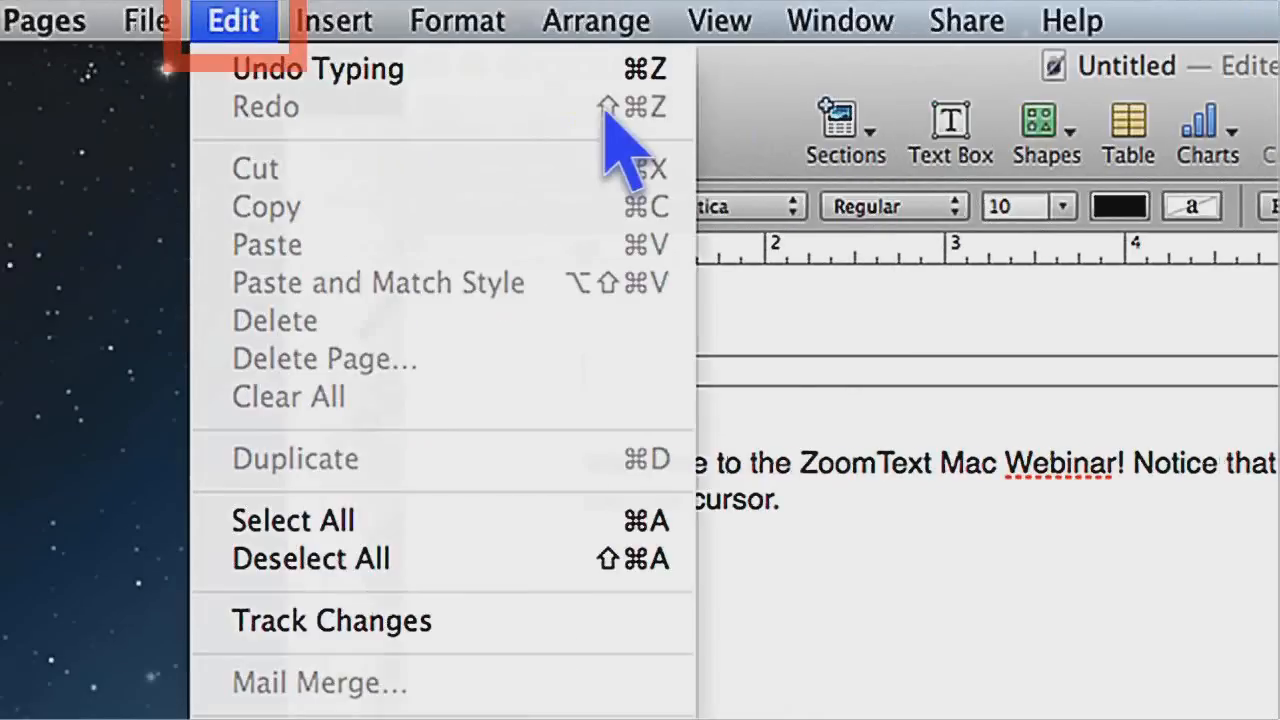
Examine the focus frame on the Pages application commands, including the Services submenu, Hide Pages and Provide Pages Feedback.
key("Down")
key("Down")
key("Down")
key("Down")
key("Right")
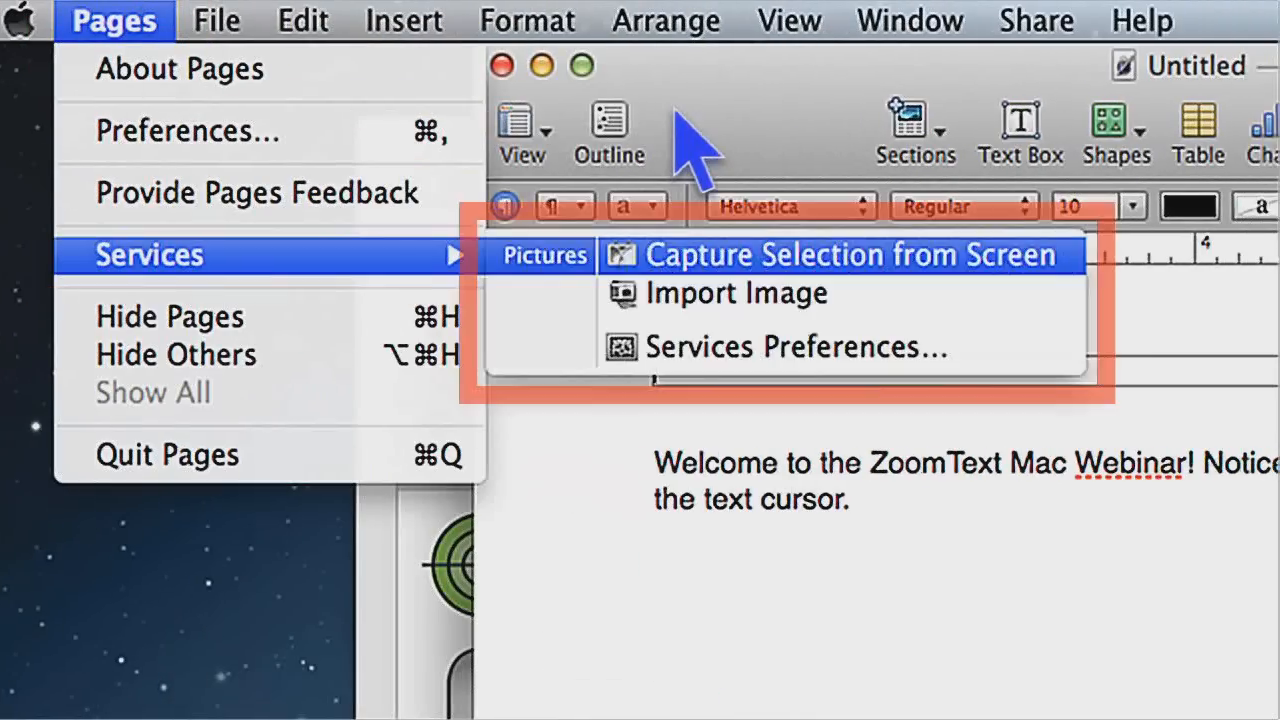
key("Down")
key("Left")
key("Down")
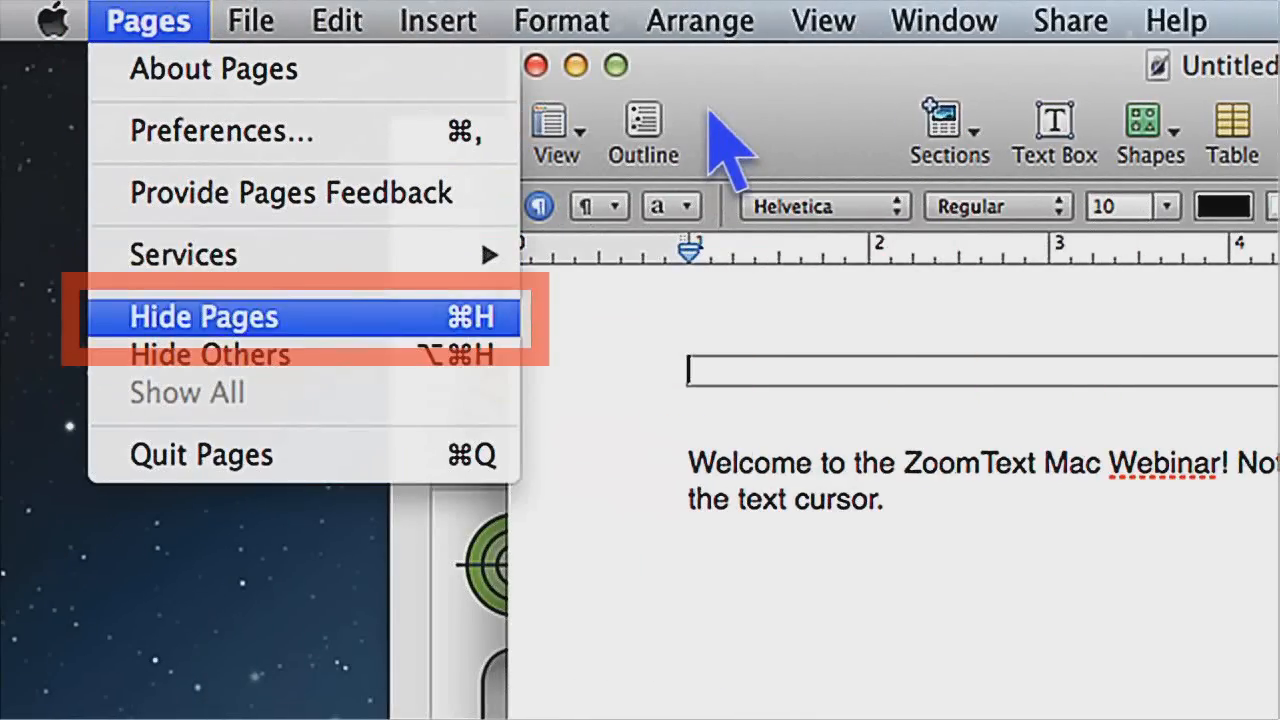
key("Up")
key("Up")
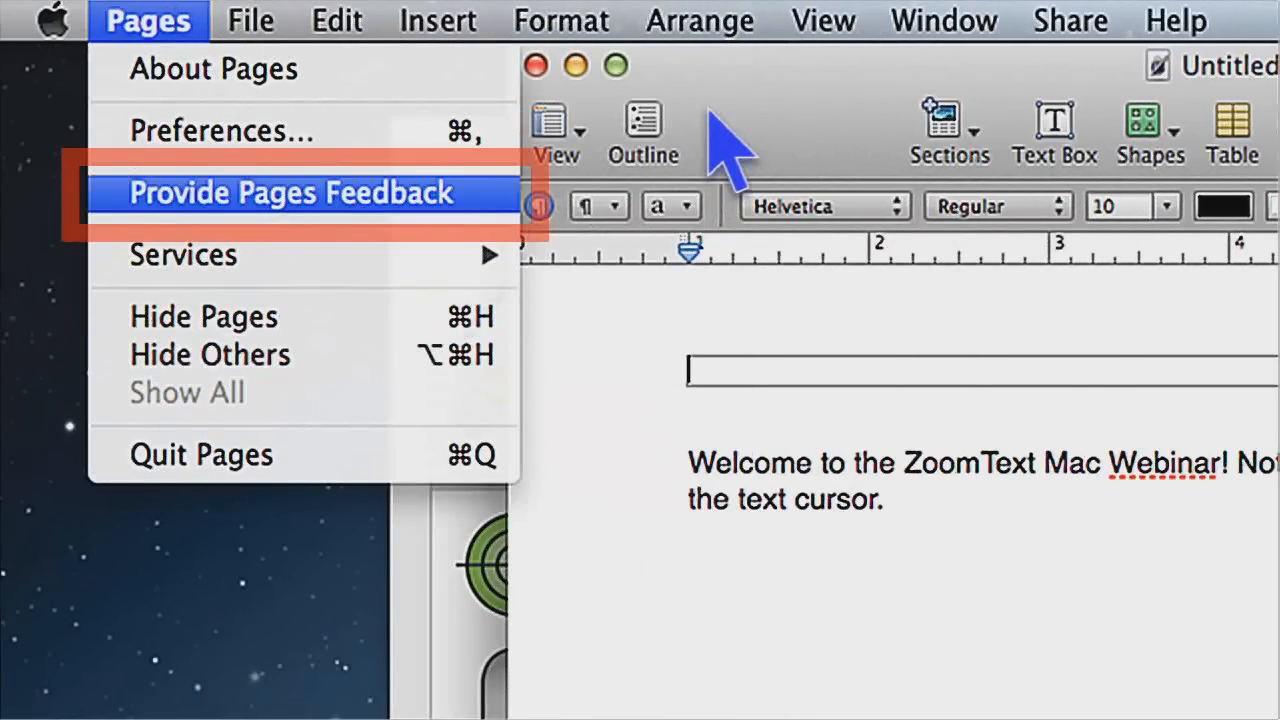
key("Escape")
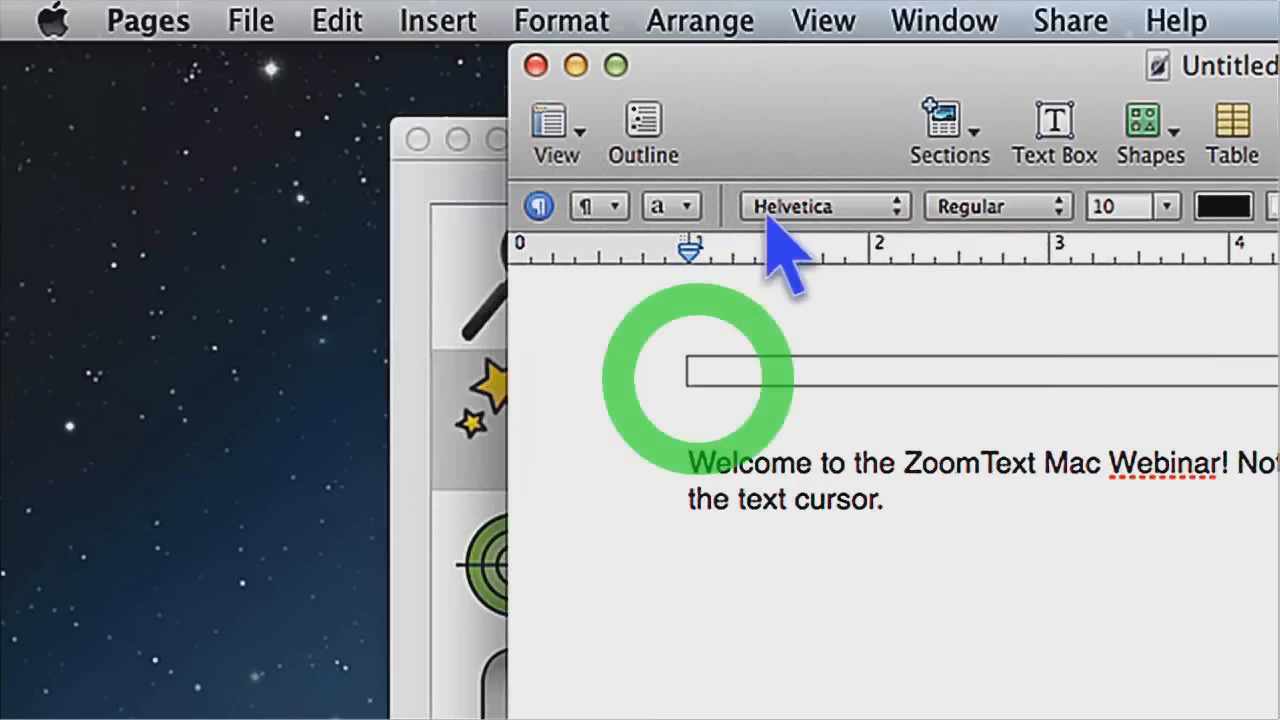
Place the text cursor at the end of the text and examine the focus frame on the user account, clock and battery menus.
left_click(1066, 498)
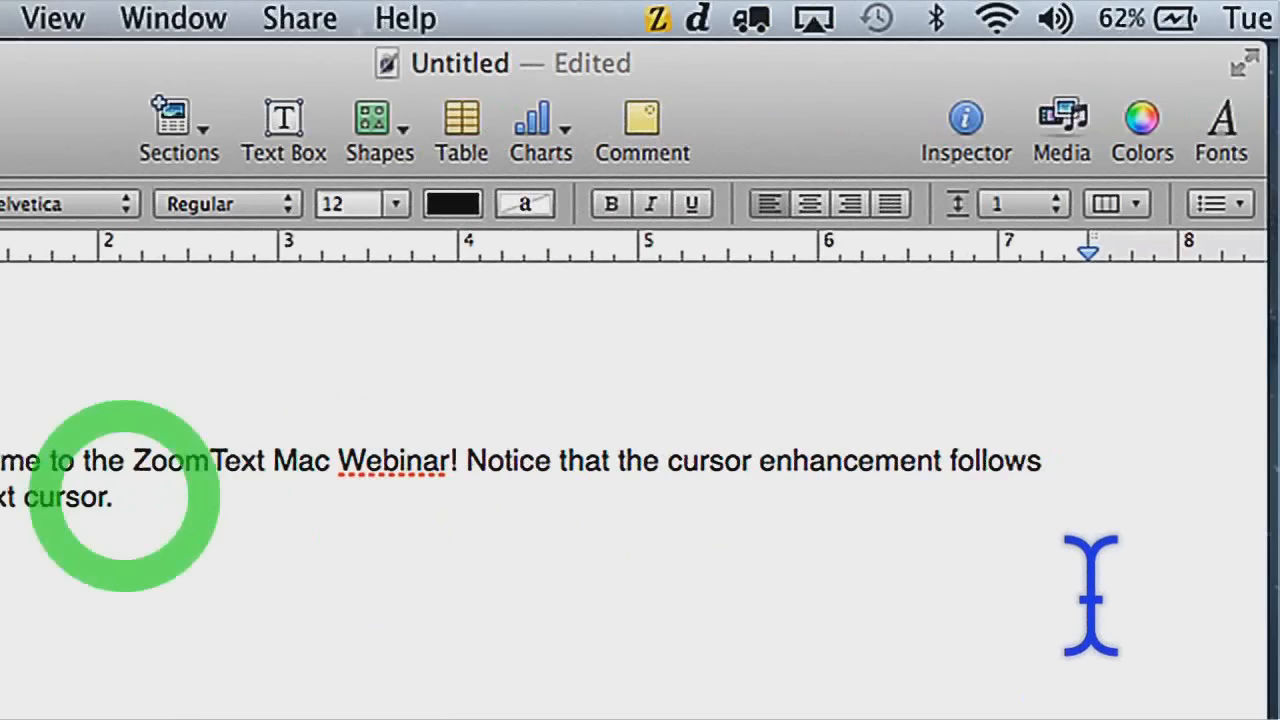
left_click(1100, 25)
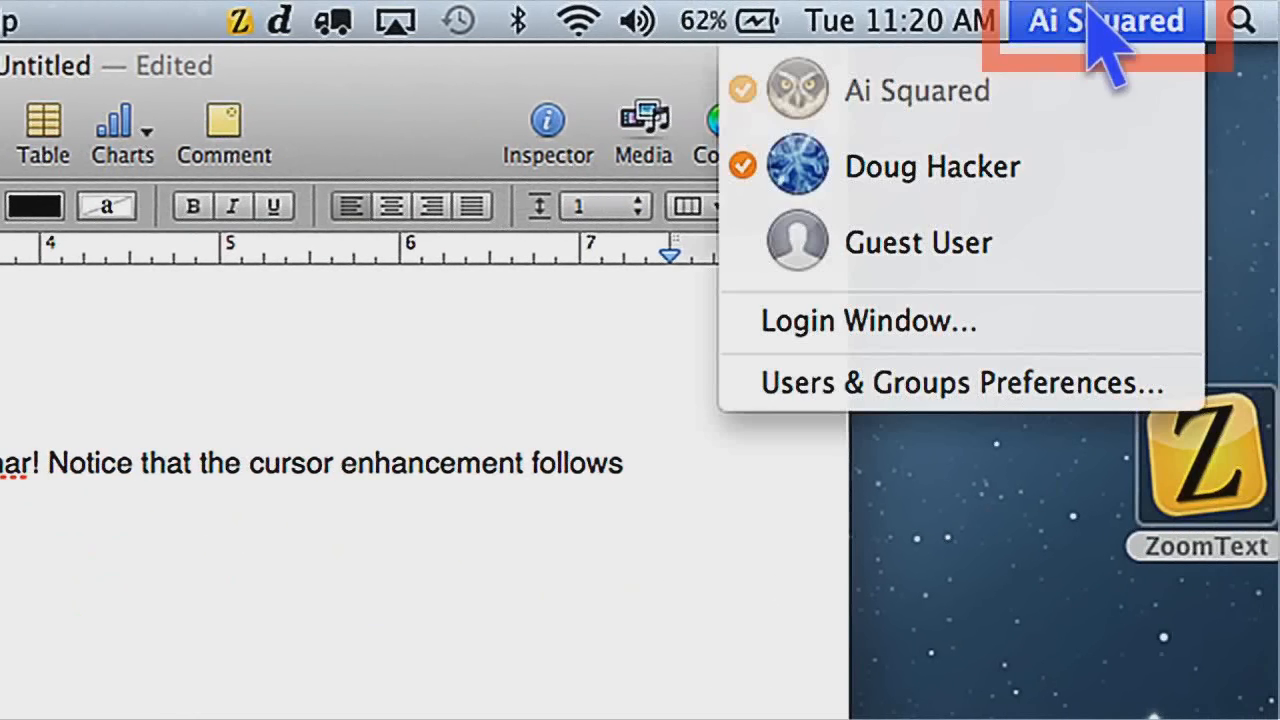
mouse_move(915, 18)
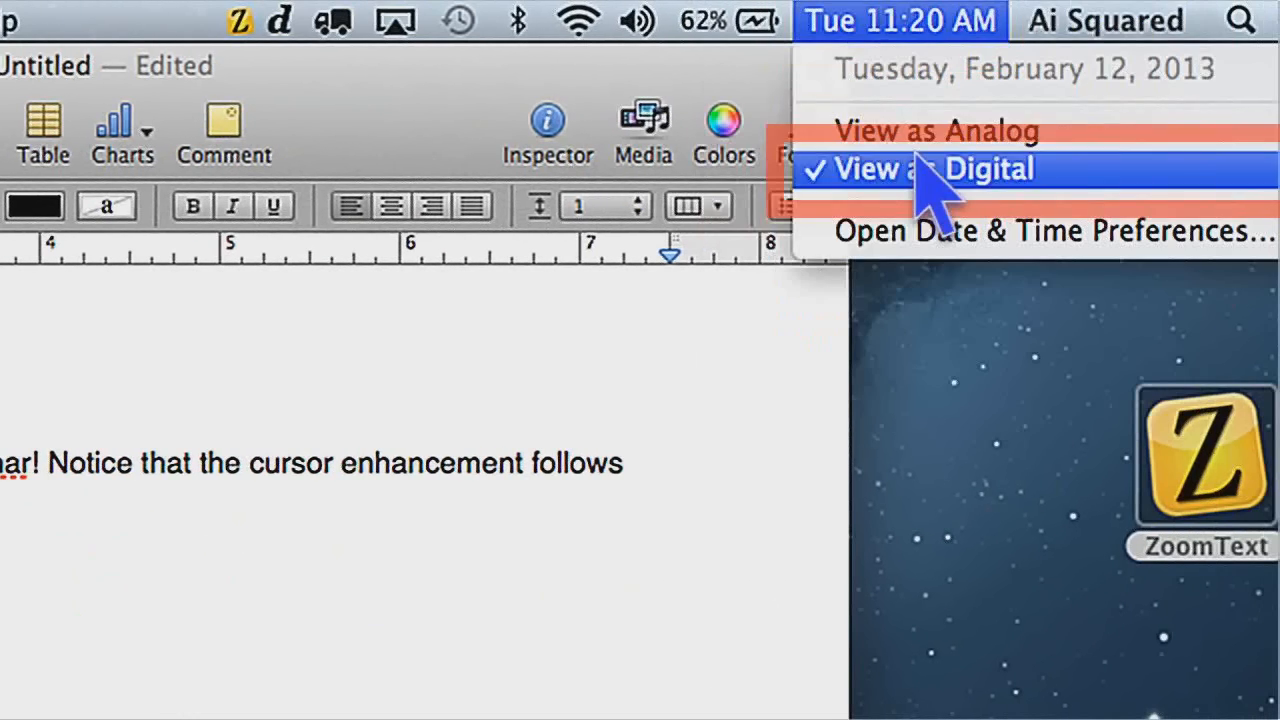
mouse_move(705, 22)
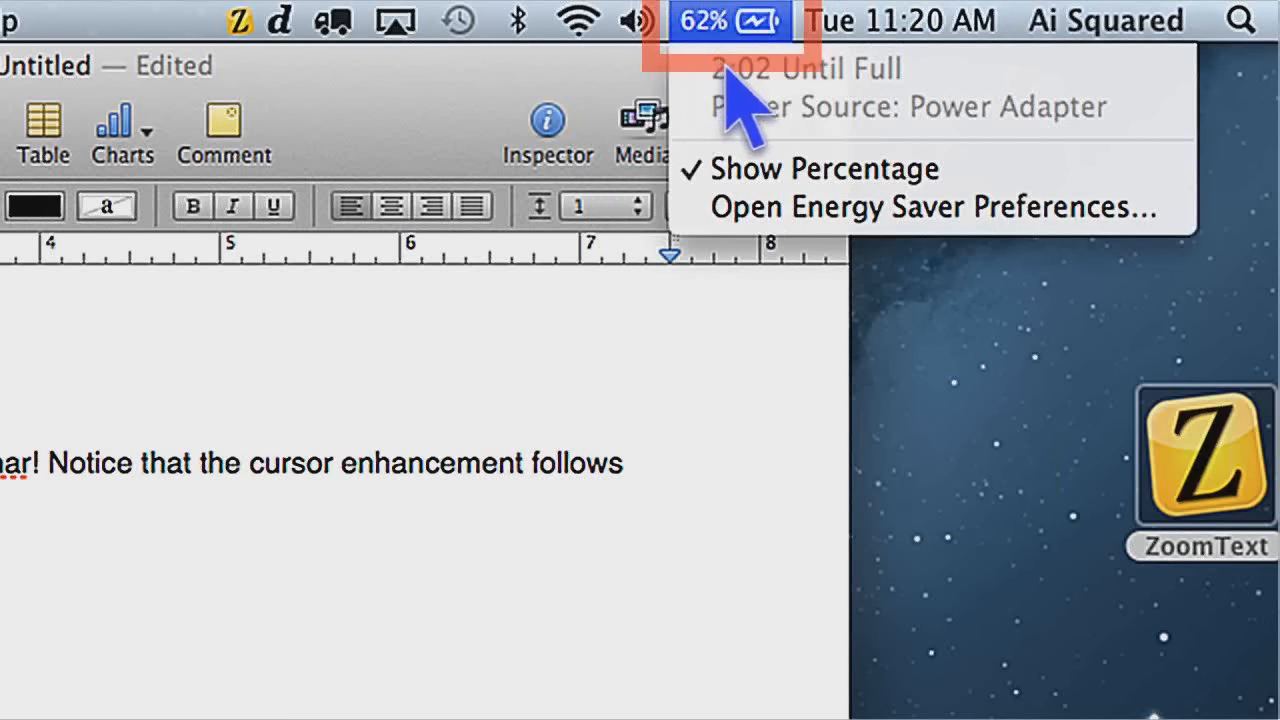
left_click(663, 543)
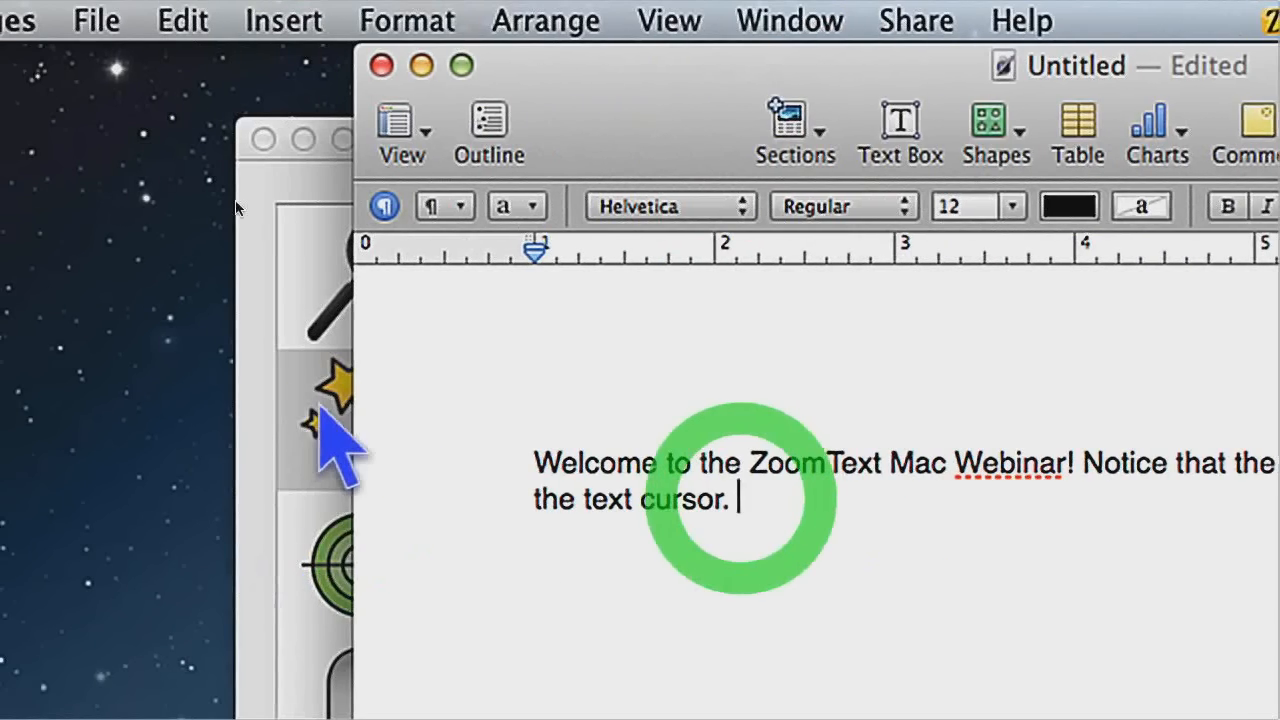
Bring the ZoomText Preferences to the front and quit ZoomText.
left_click(400, 457)
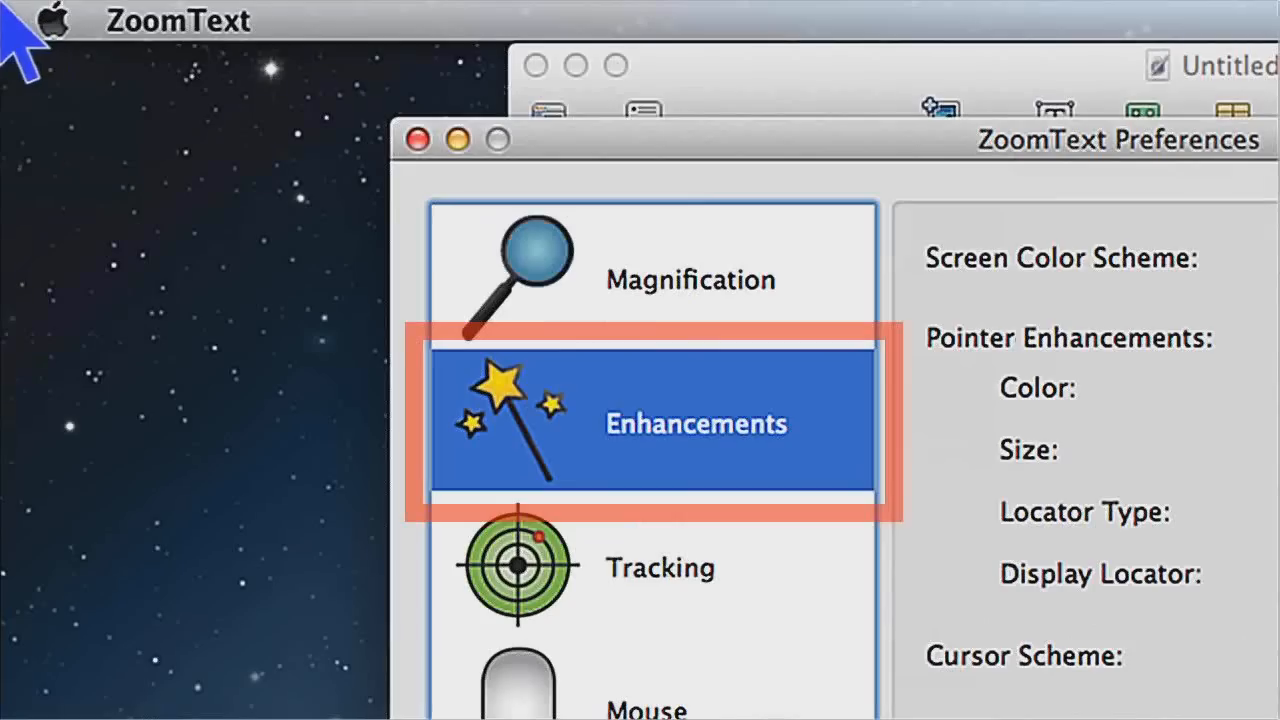
left_click(165, 22)
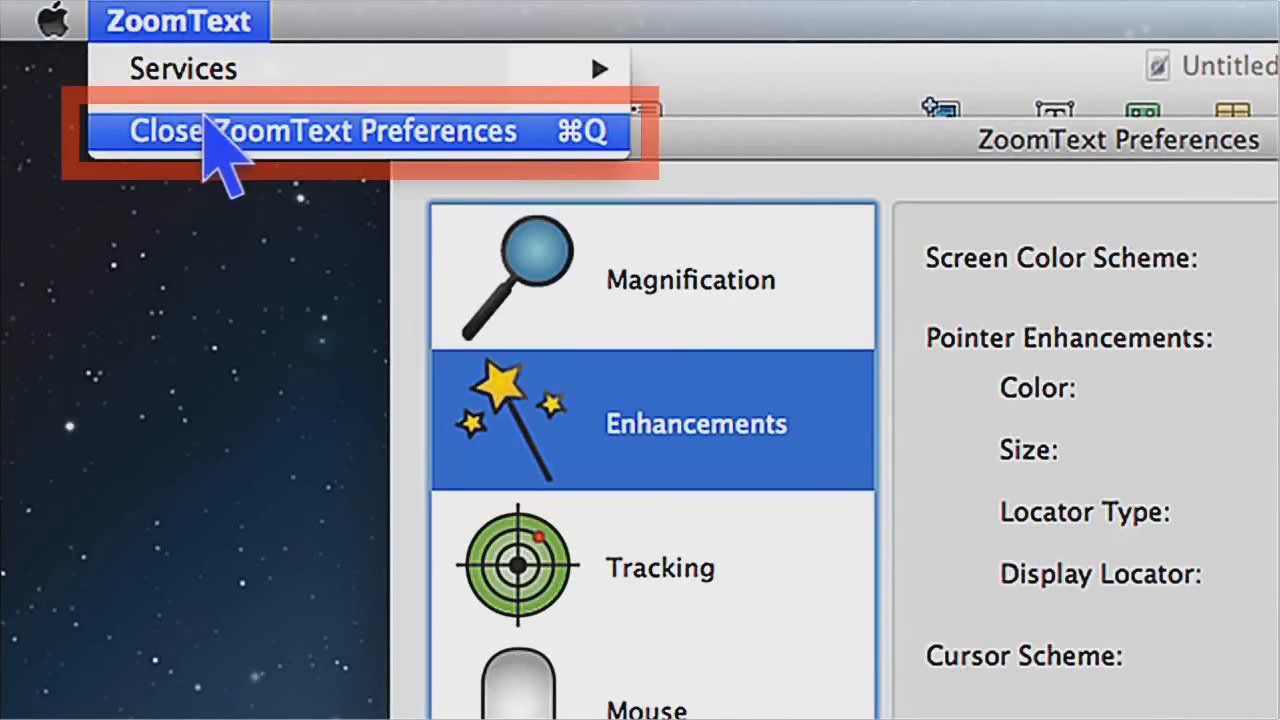
left_click(1054, 338)
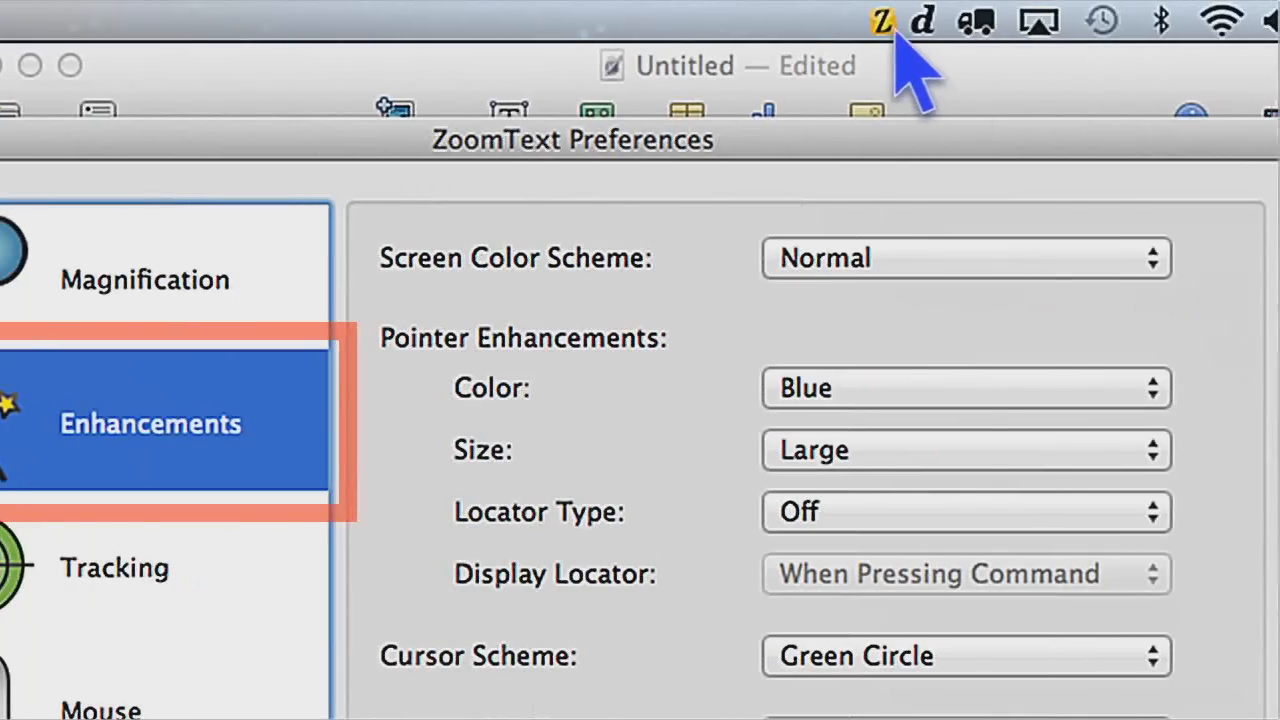
left_click(886, 22)
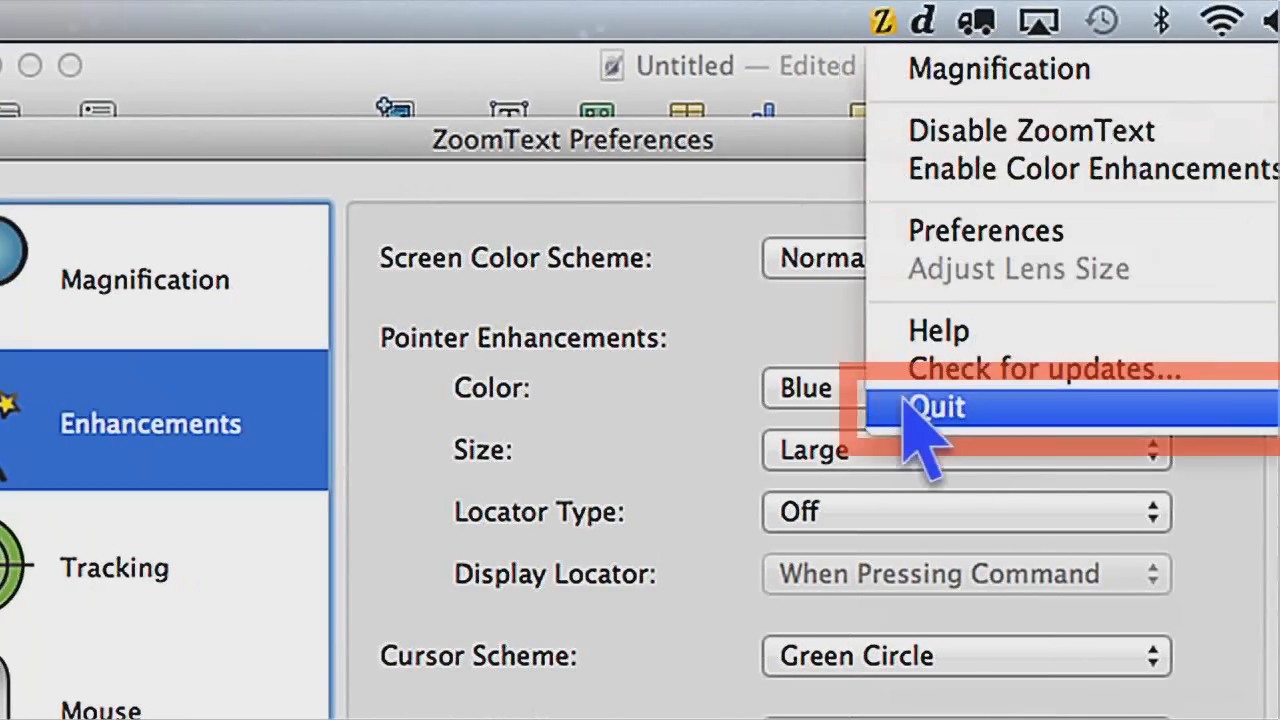
left_click(1000, 403)
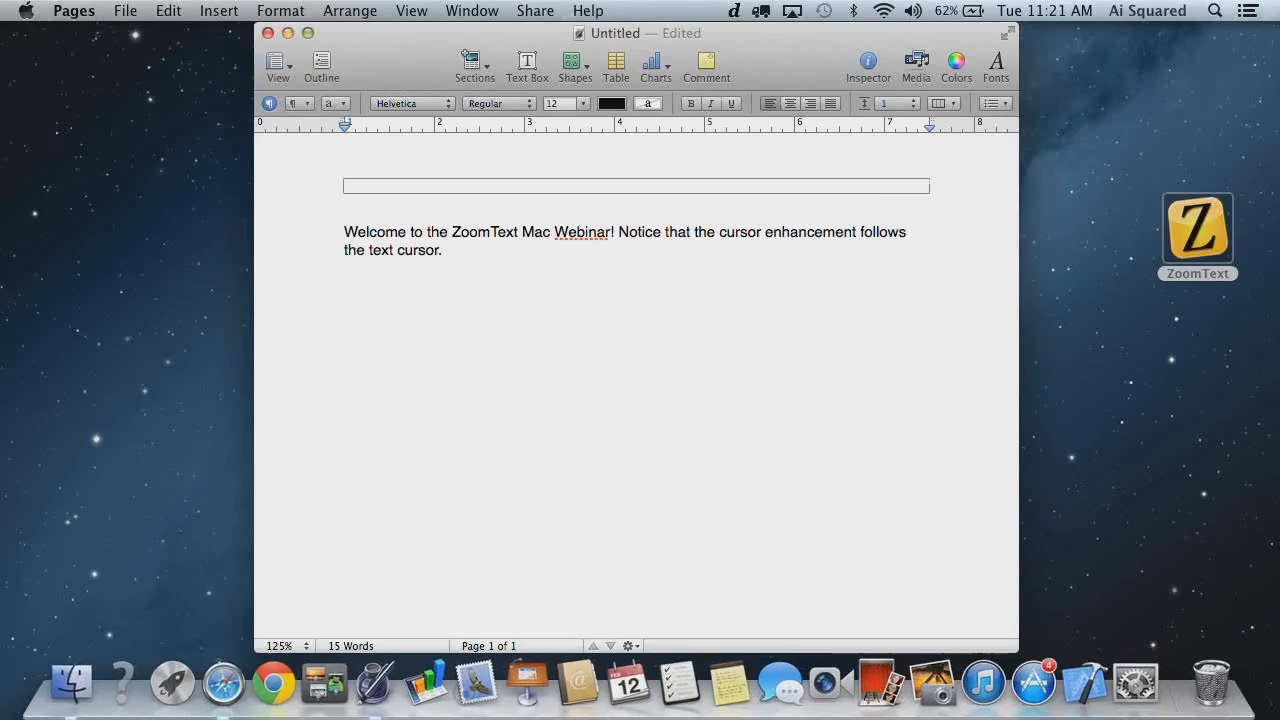
Relaunch ZoomText from the desktop and restore the default preferences while viewing the Enhancements settings.
double_click(1197, 228)
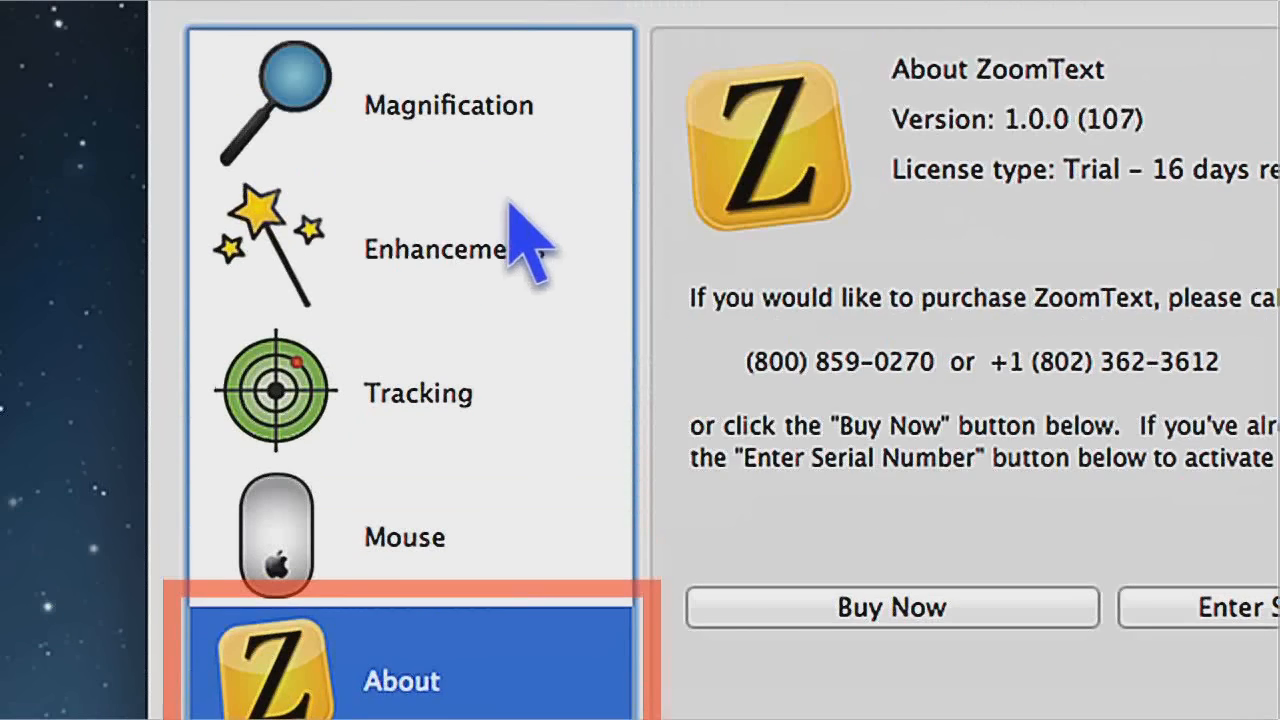
left_click(512, 240)
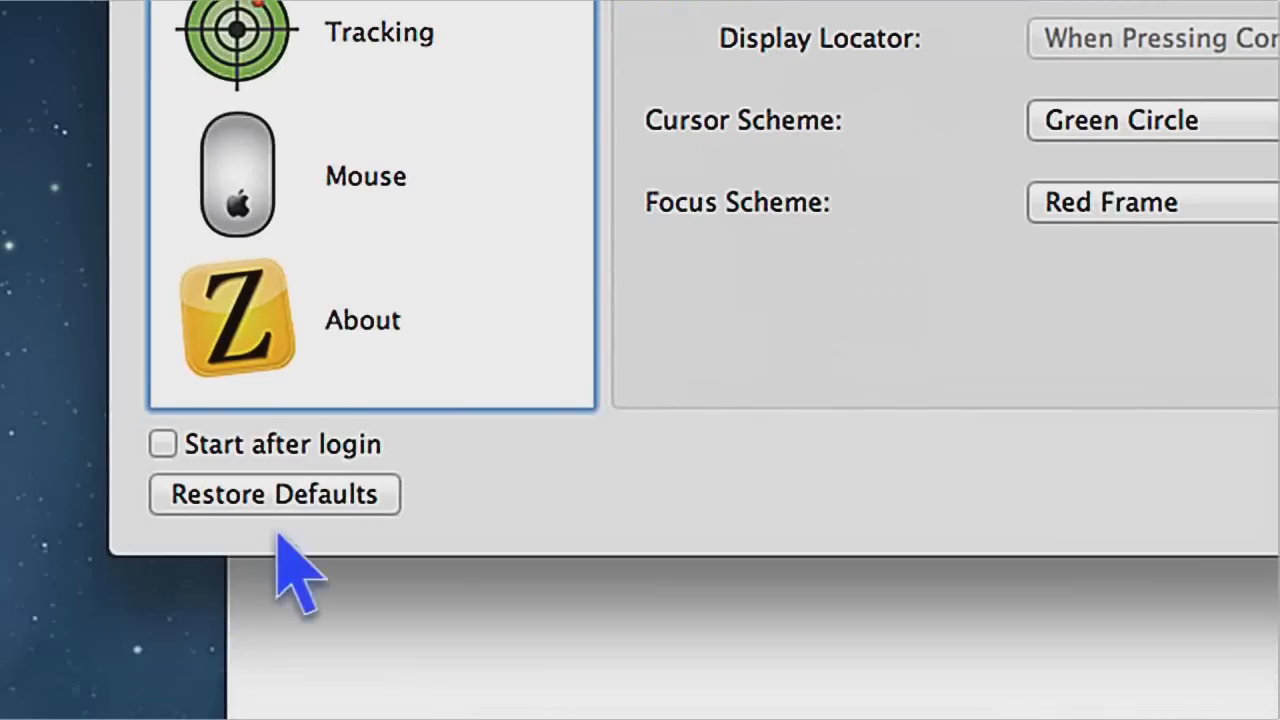
left_click(333, 491)
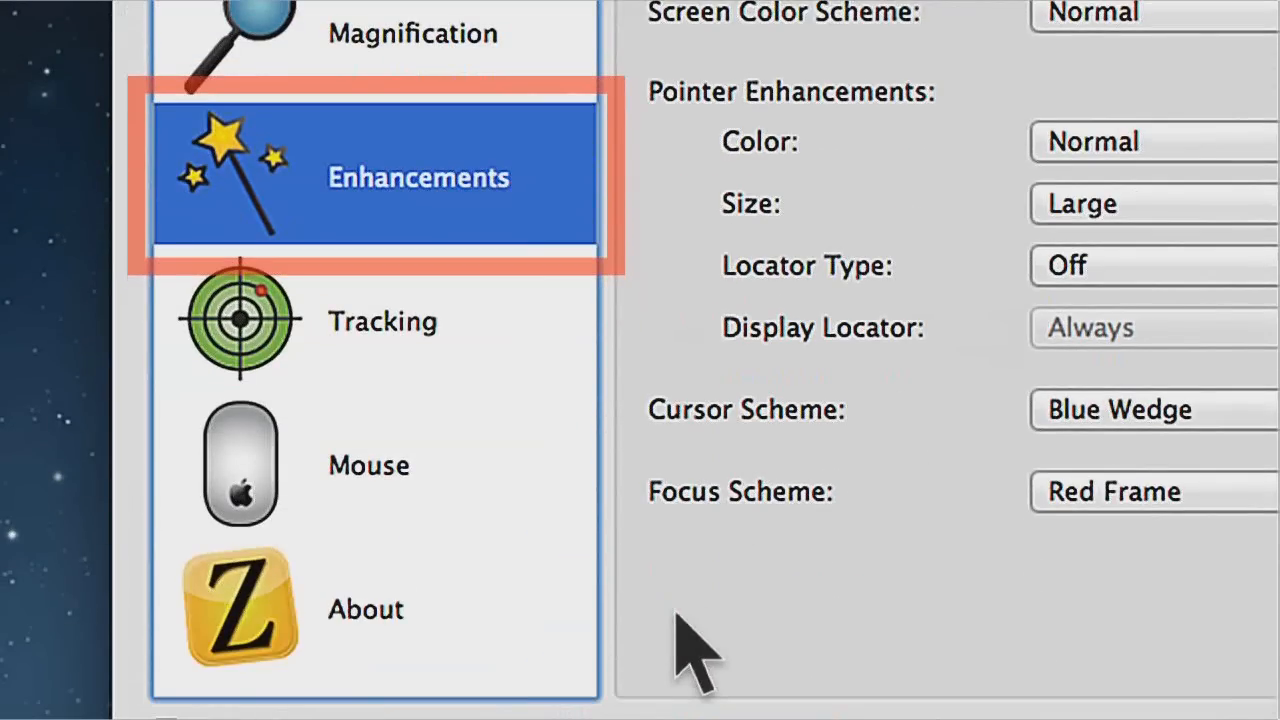
In the Tracking preferences, keep the Mouse Pointer and Text Cursor always centered in view.
left_click(395, 337)
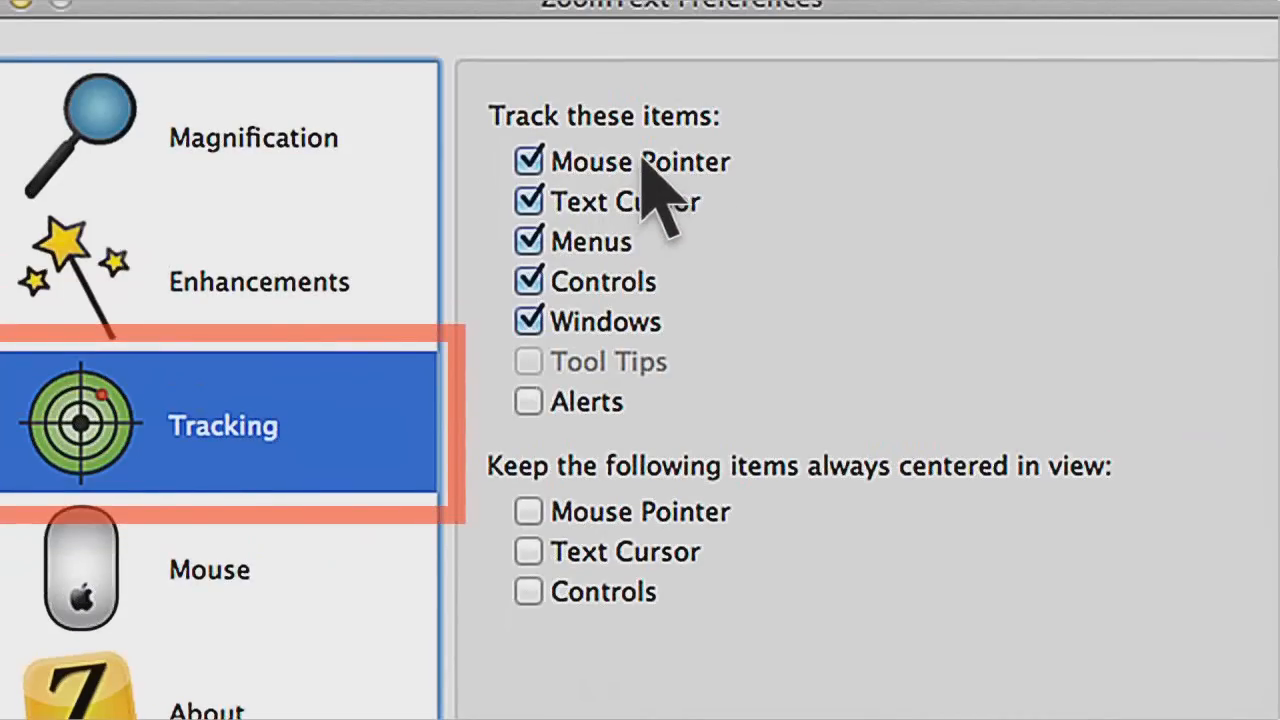
left_click(643, 161)
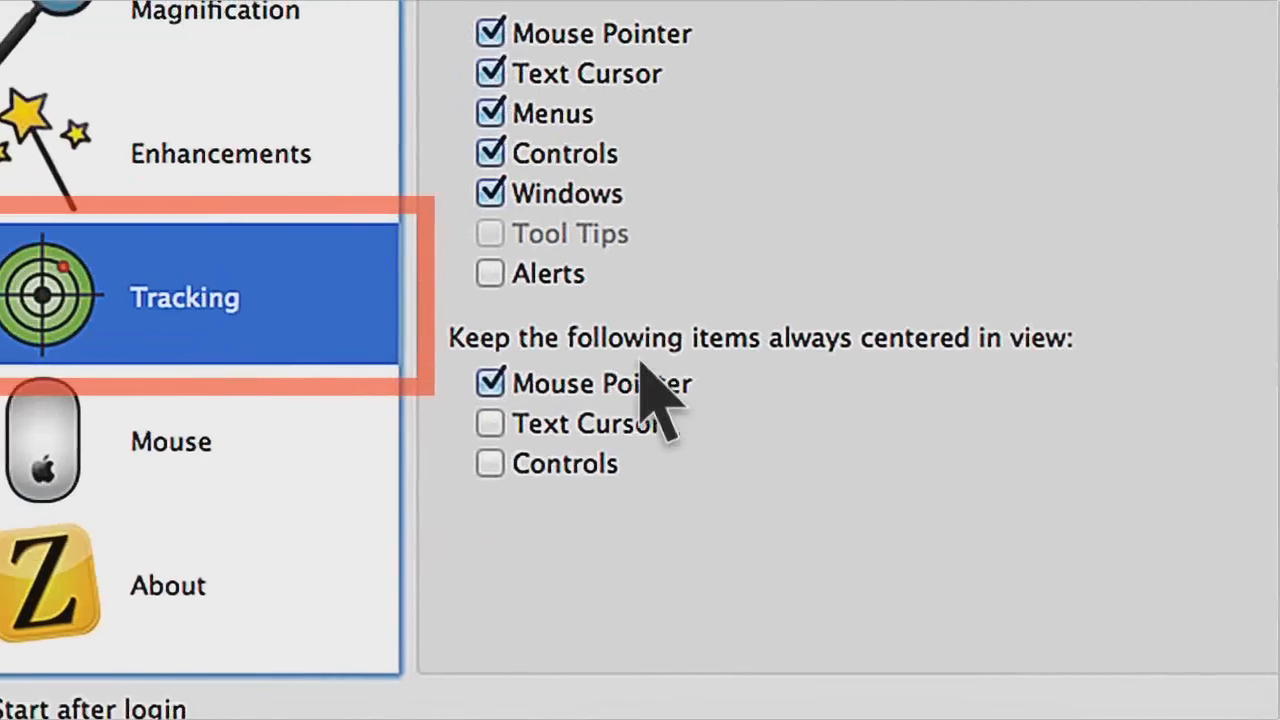
left_click(640, 366)
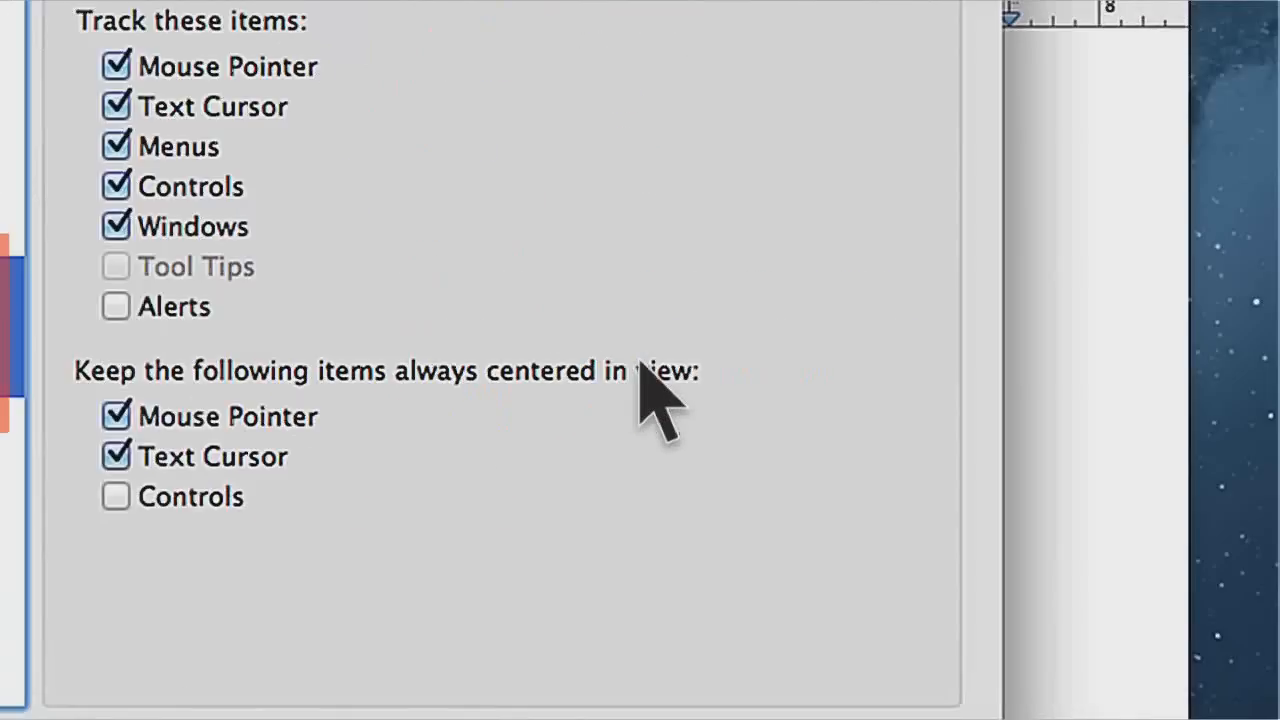
Add the sentence "This is what centered tracking looks like." at the end of the text in the Pages document.
left_click(655, 360)
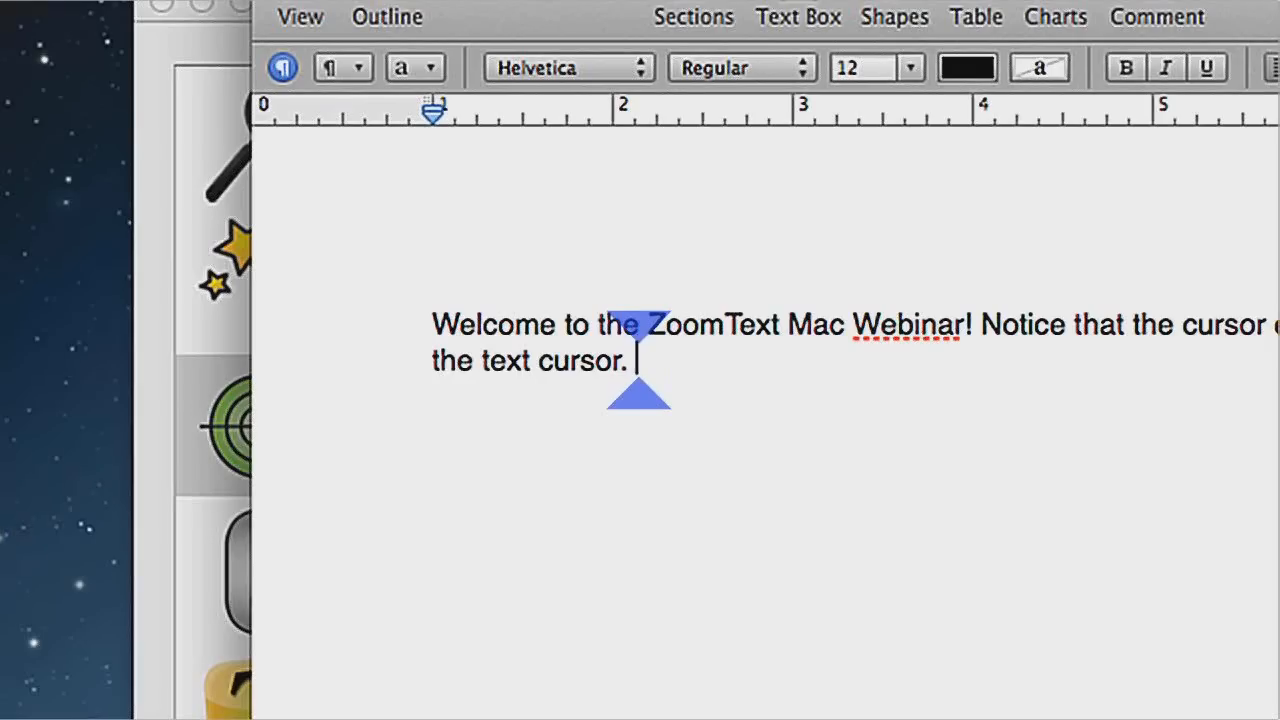
type("This is what c")
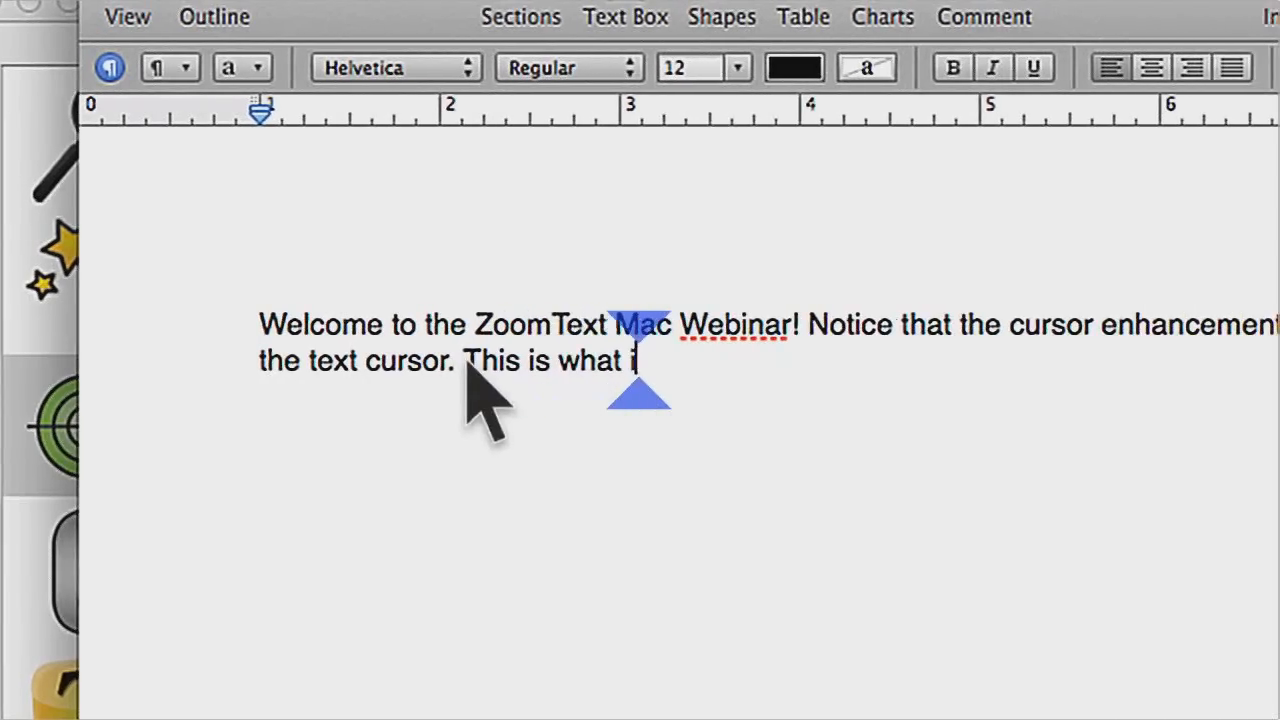
type("entered tracking looks li")
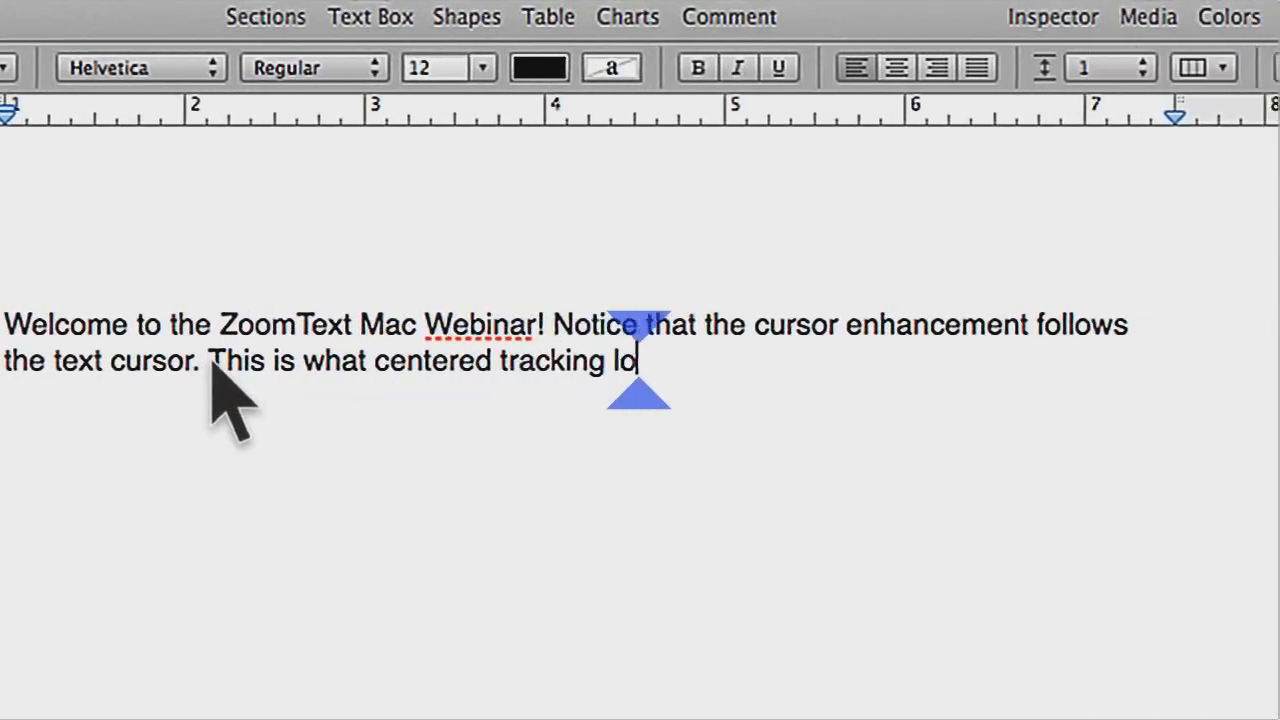
type("ke.")
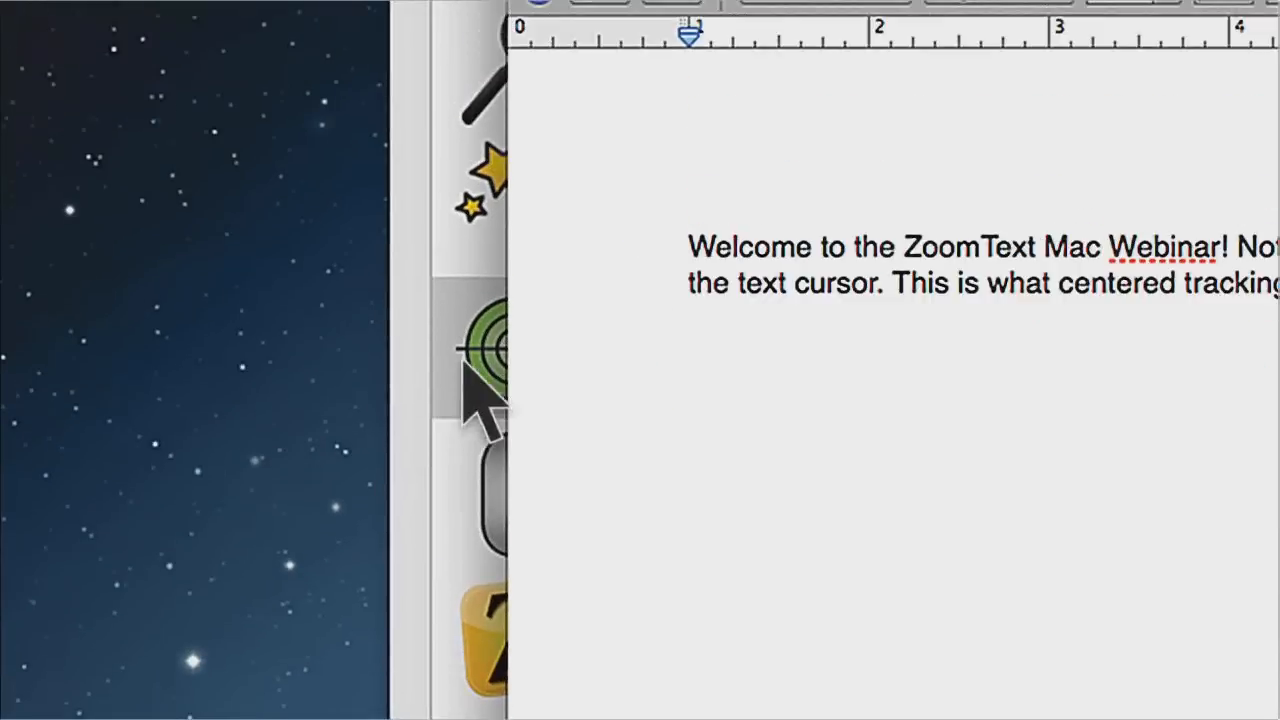
In the ZoomText Tracking preferences, stop keeping the Mouse Pointer, Text Cursor and Controls always centered in view.
left_click(468, 368)
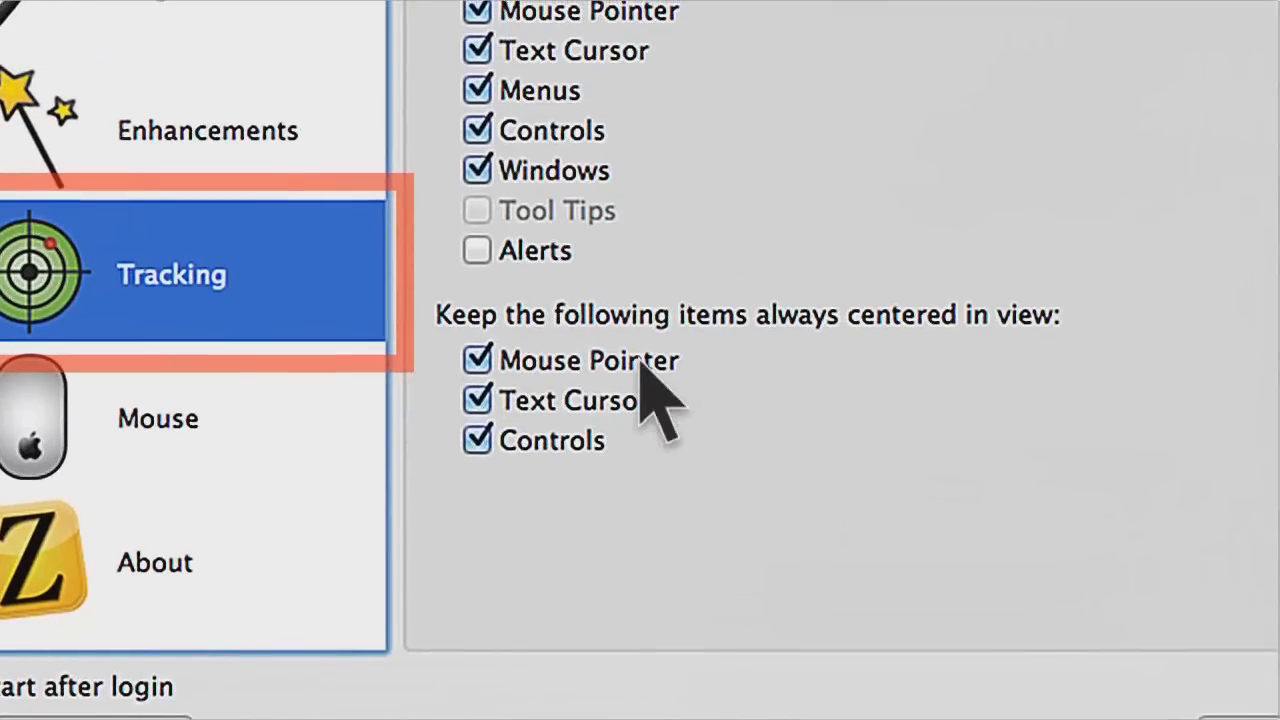
left_click(604, 408)
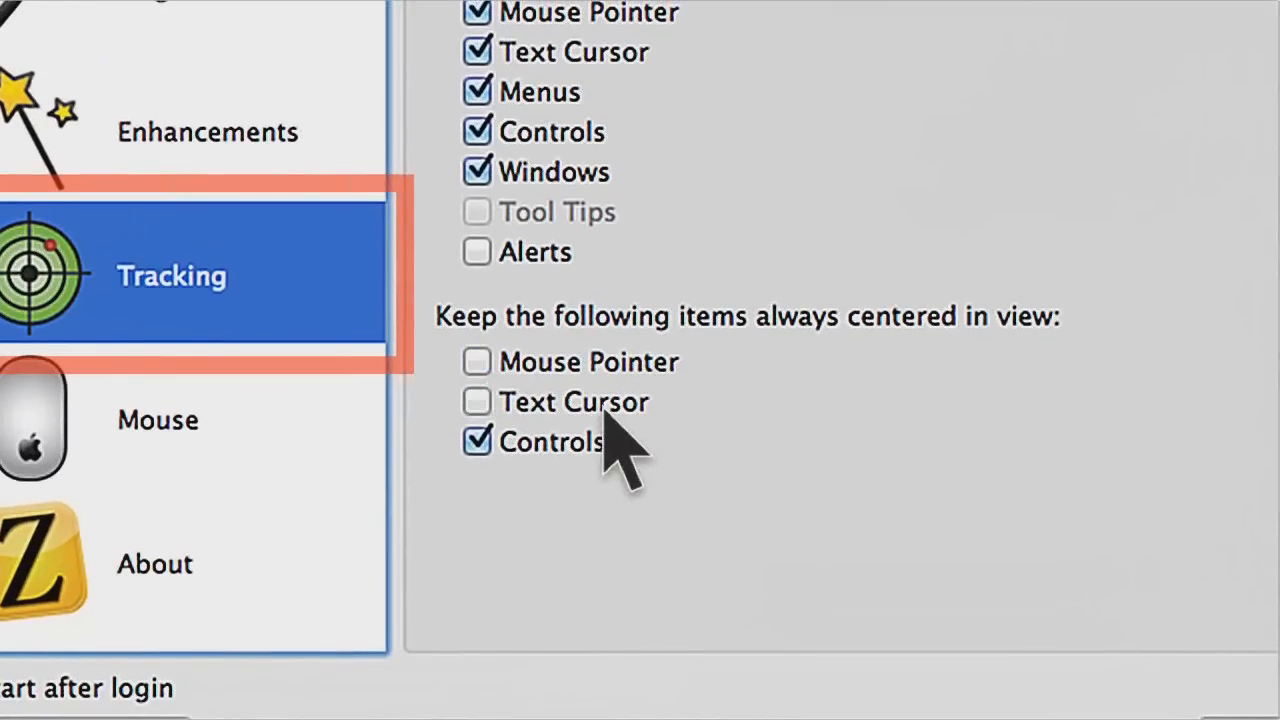
left_click(572, 442)
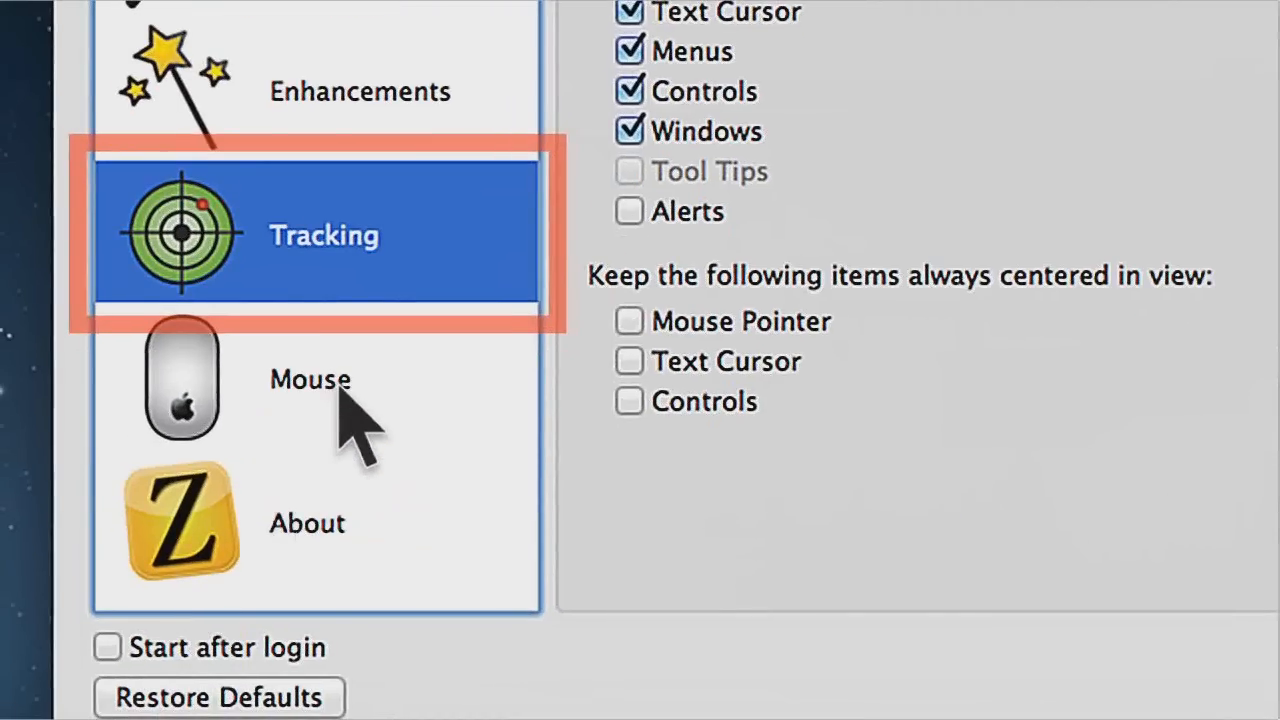
In the Mouse preferences, turn off bringing the pointer over the active control and enable bringing it into the center of view.
left_click(340, 386)
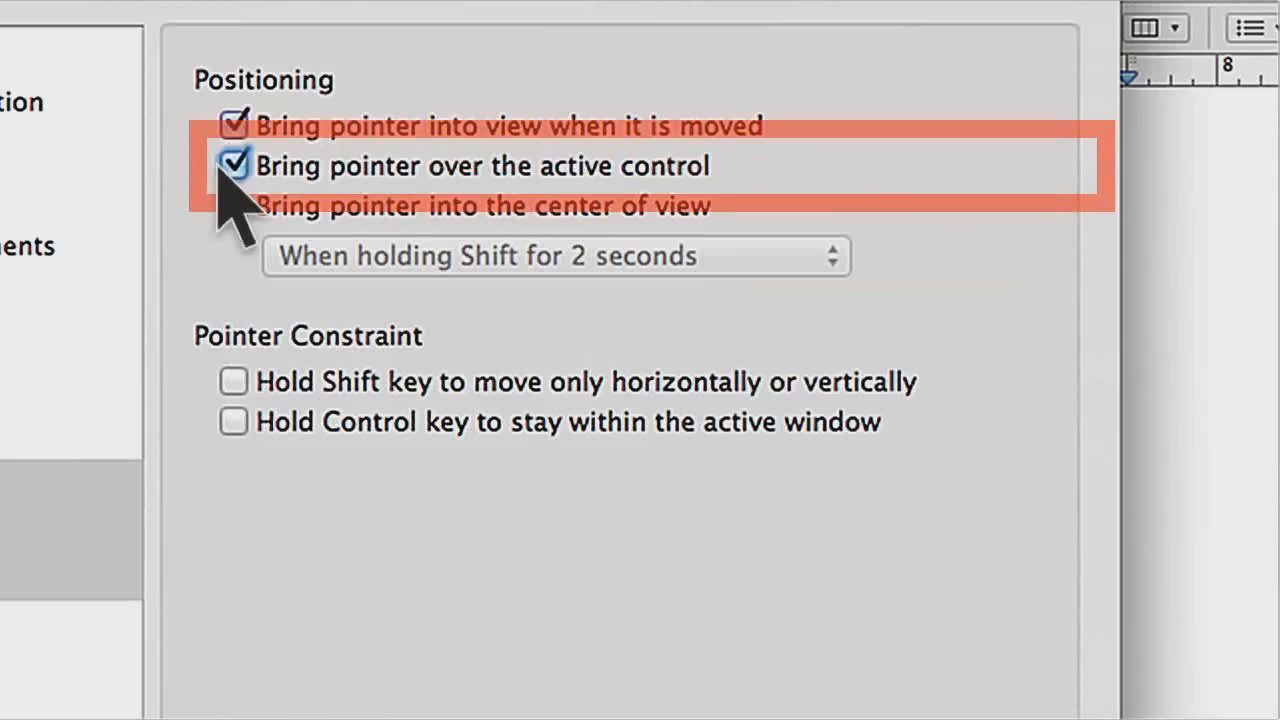
left_click(233, 206)
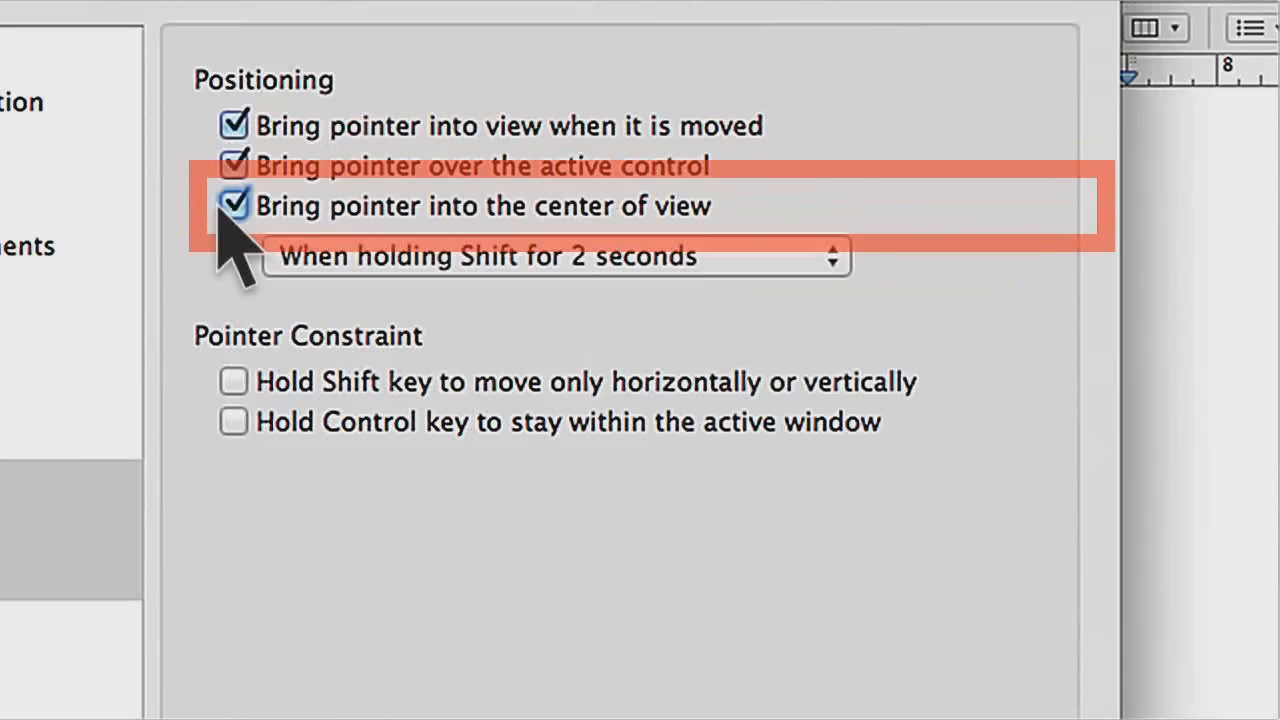
left_click(233, 206)
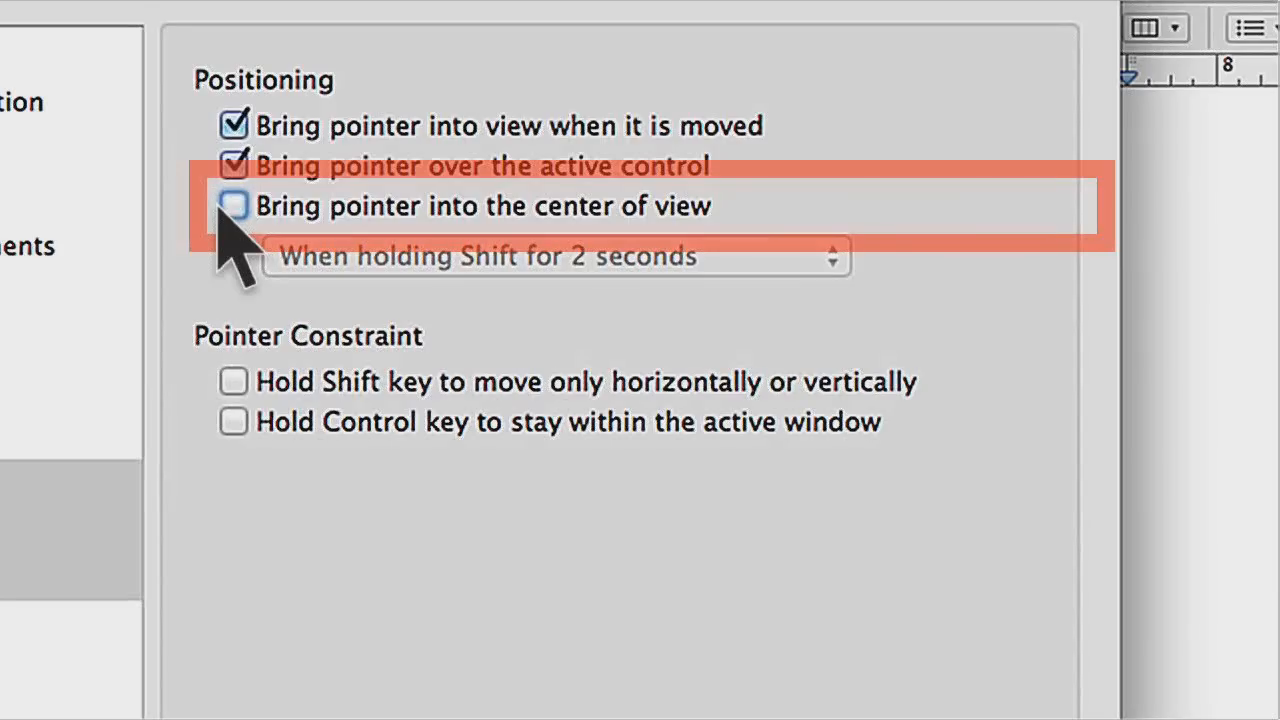
left_click(236, 167)
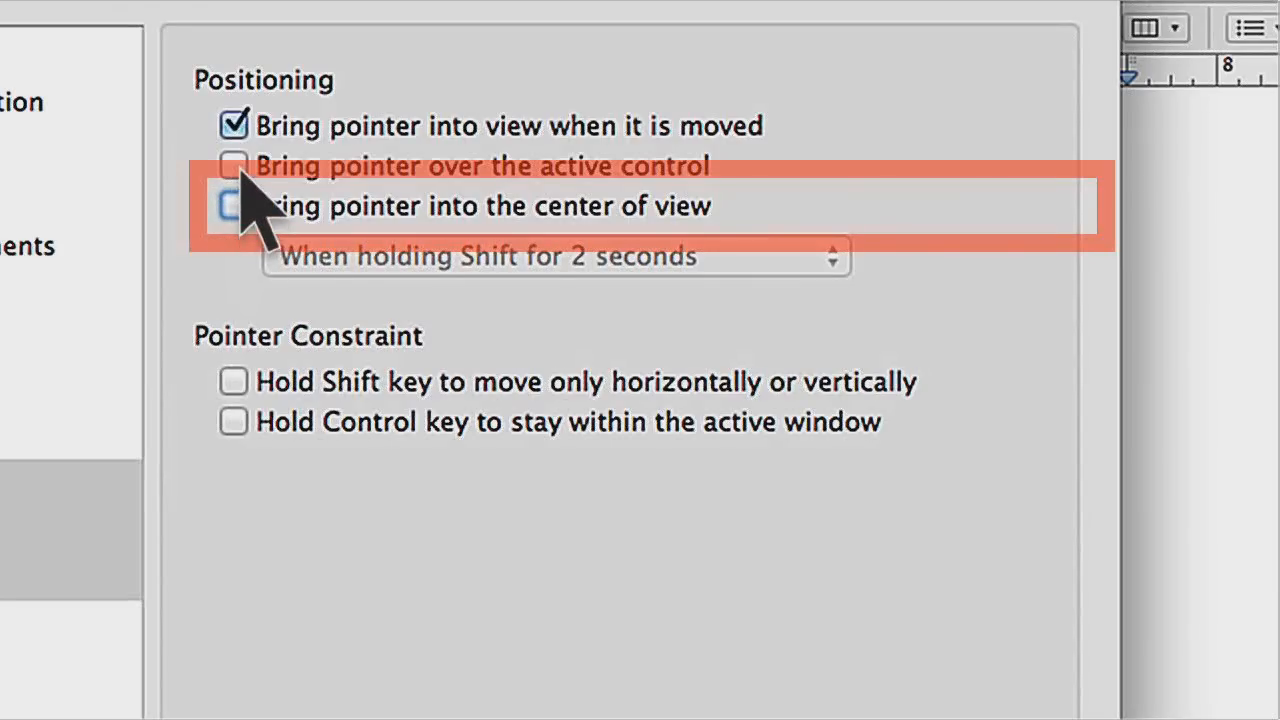
left_click(323, 206)
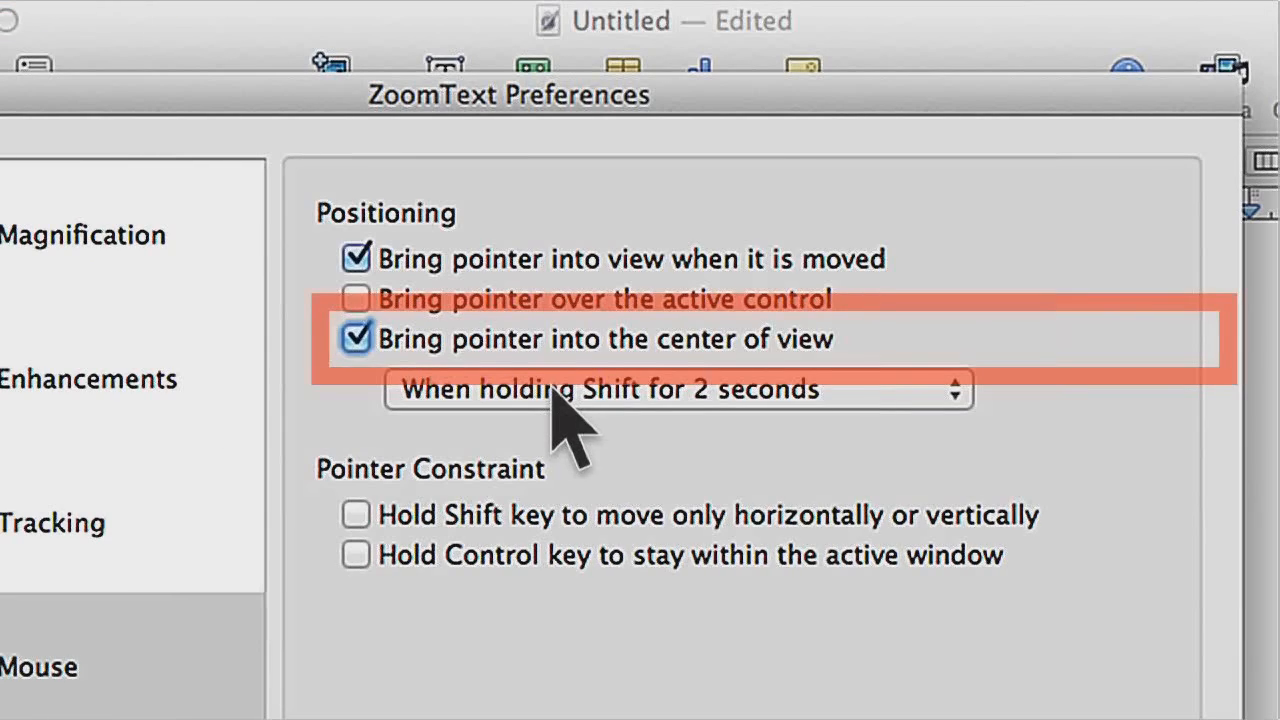
Review the key-hold options for centering the pointer and keep "When holding Shift for 2 seconds".
left_click(42, 152)
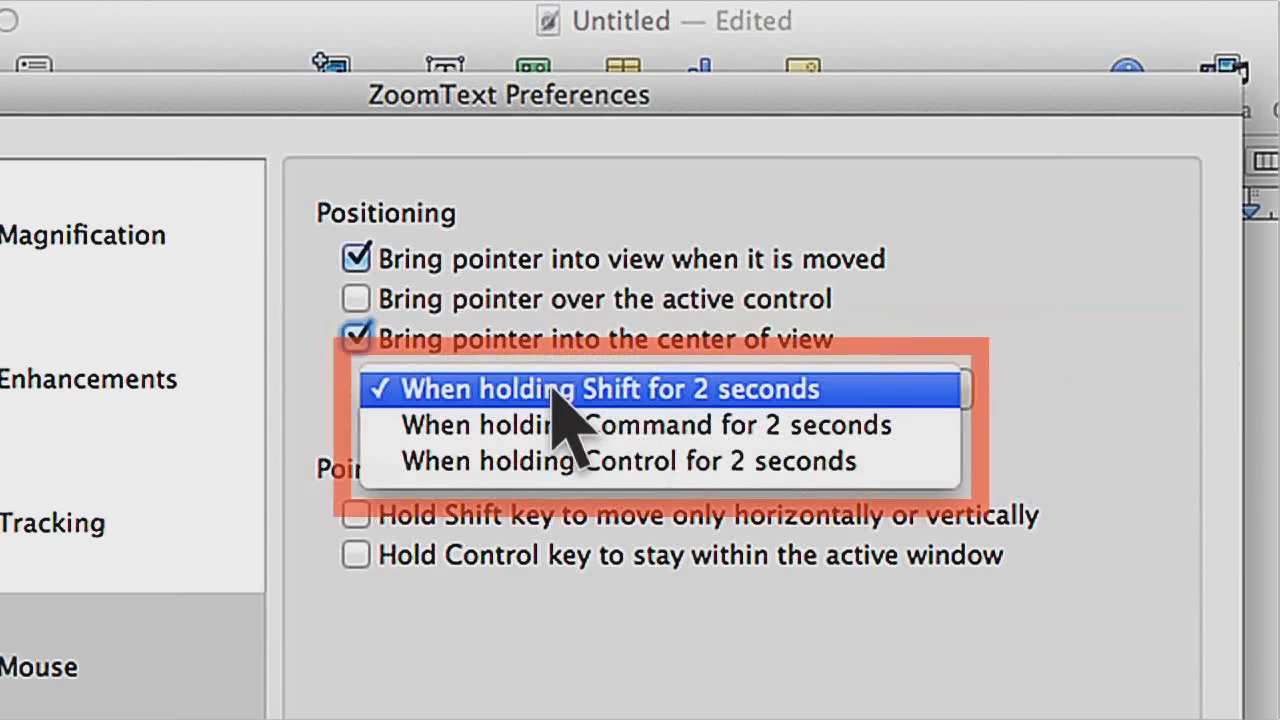
left_click(556, 392)
left_click(572, 393)
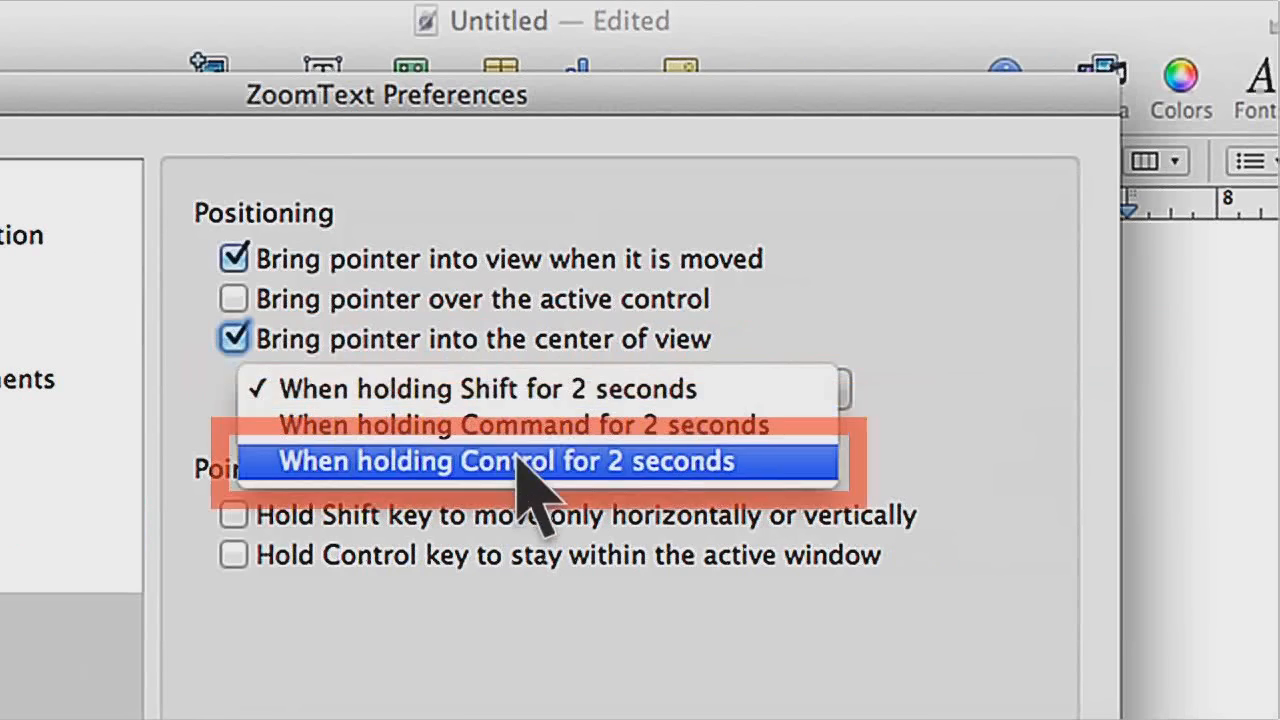
left_click(540, 388)
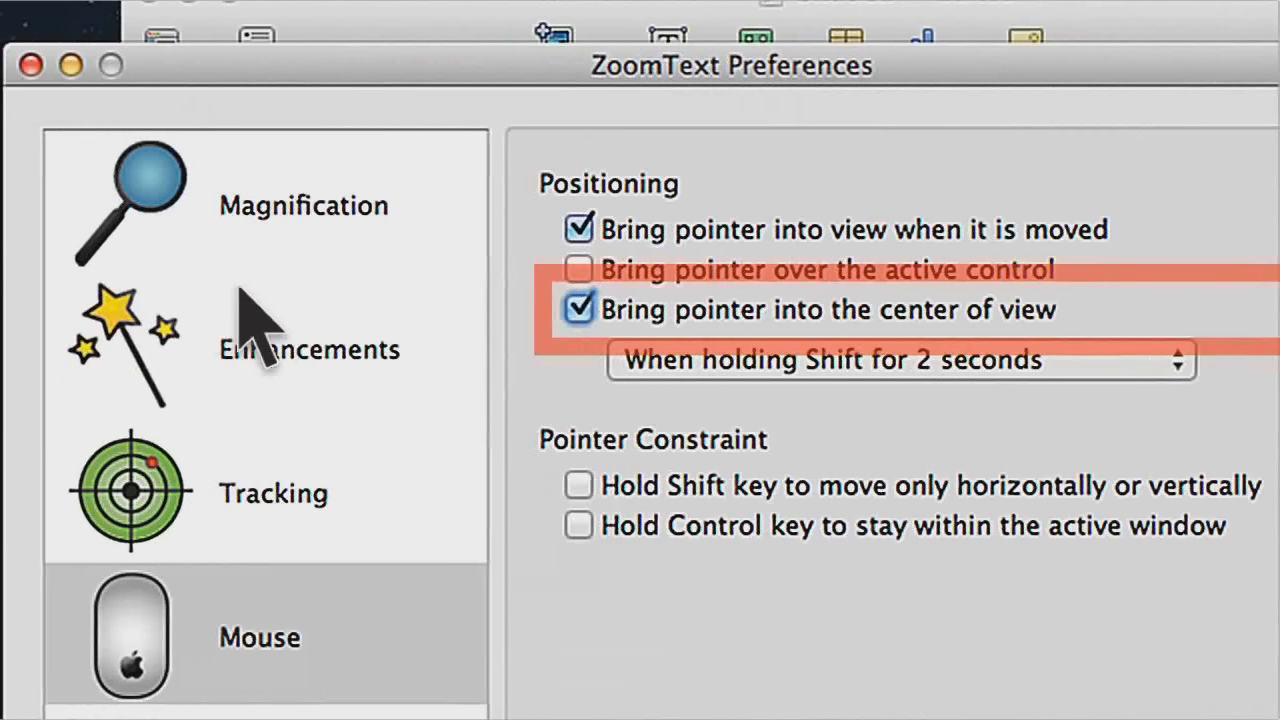
Set the pointer size to Normal in the Enhancements preferences and return to the Mouse preferences.
left_click(306, 352)
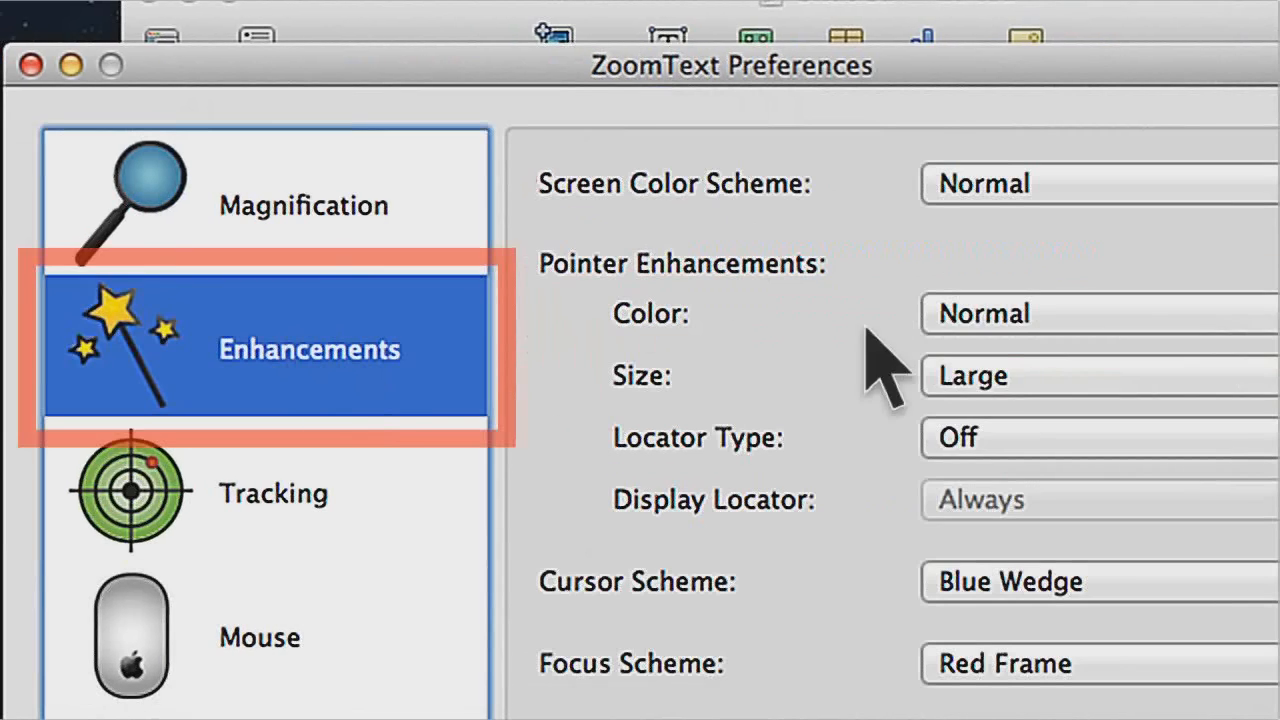
left_click(970, 314)
left_click(975, 308)
left_click(1090, 368)
left_click(1090, 338)
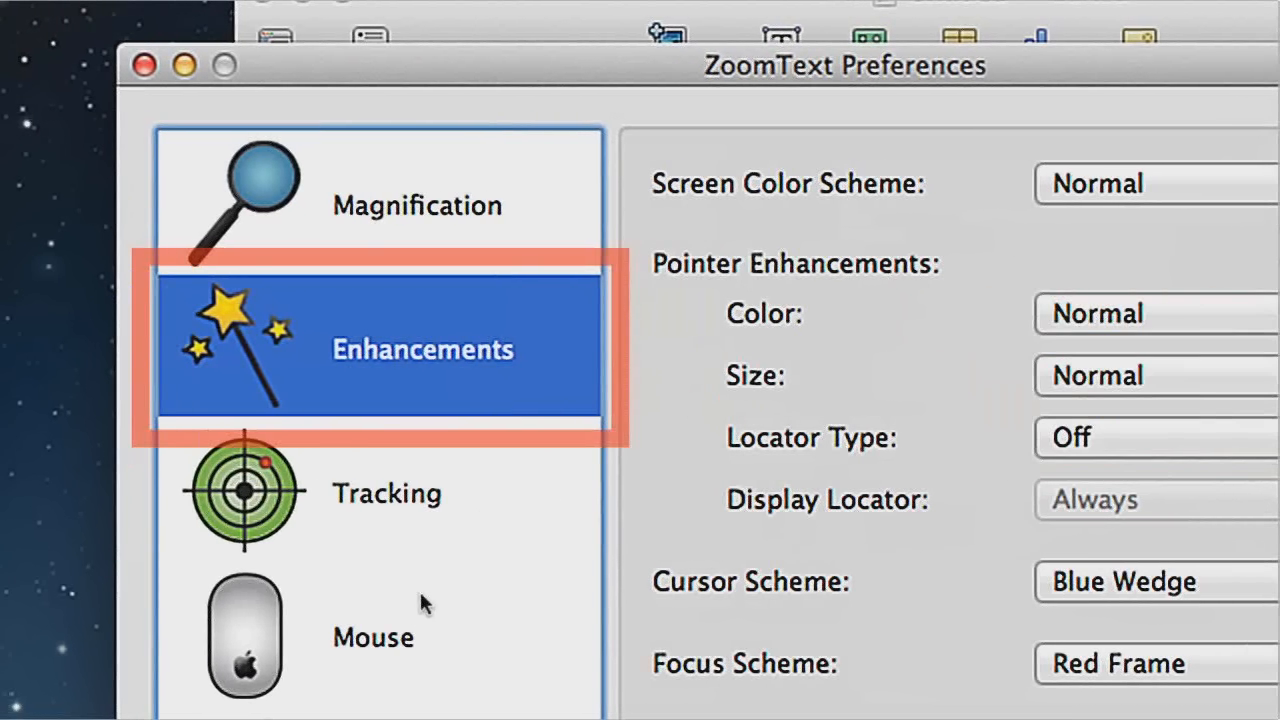
left_click(403, 645)
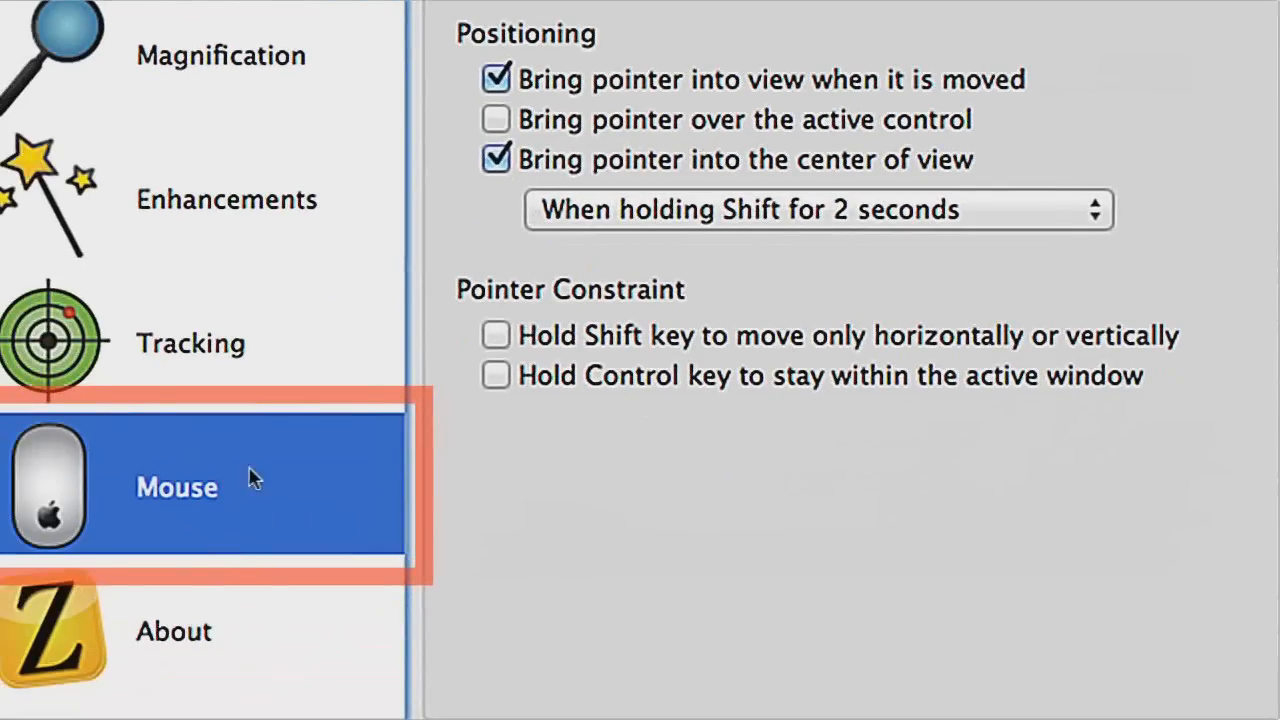
Set the pointer size to Large in the Enhancements preferences.
left_click(249, 200)
left_click(908, 226)
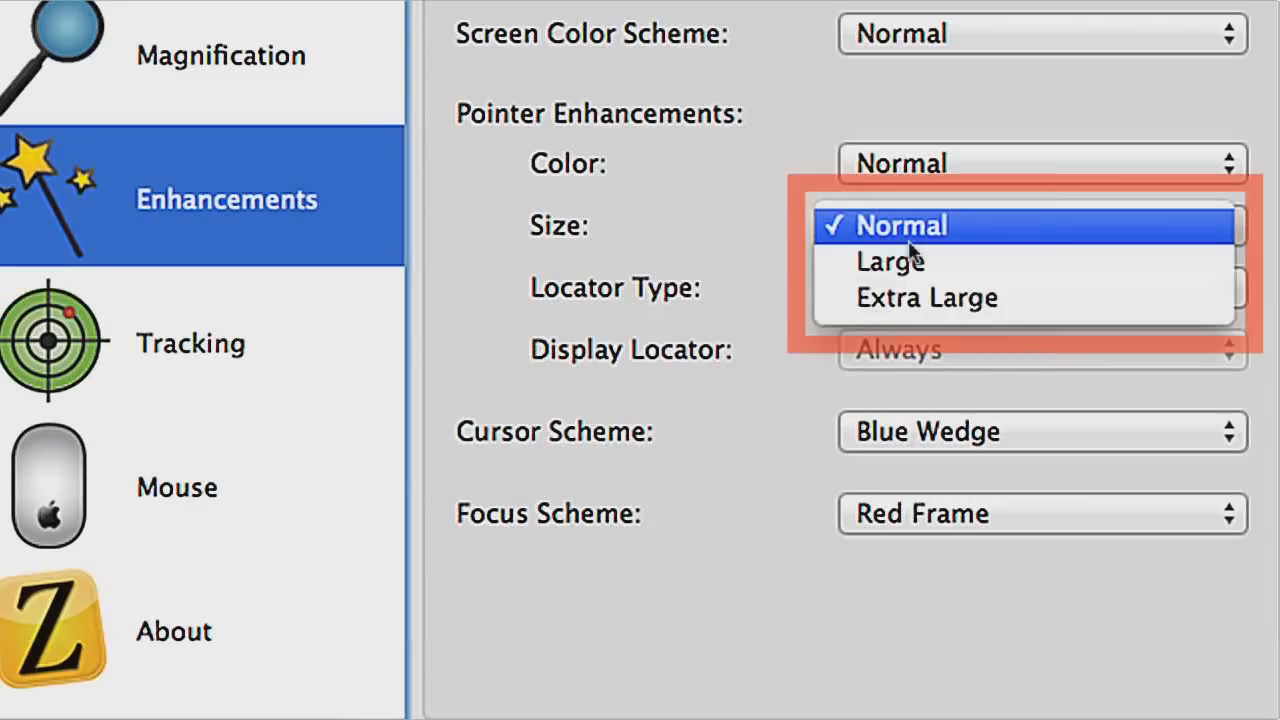
left_click(908, 252)
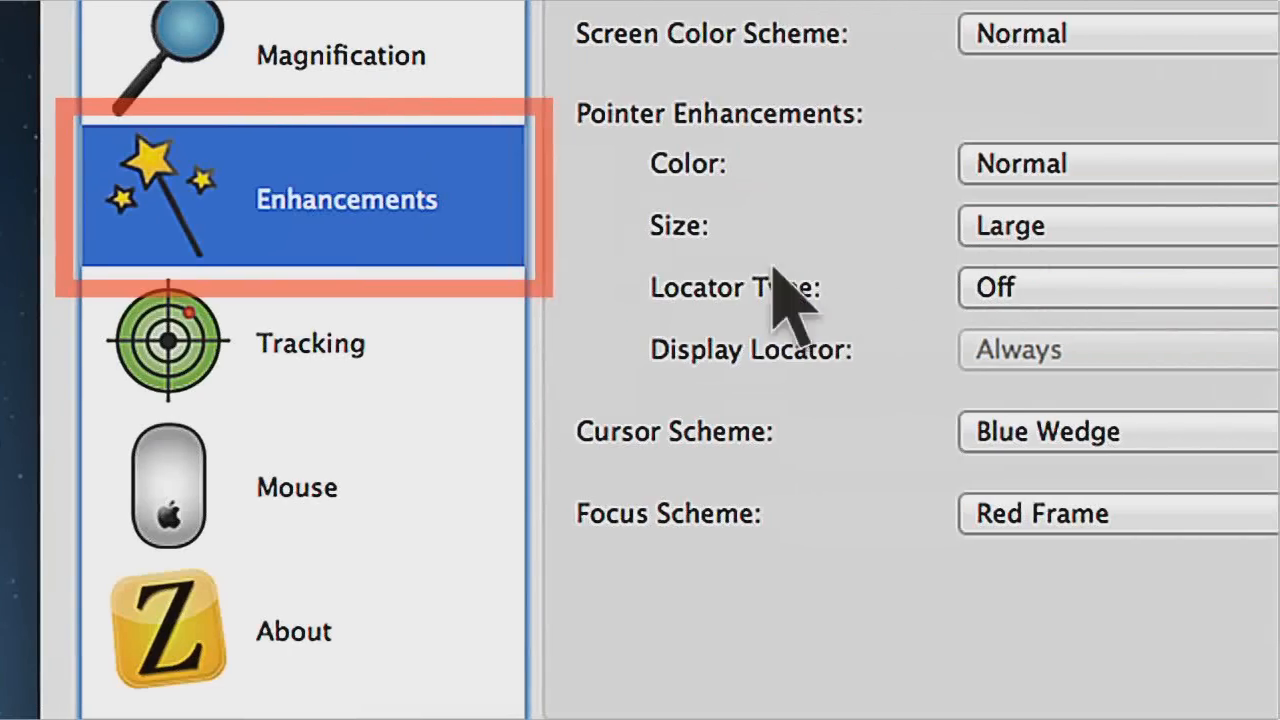
In the Mouse preferences, try the Shift-key constraint for moving only horizontally or vertically and turn it off.
left_click(497, 503)
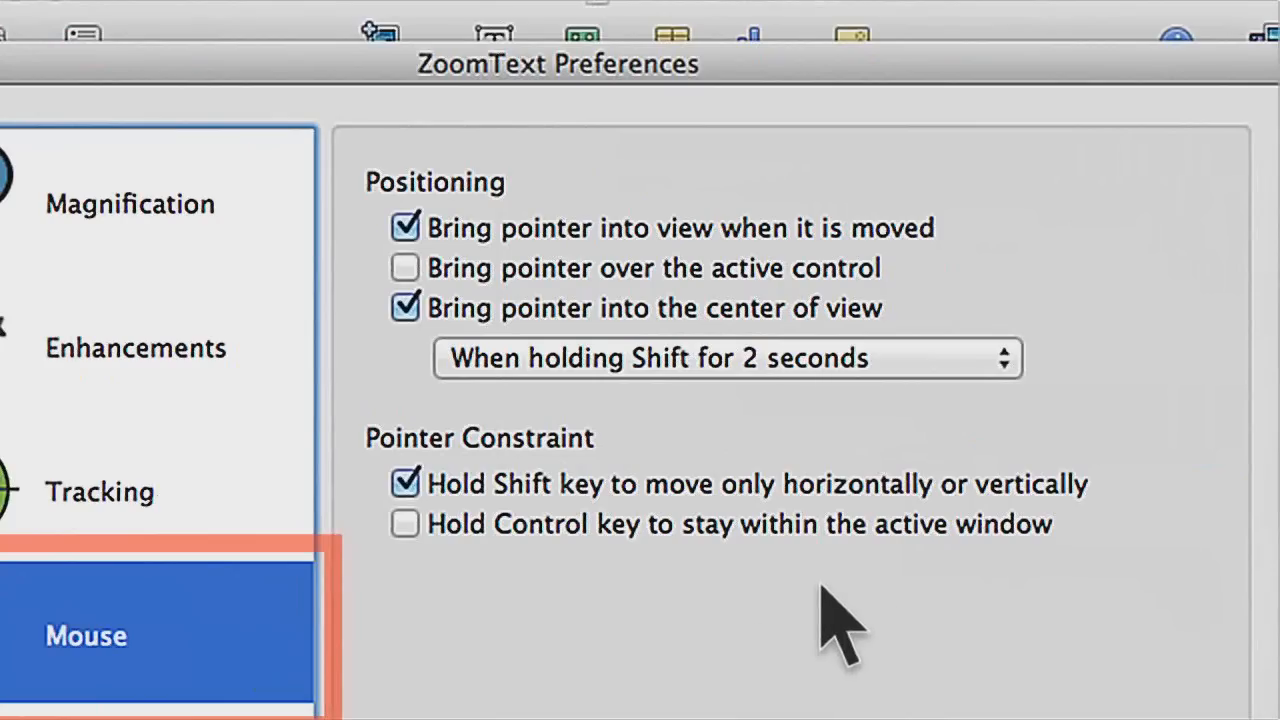
left_click(764, 487)
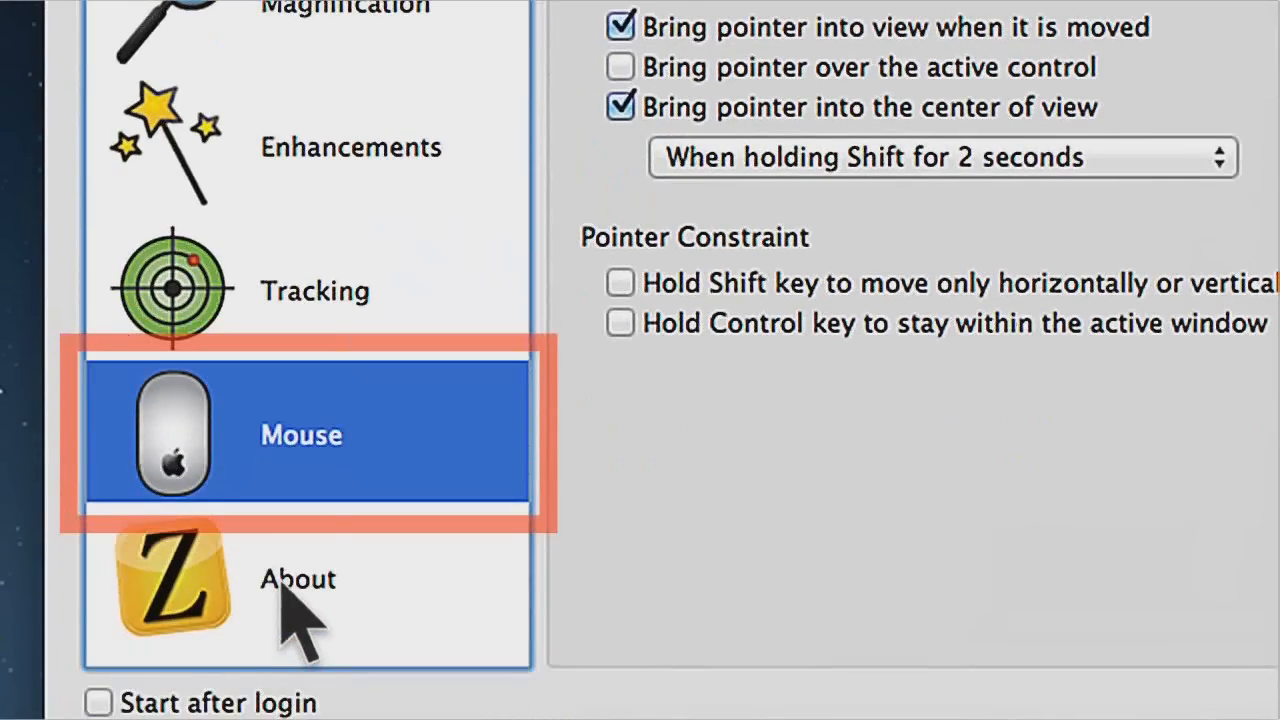
Examine the About information and the serial number entry form, and close the ZoomText Preferences.
left_click(283, 588)
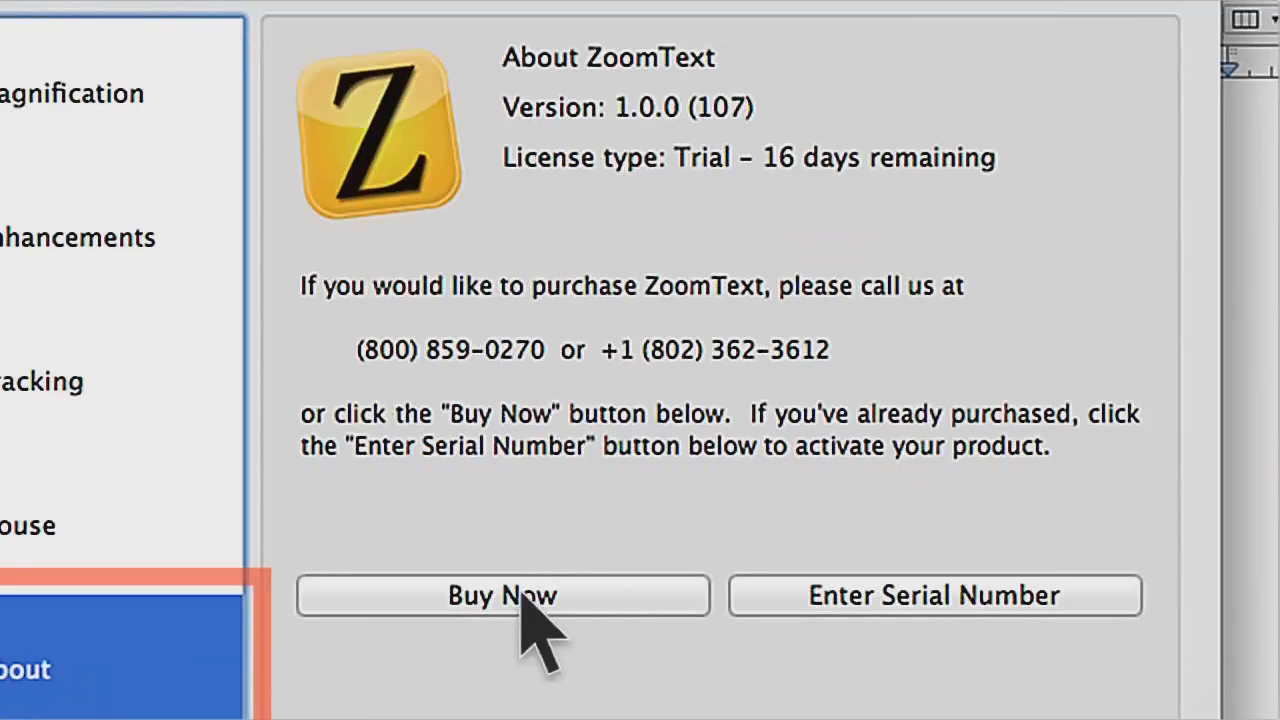
left_click(845, 594)
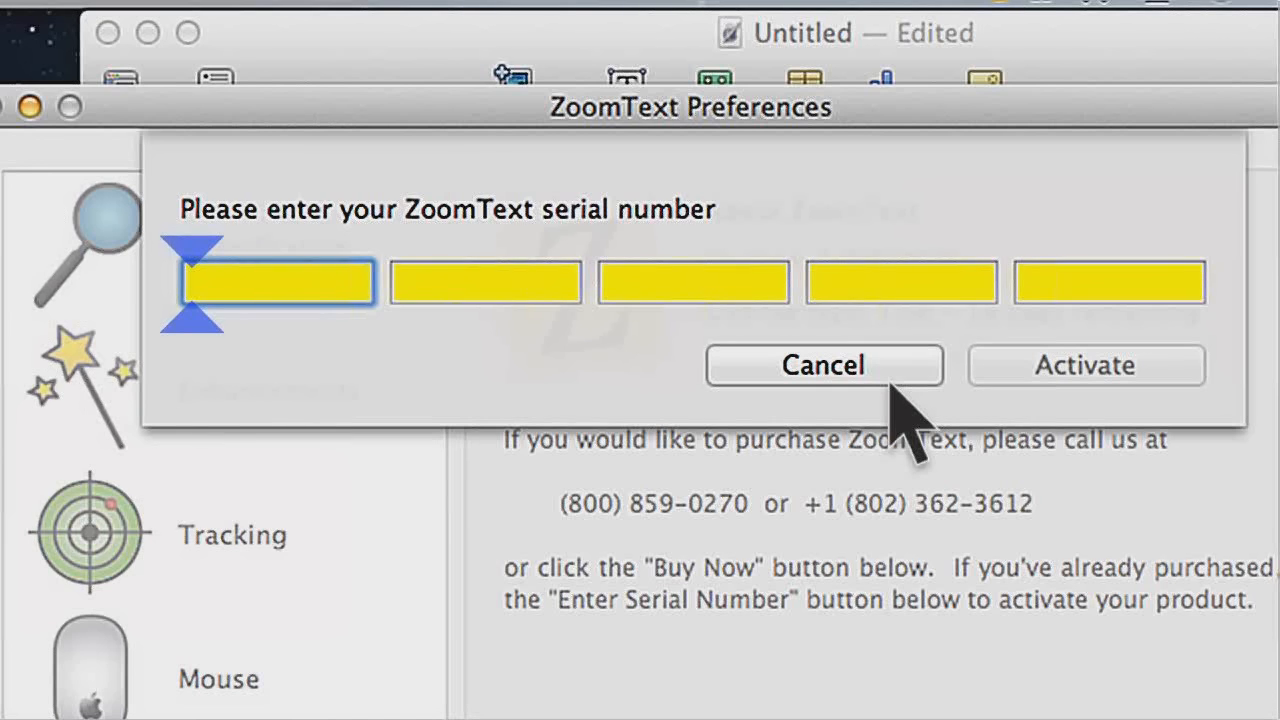
left_click(822, 365)
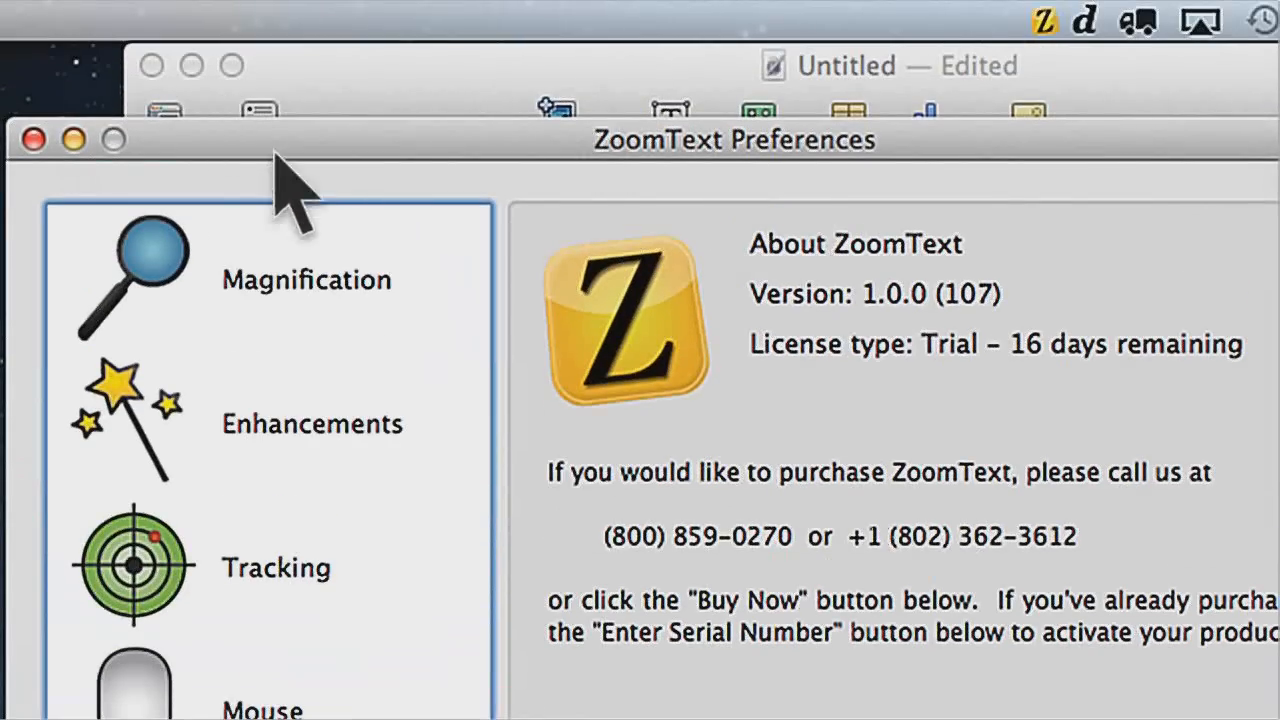
key("super+w")
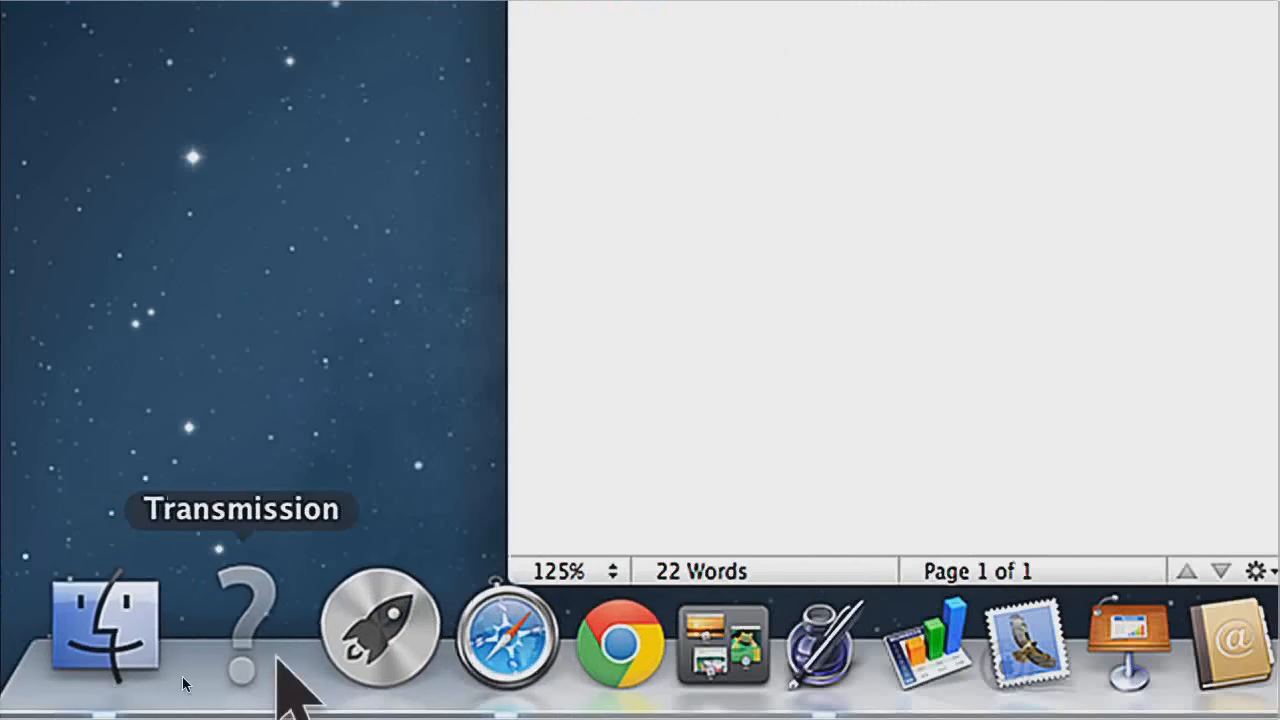
Switch to Safari with the Ai Squared website and examine the commands in the ZoomText menu.
left_click(460, 630)
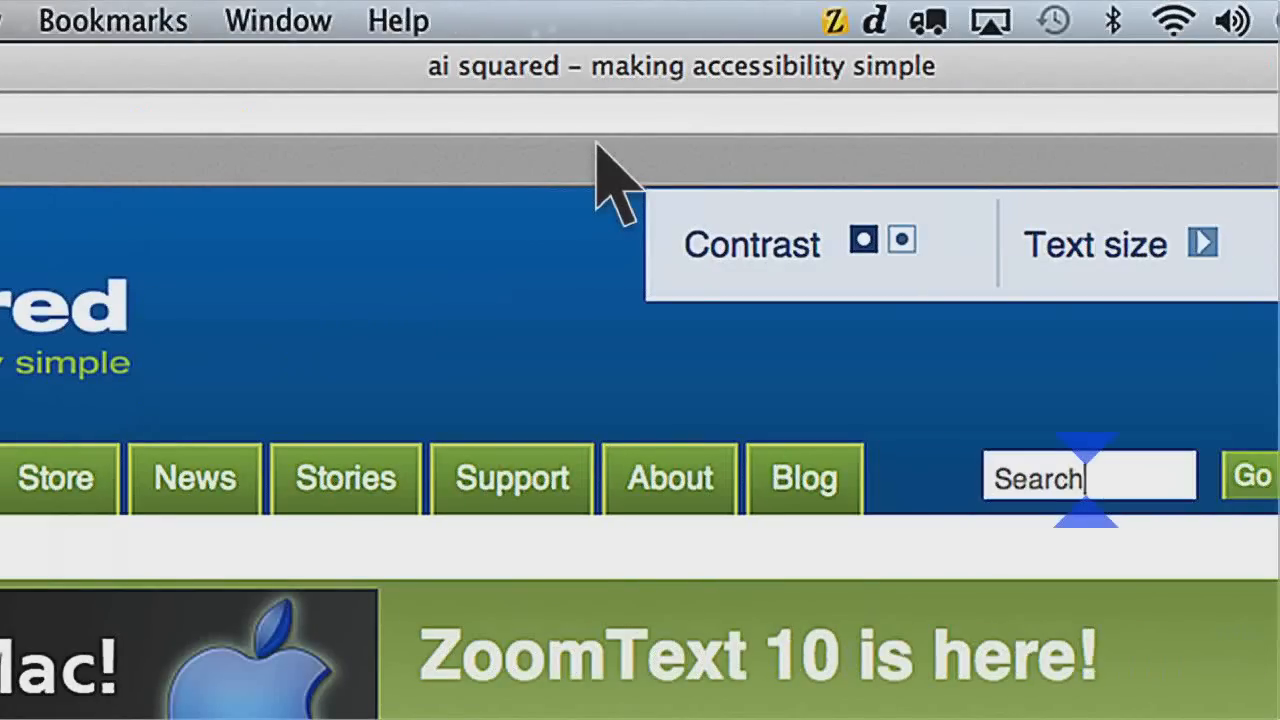
left_click(835, 22)
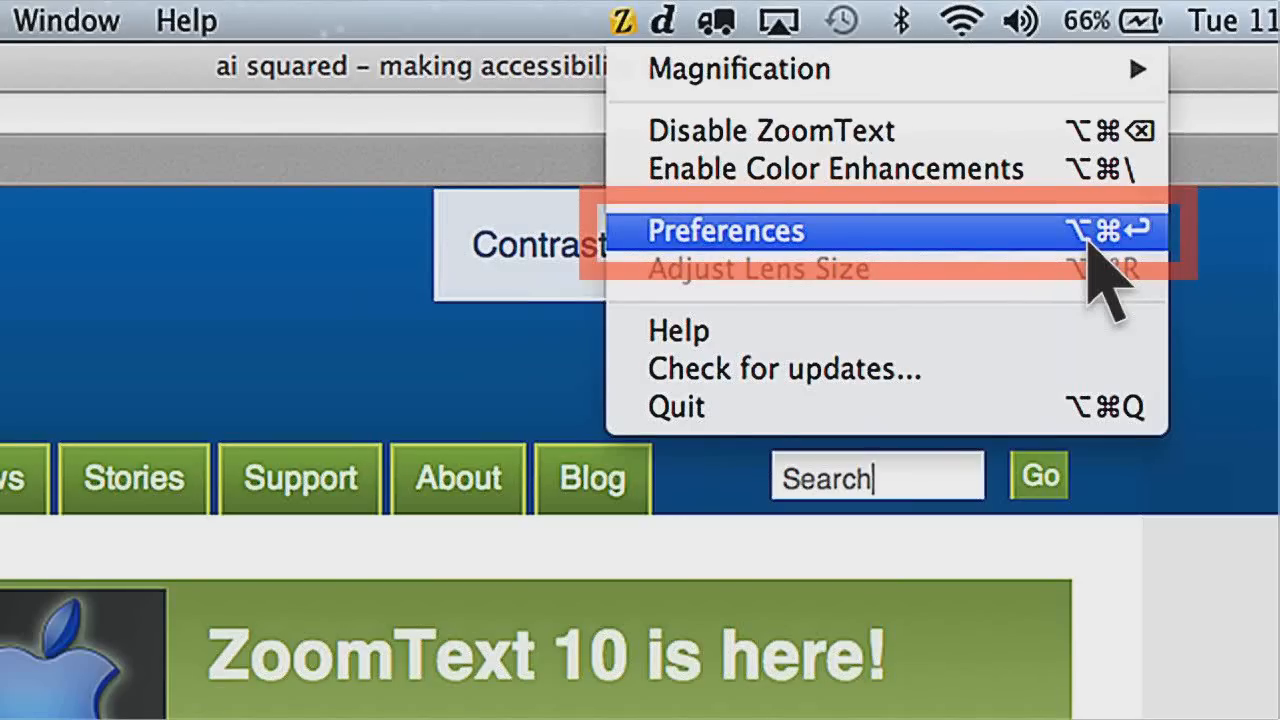
left_click(1089, 244)
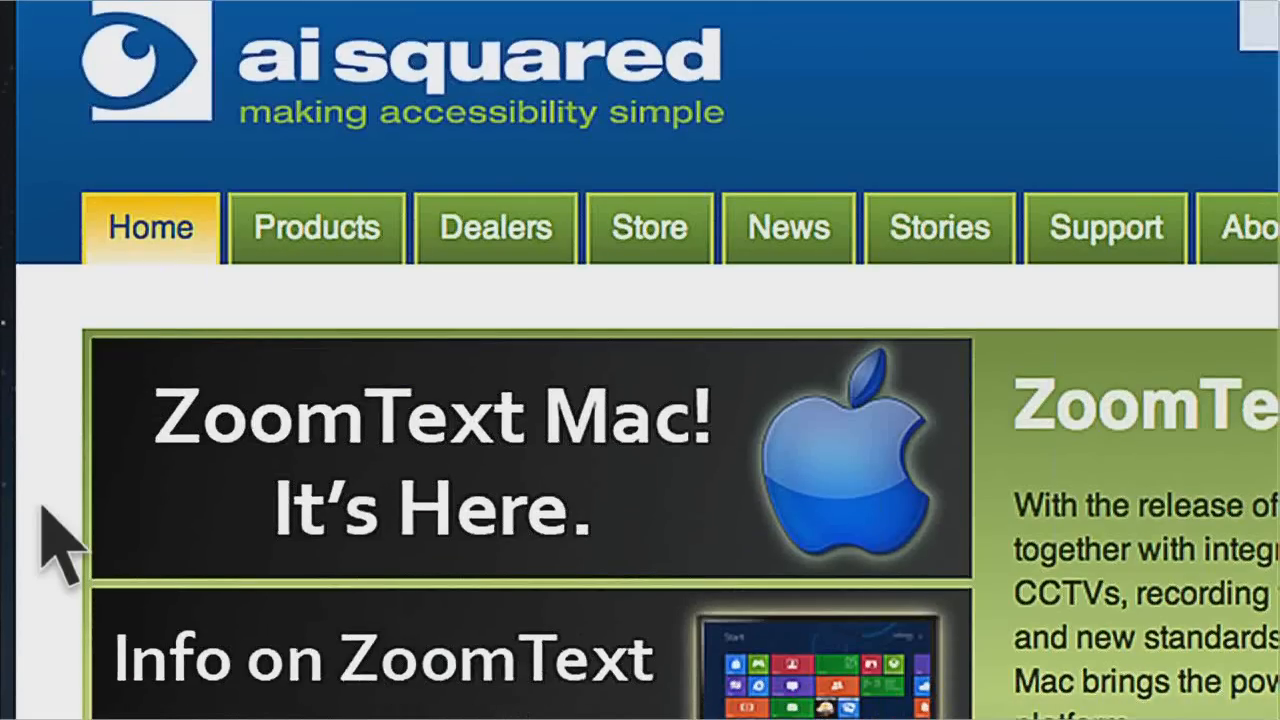
Disable ZoomText to view the Ai Squared page unmagnified, and enable it again.
key("ctrl+super+z")
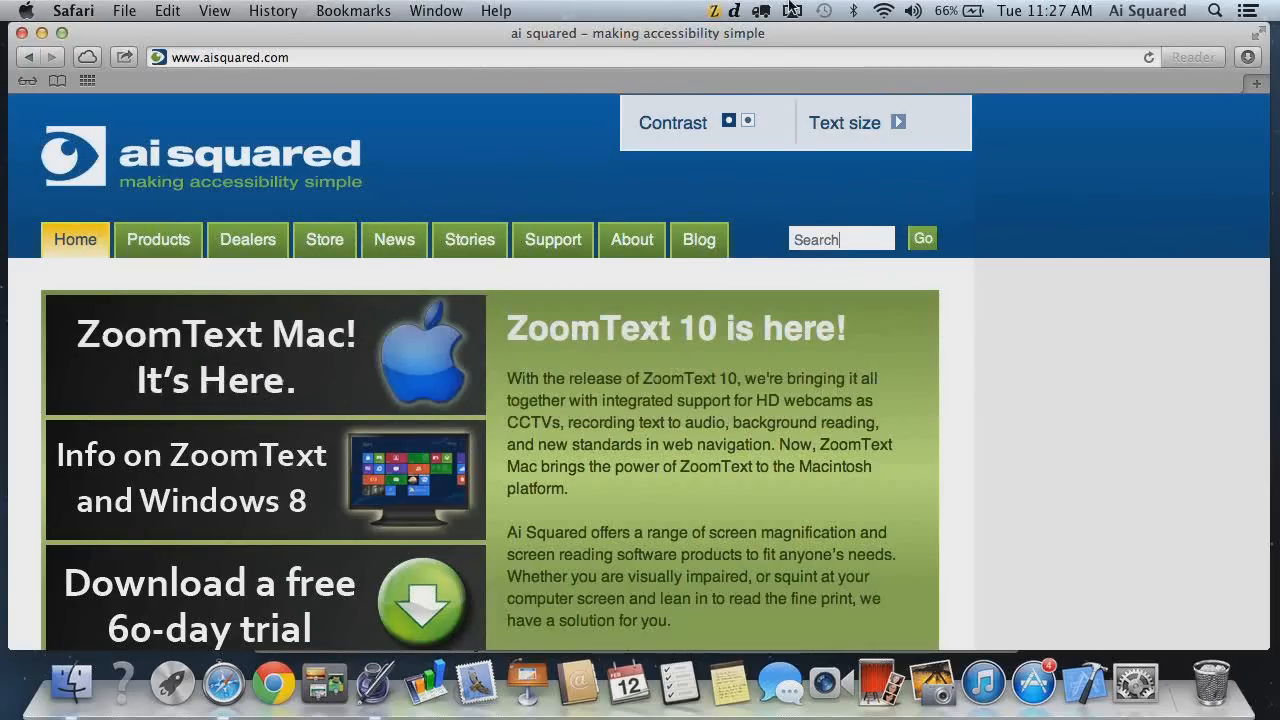
left_click(713, 10)
left_click(713, 10)
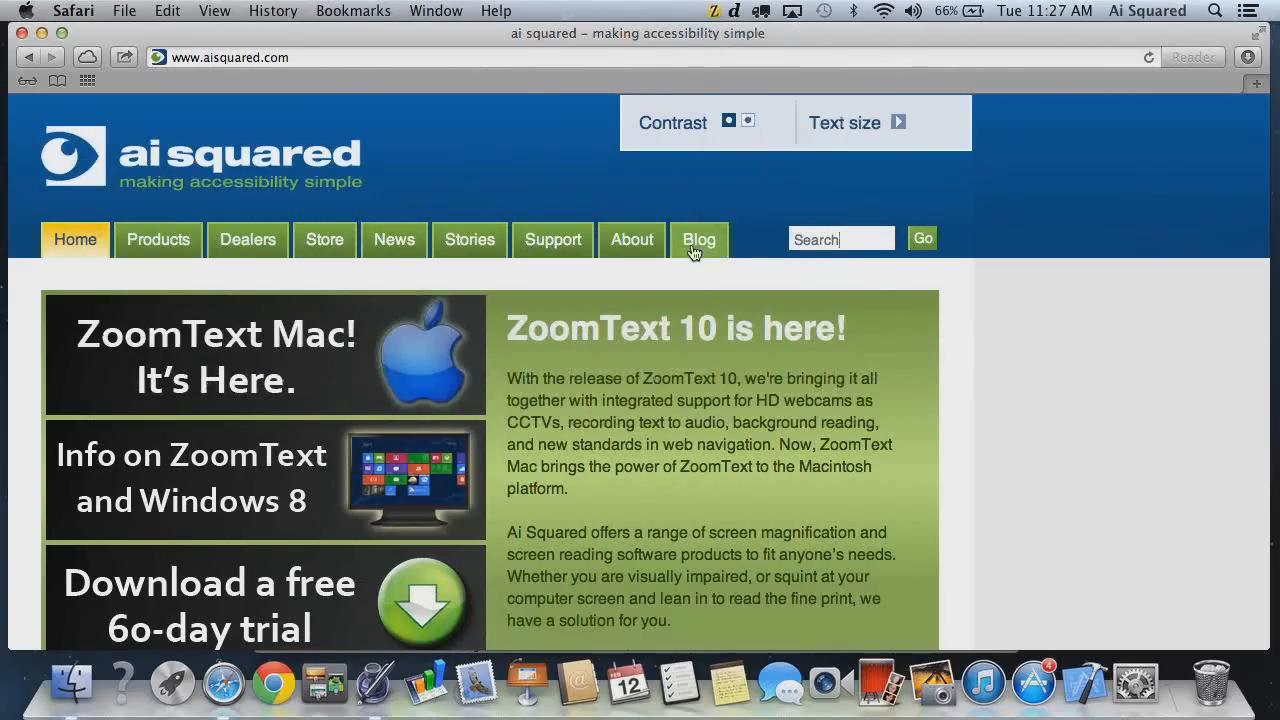
key("ctrl+super+z")
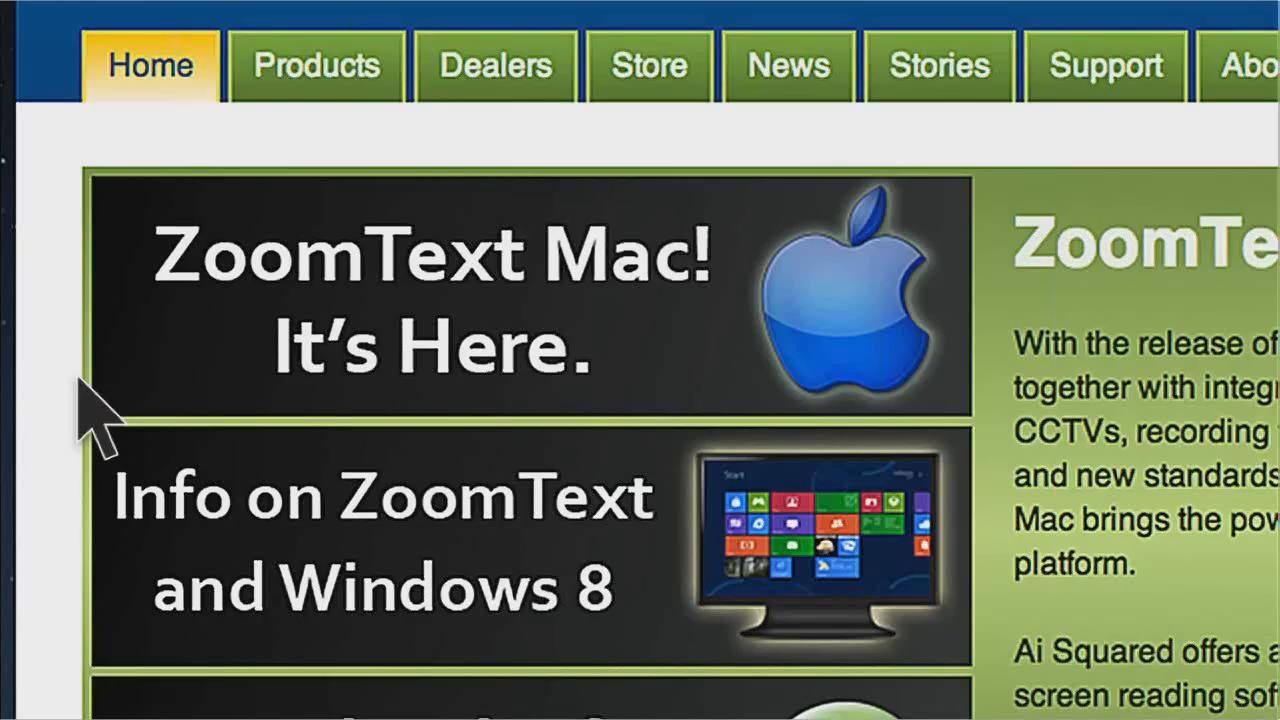
Raise the magnification over the website banners, lower it to 3.0 and raise it again.
key("alt+super+equal")
key("alt+super+equal")
key("alt+super+equal")
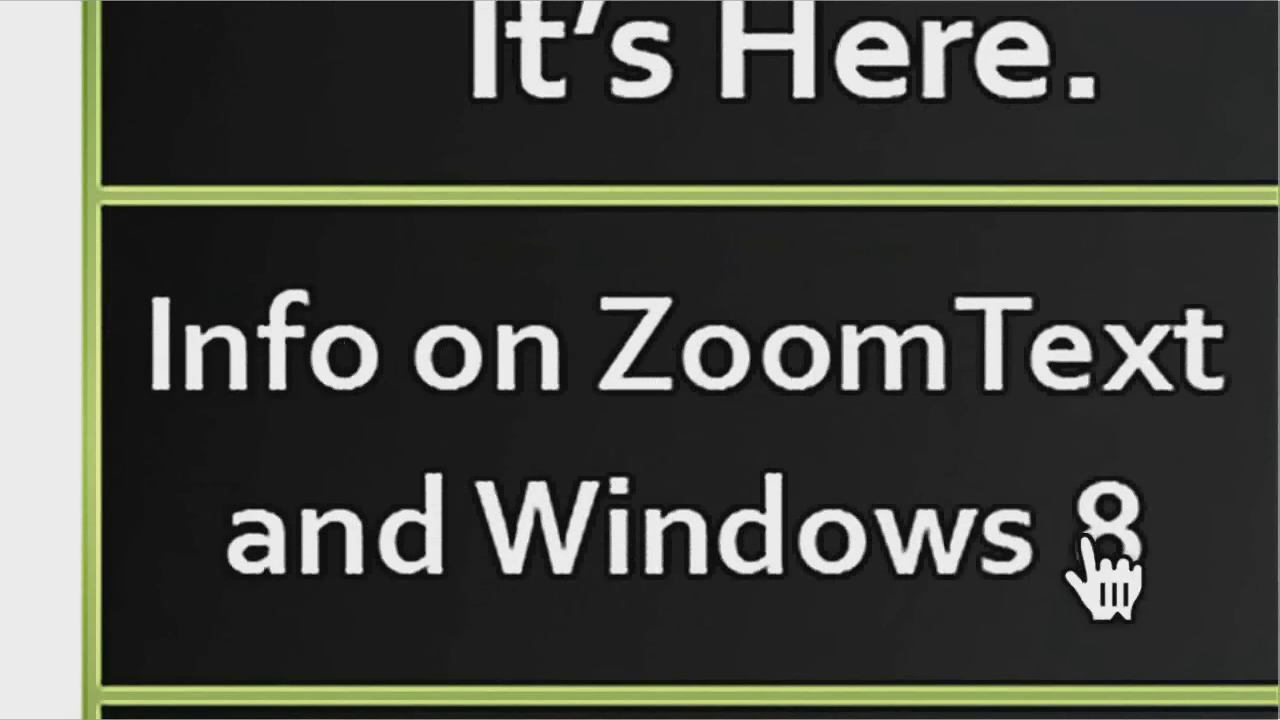
key("alt+super+minus")
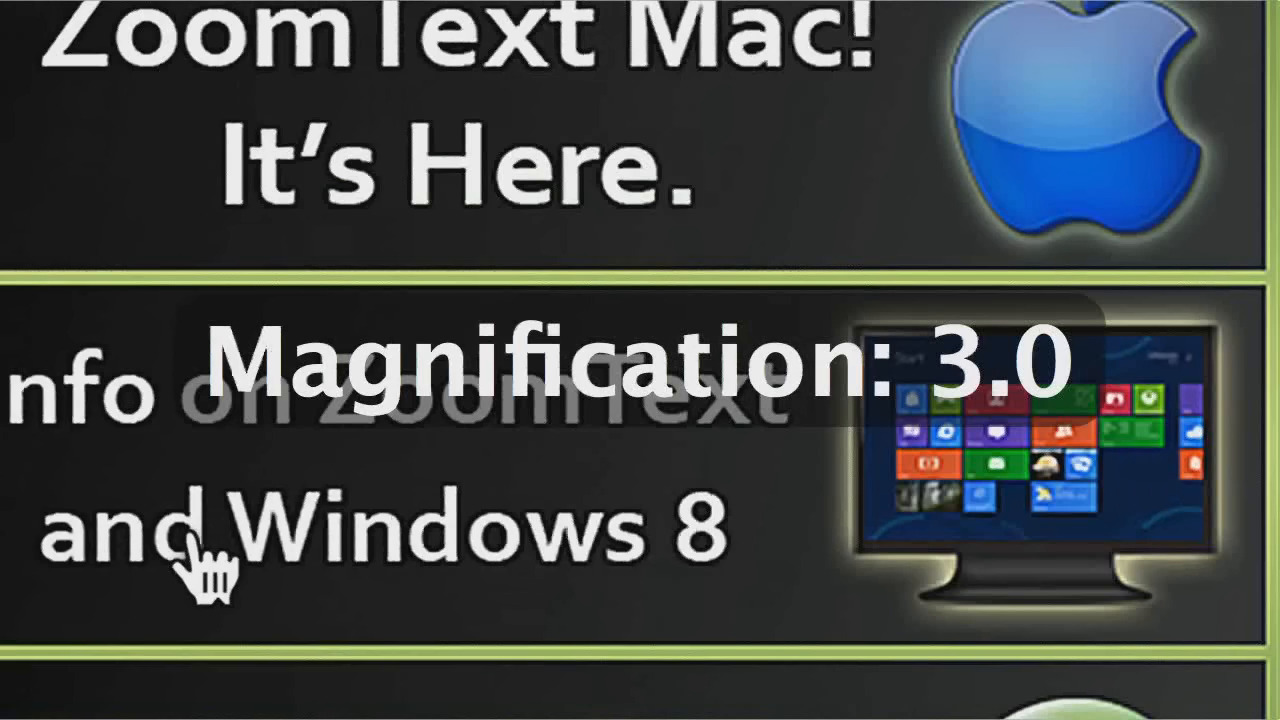
key("alt+super+equal")
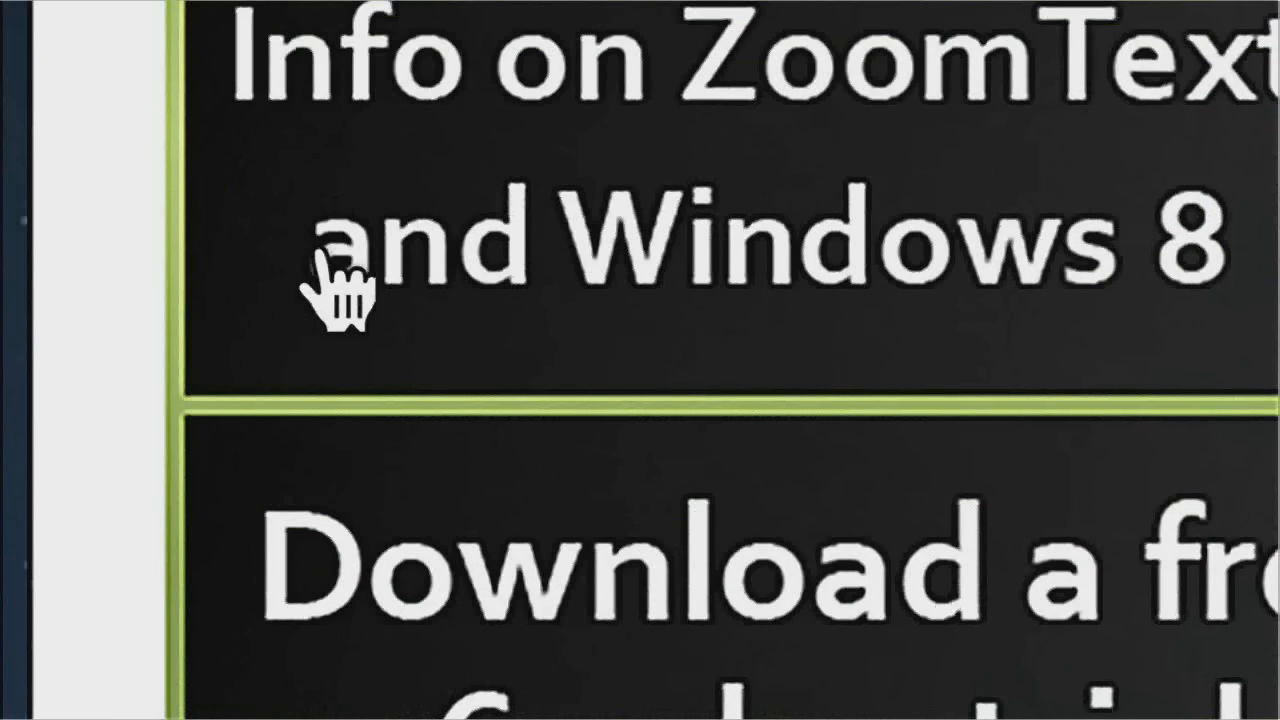
Raise the magnification over the ZoomText Mac banner, and lower it in stages until the page header fits in view.
key("alt+super+equal")
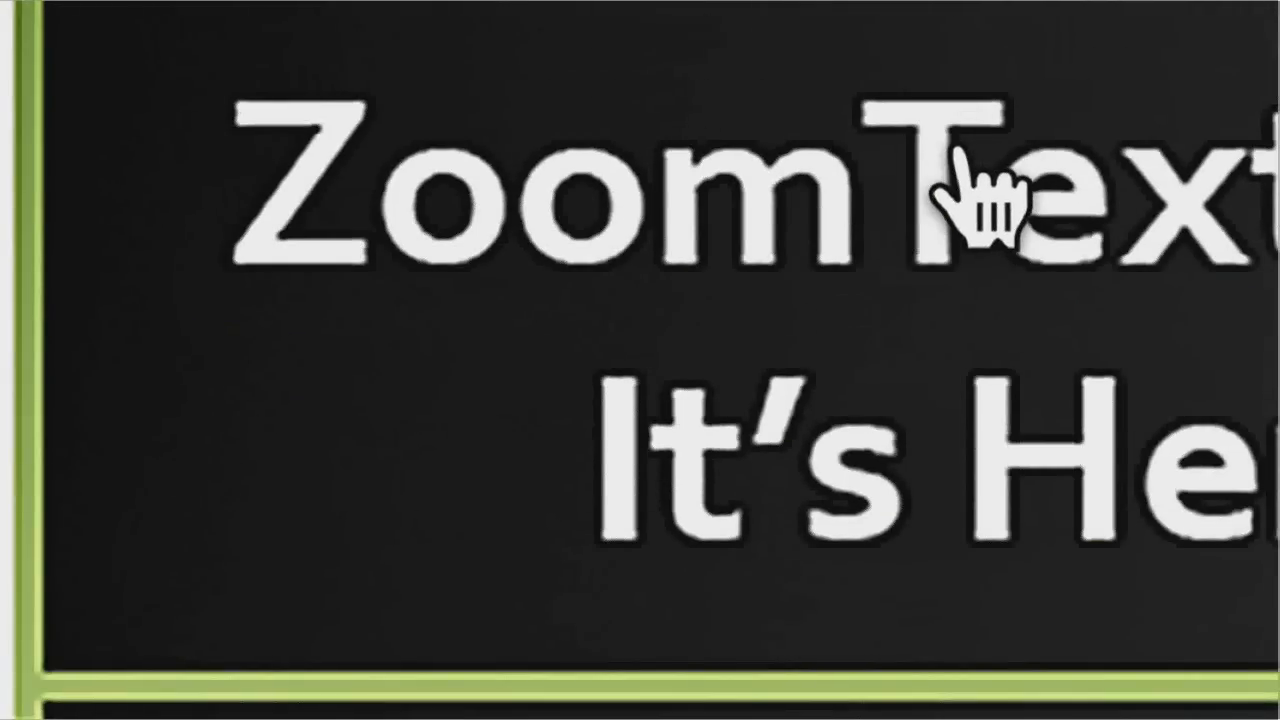
key("alt+super+minus")
key("alt+super+minus")
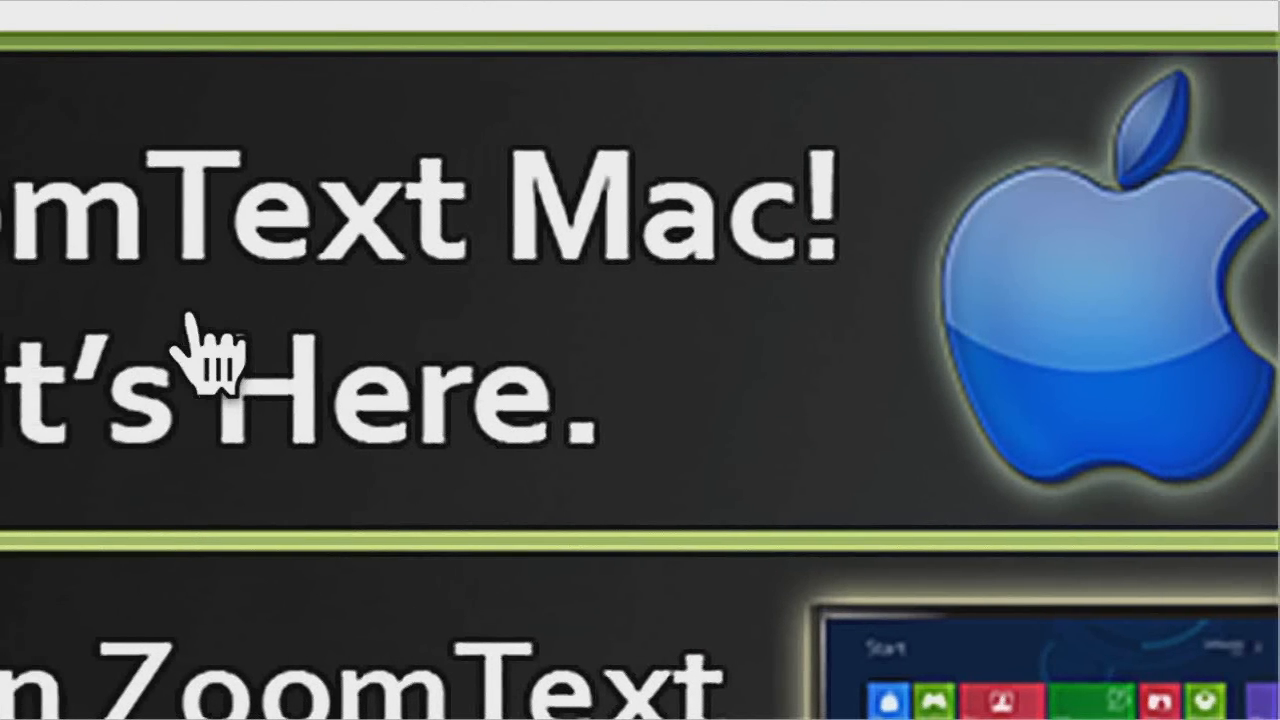
key("ctrl+alt+minus")
key("ctrl+alt+minus")
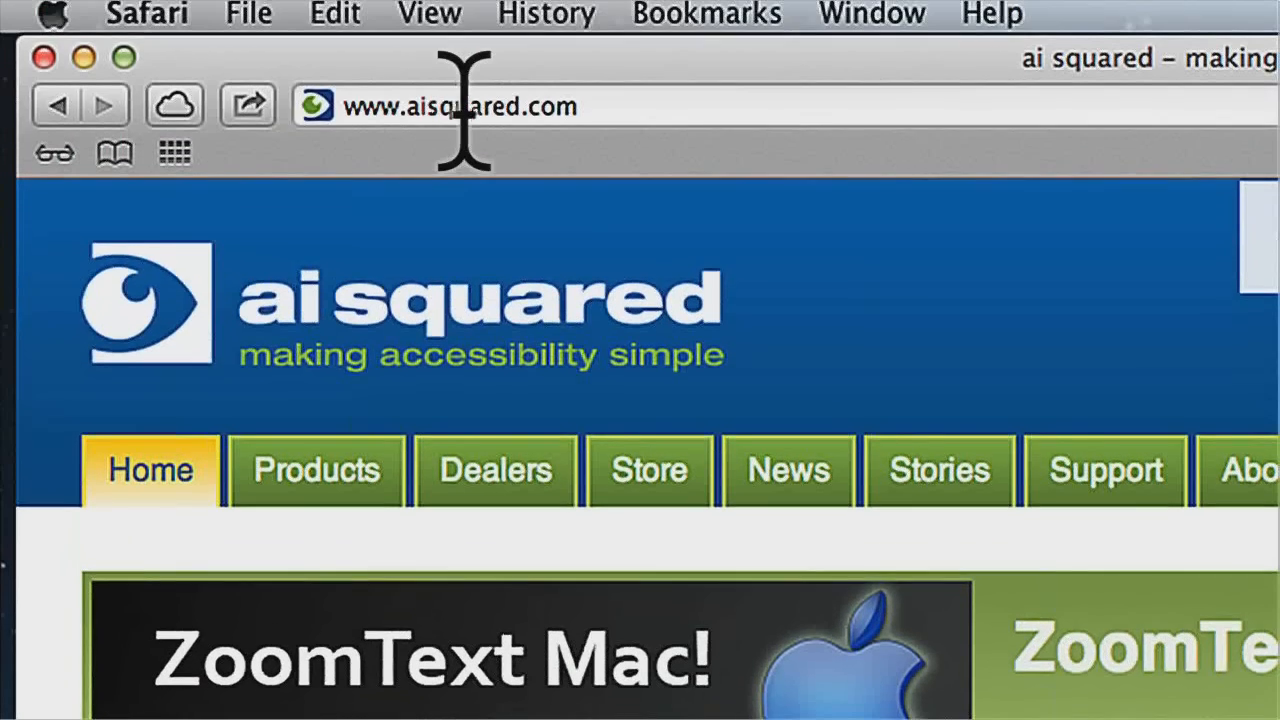
Load maps.google.com in place of the Ai Squared page.
left_click(478, 114)
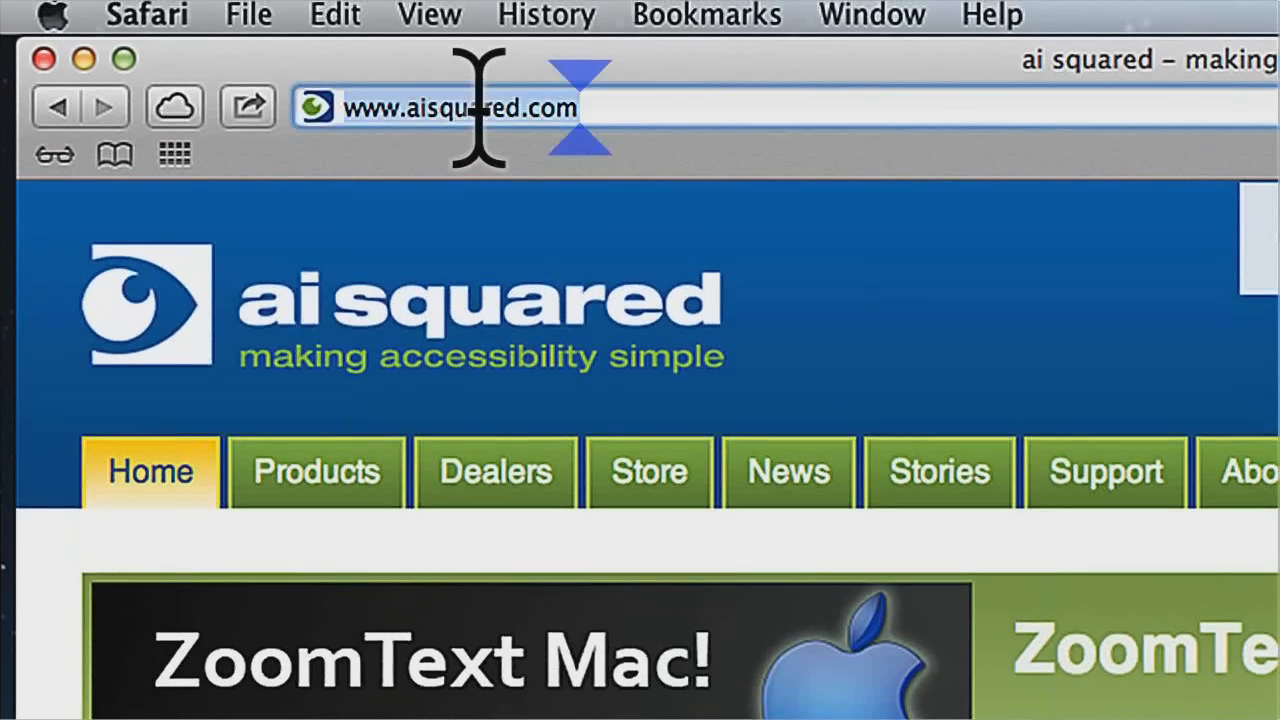
type("maps.goog")
key("BackSpace")
key("BackSpace")
key("BackSpace")
key("BackSpace")
type(".")
key("Return")
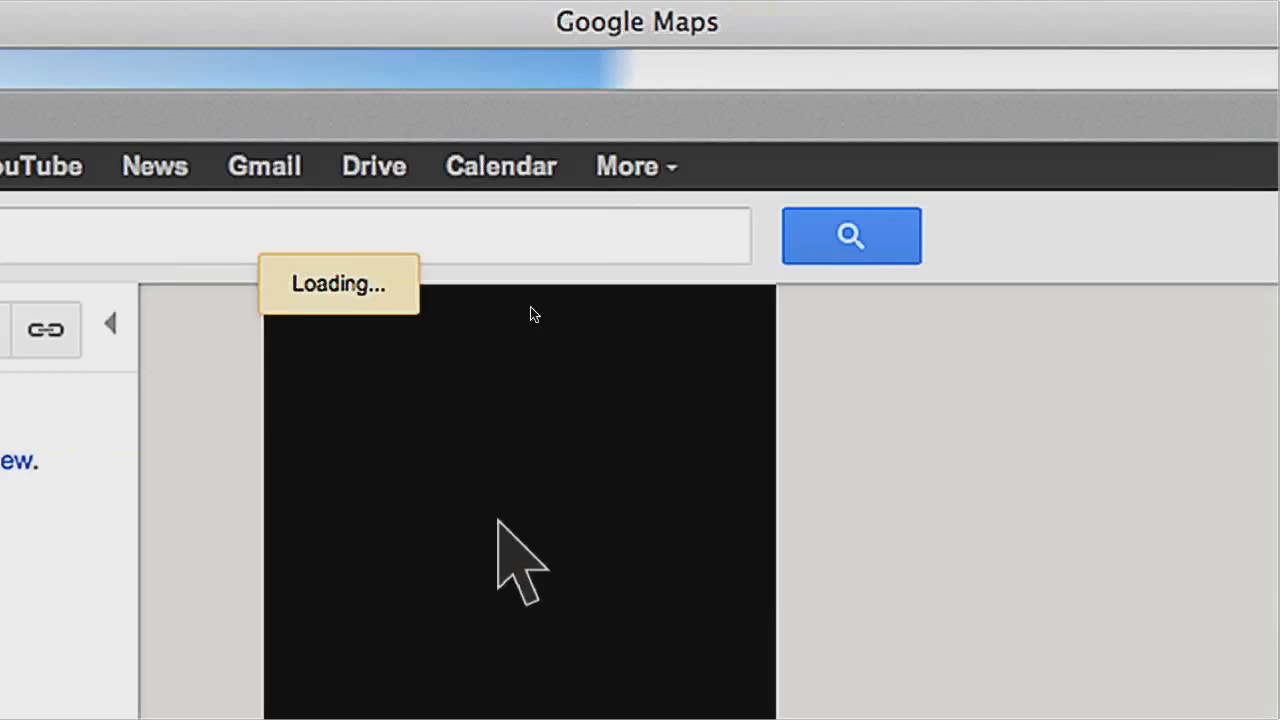
Magnify the Google Maps navigation controls with gesture zooming, and zoom the map in one level.
scroll(564, 490, "up", 6)
scroll(453, 538, "up", 5)
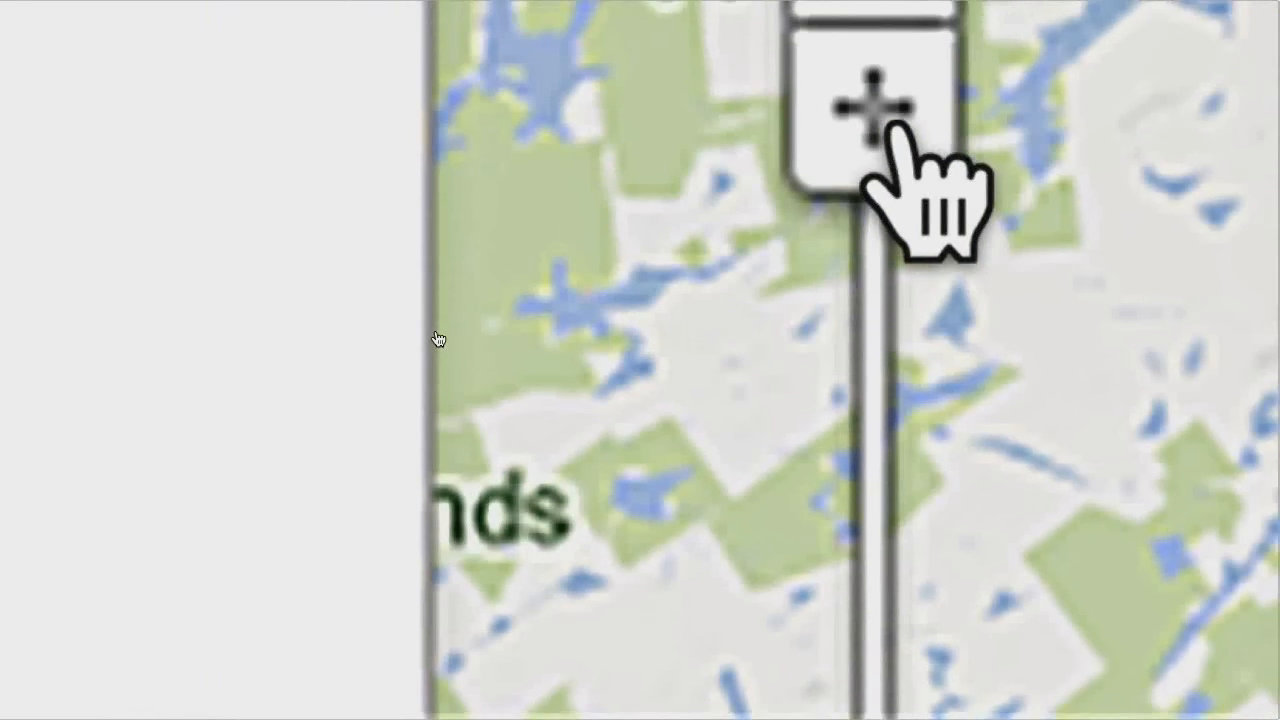
left_click(910, 140)
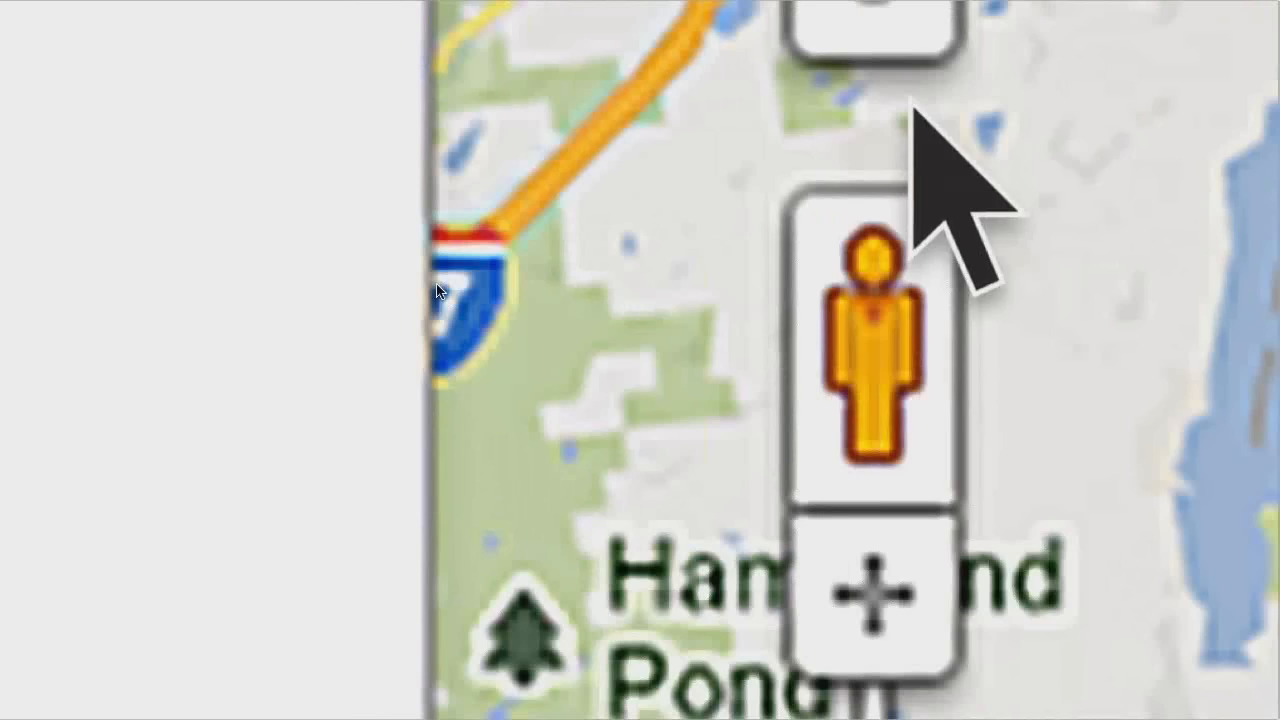
Use gesture zooming to magnify the Shoreham label on the map, and return the magnification to 3.0.
scroll(503, 425, "down", 5)
scroll(425, 471, "down", 2)
scroll(480, 385, "up", 5)
scroll(479, 379, "up", 10)
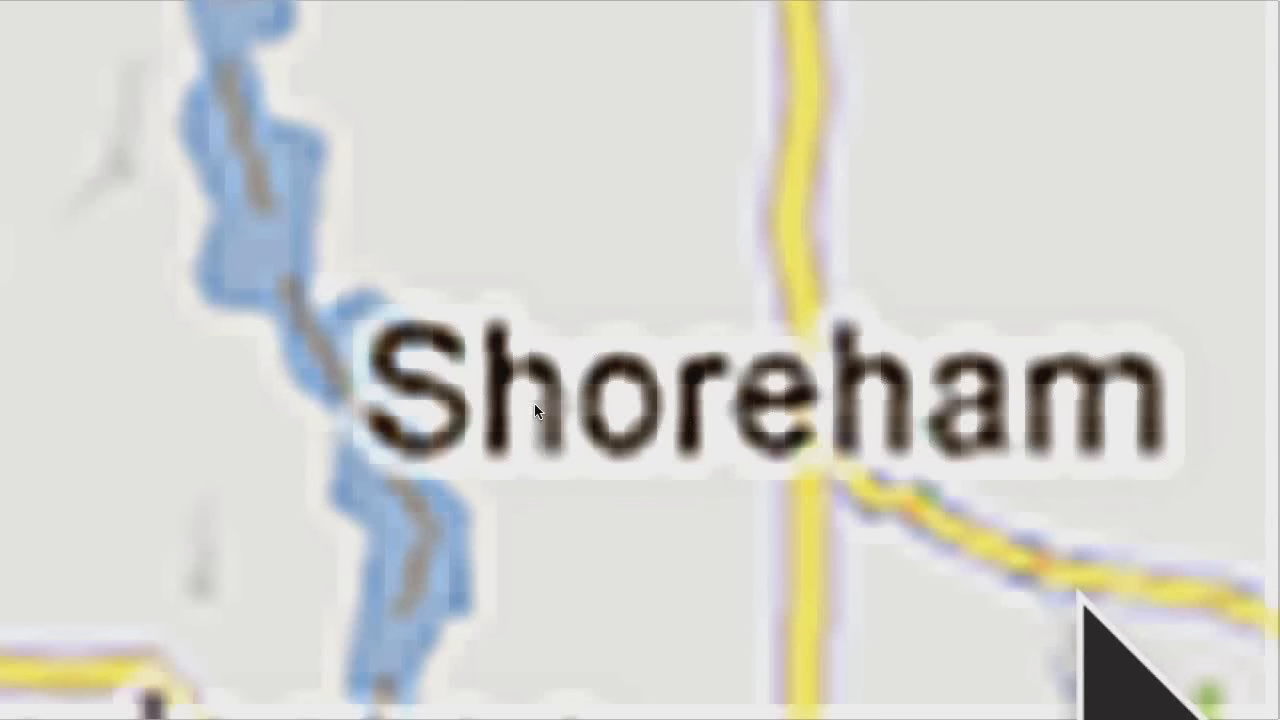
scroll(536, 410, "down", 13)
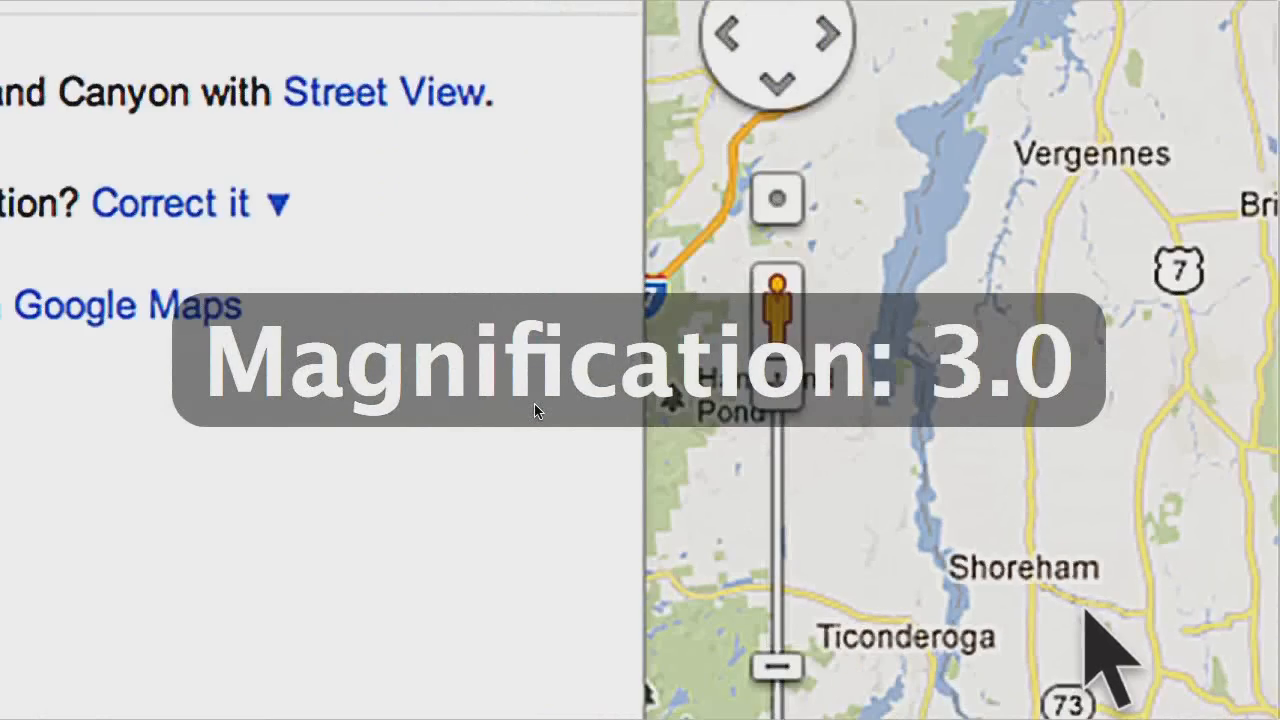
Lower the magnification further with gesture zooming, and zoom in and pan the Vermont map.
scroll(534, 403, "down", 2)
scroll(886, 586, "down", 2)
left_click(606, 318)
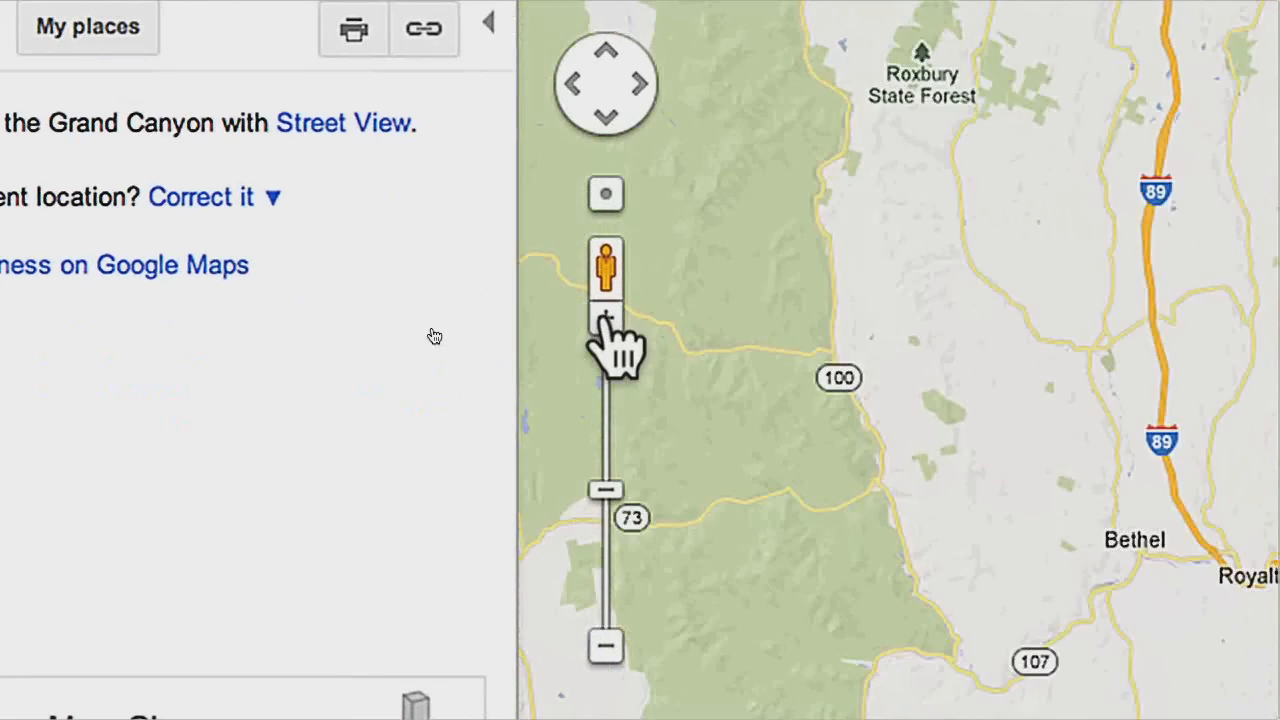
left_click_drag(1045, 520, 1035, 370)
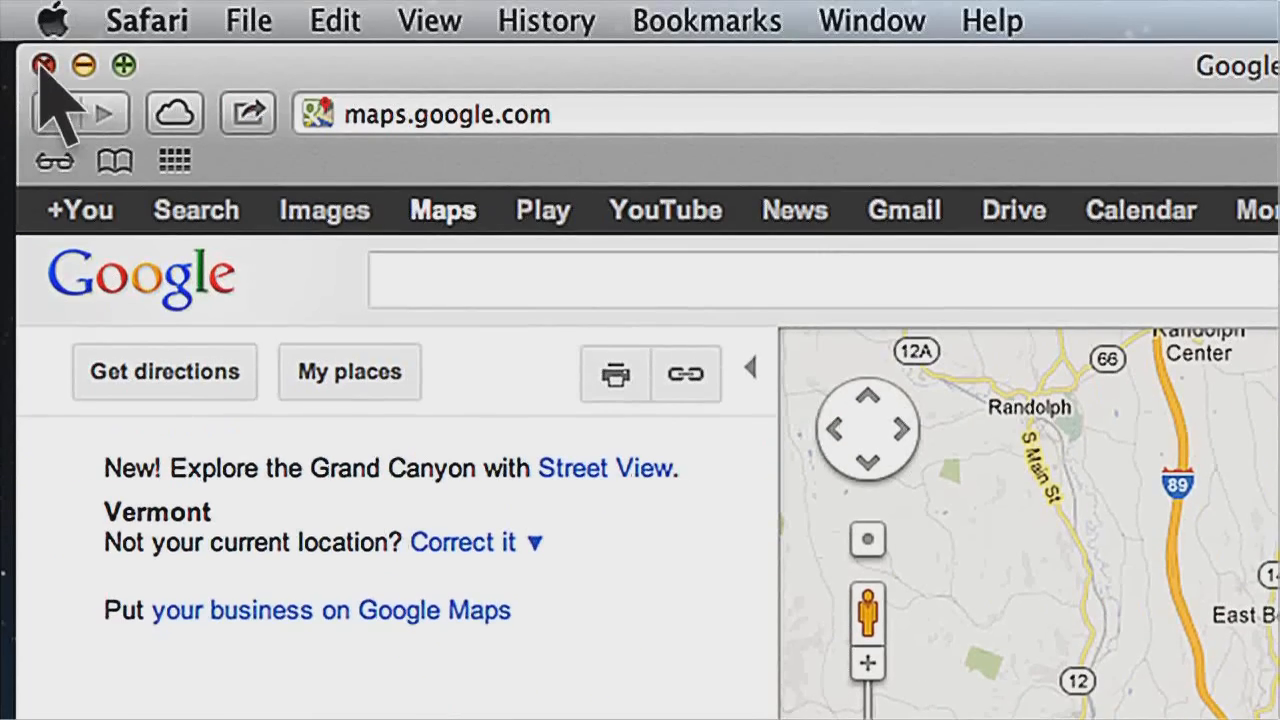
Close the Safari map window and open the ZoomText Preferences.
left_click(43, 65)
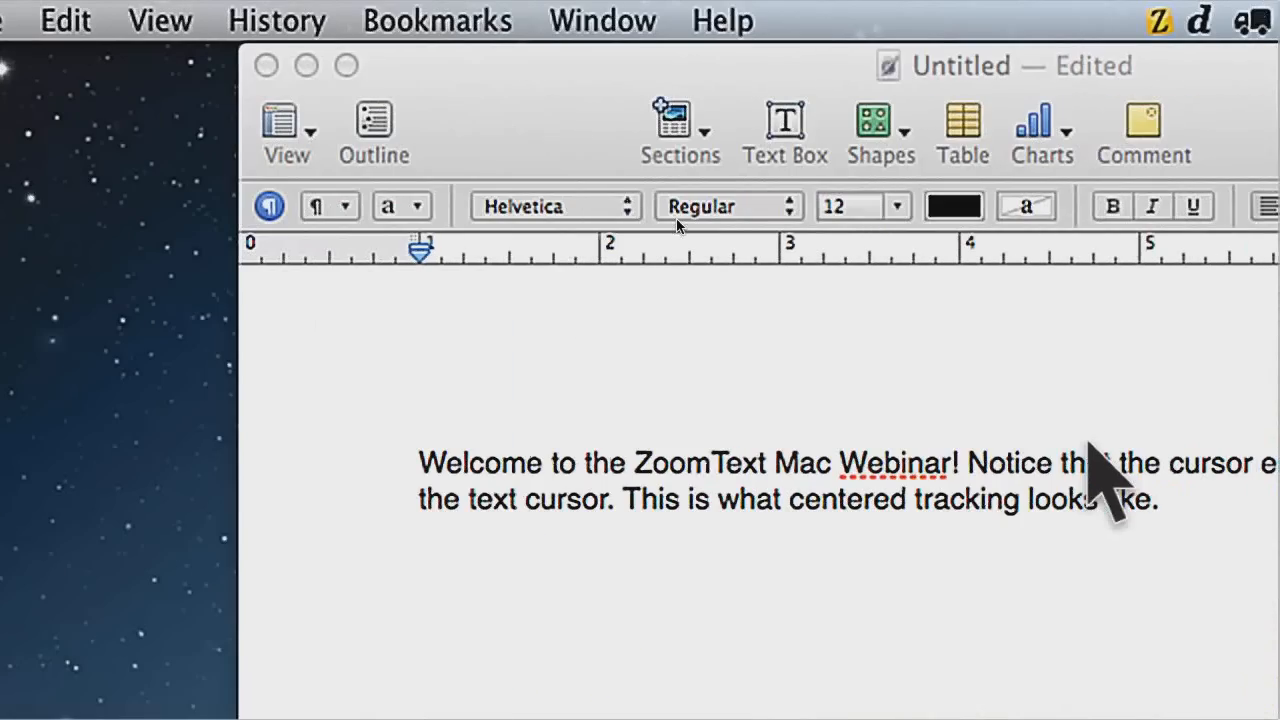
left_click(1088, 441)
left_click(1091, 510)
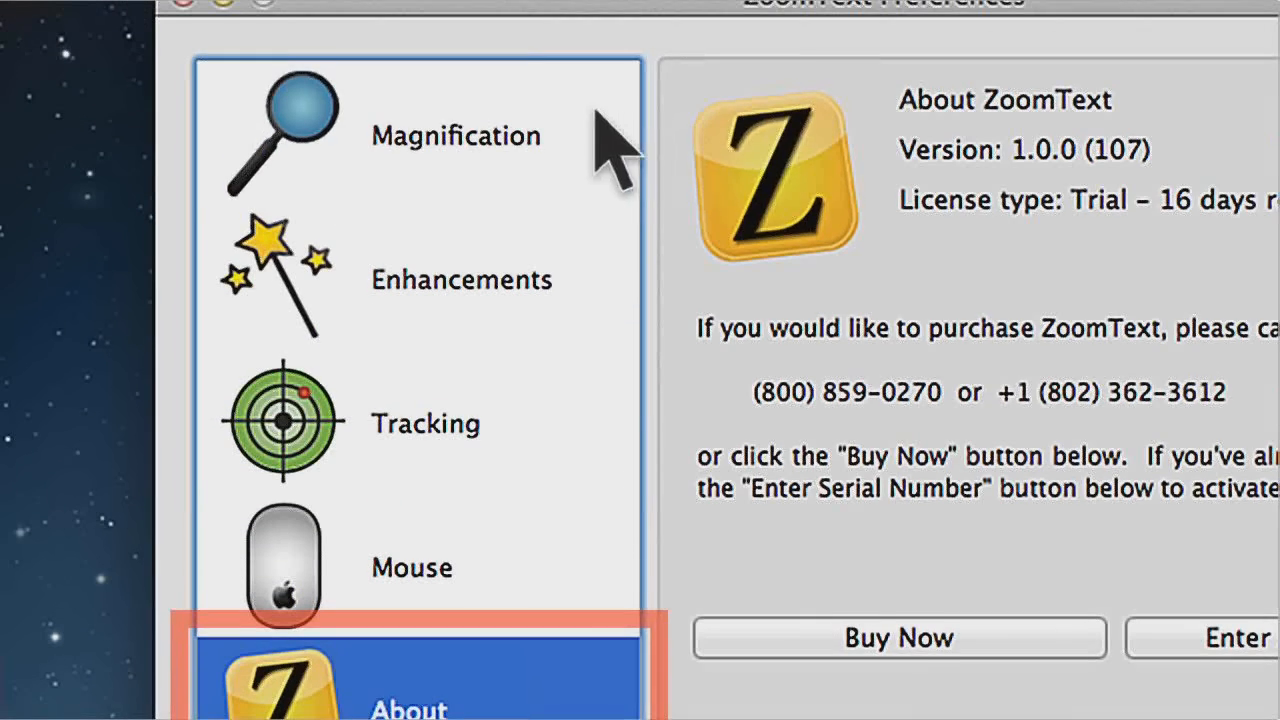
Review the Magnification, Enhancements, Tracking, Mouse and About preferences, and return to the Magnification settings.
left_click(585, 148)
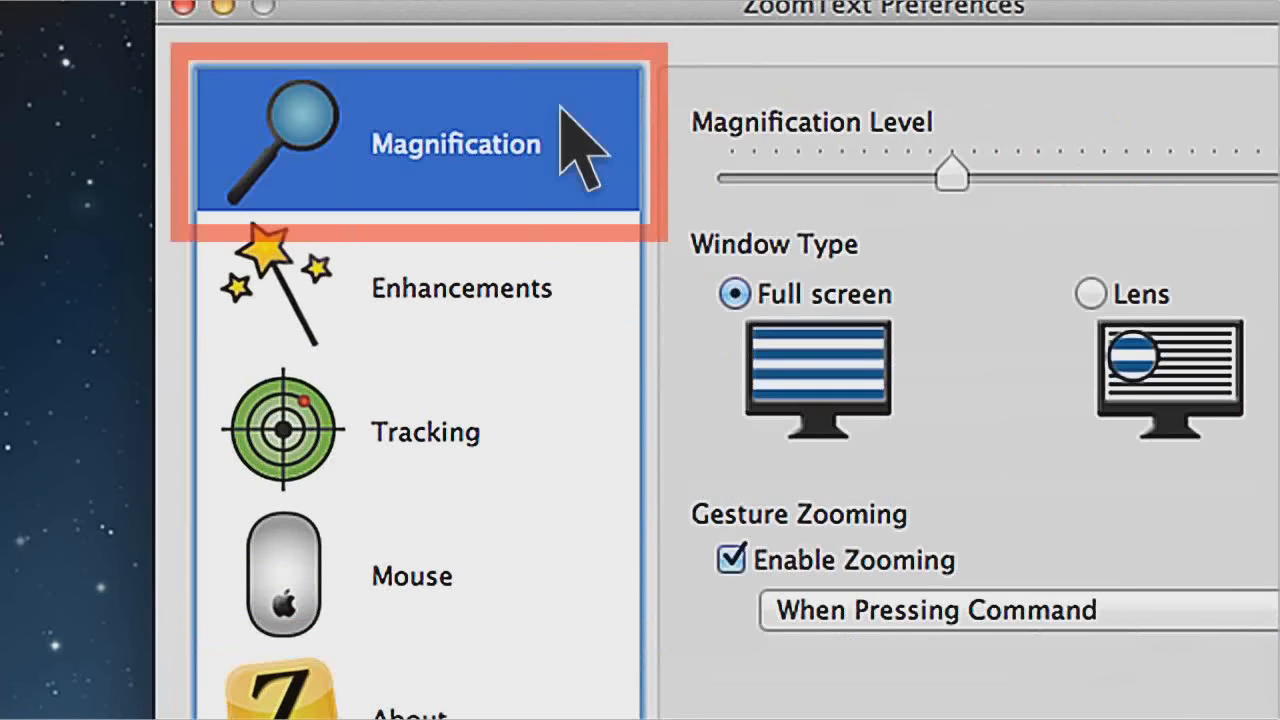
left_click(510, 310)
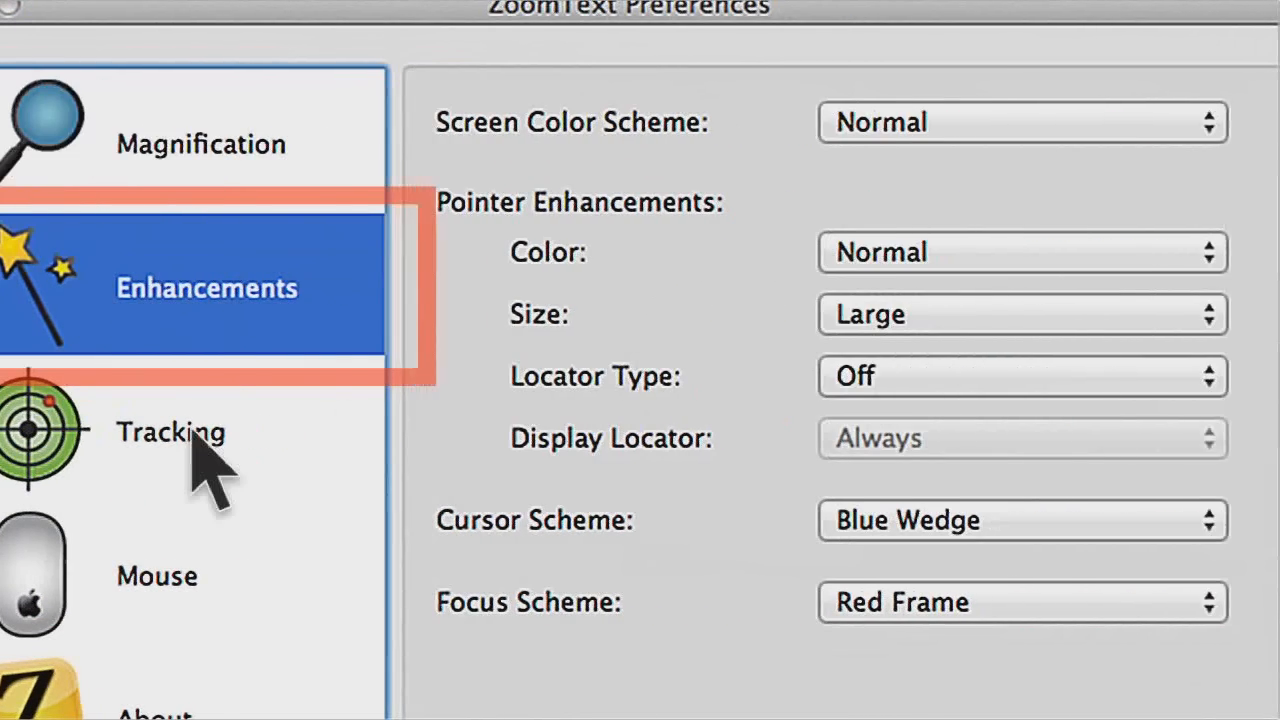
left_click(402, 442)
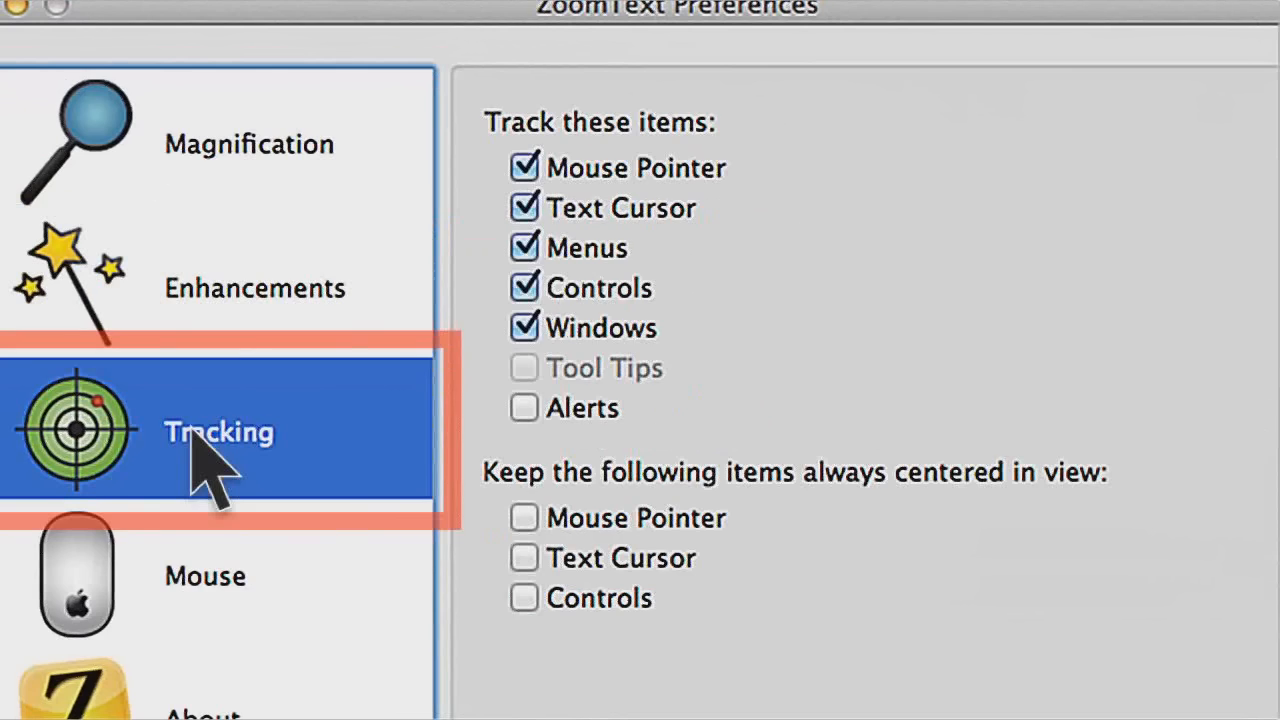
left_click(205, 575)
left_click(205, 712)
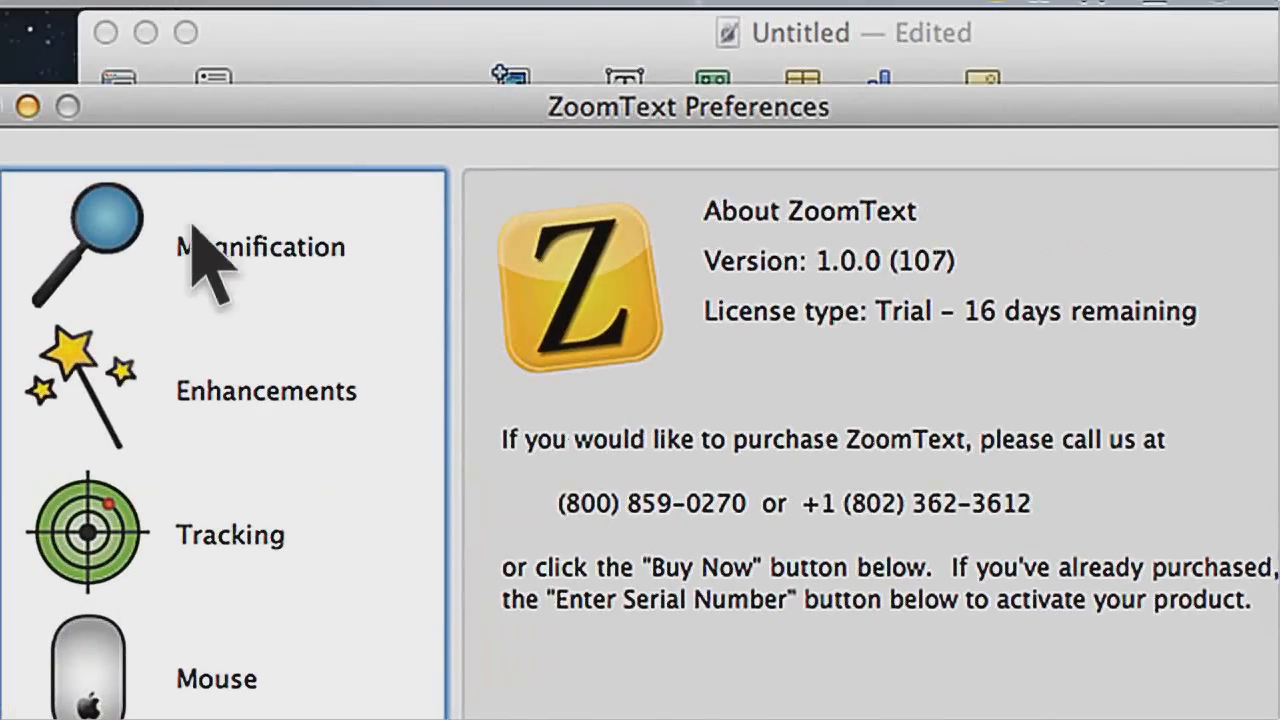
left_click(195, 20)
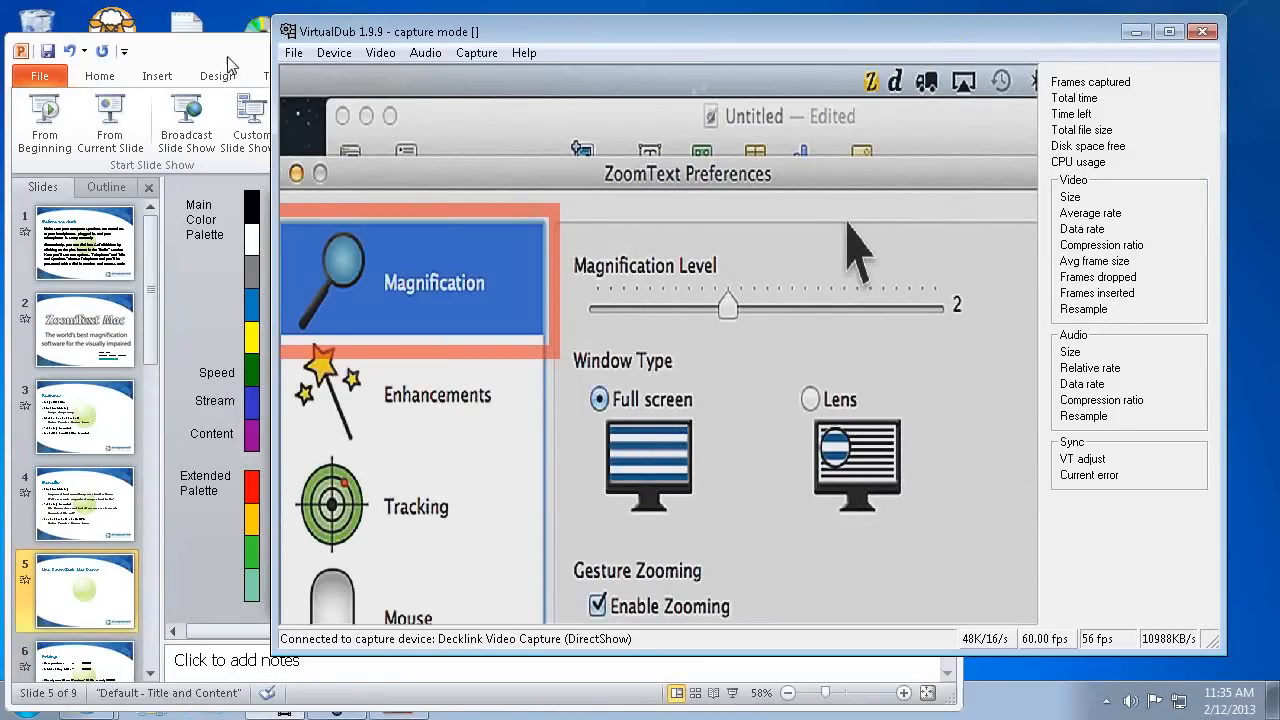
Switch to the ZT_Mac_EndUser_DB.ppt presentation in PowerPoint and start the slide show from the Pricing slide.
left_click(229, 62)
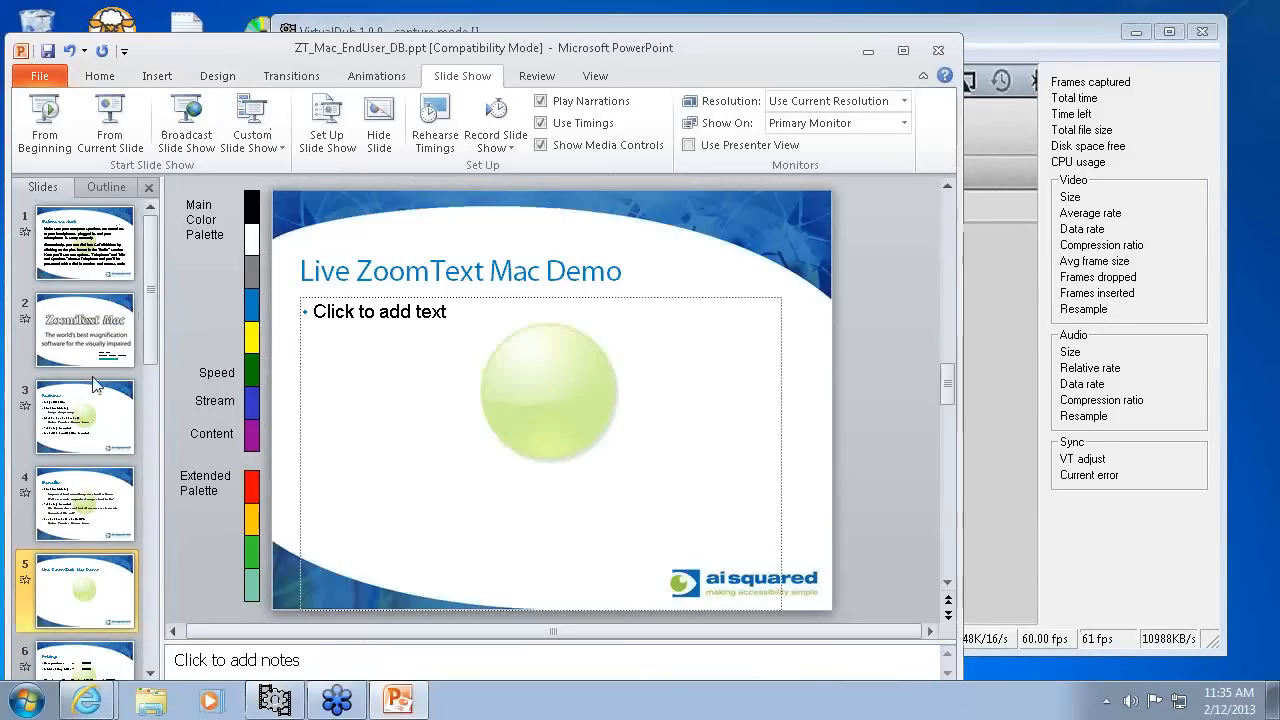
left_click(95, 657)
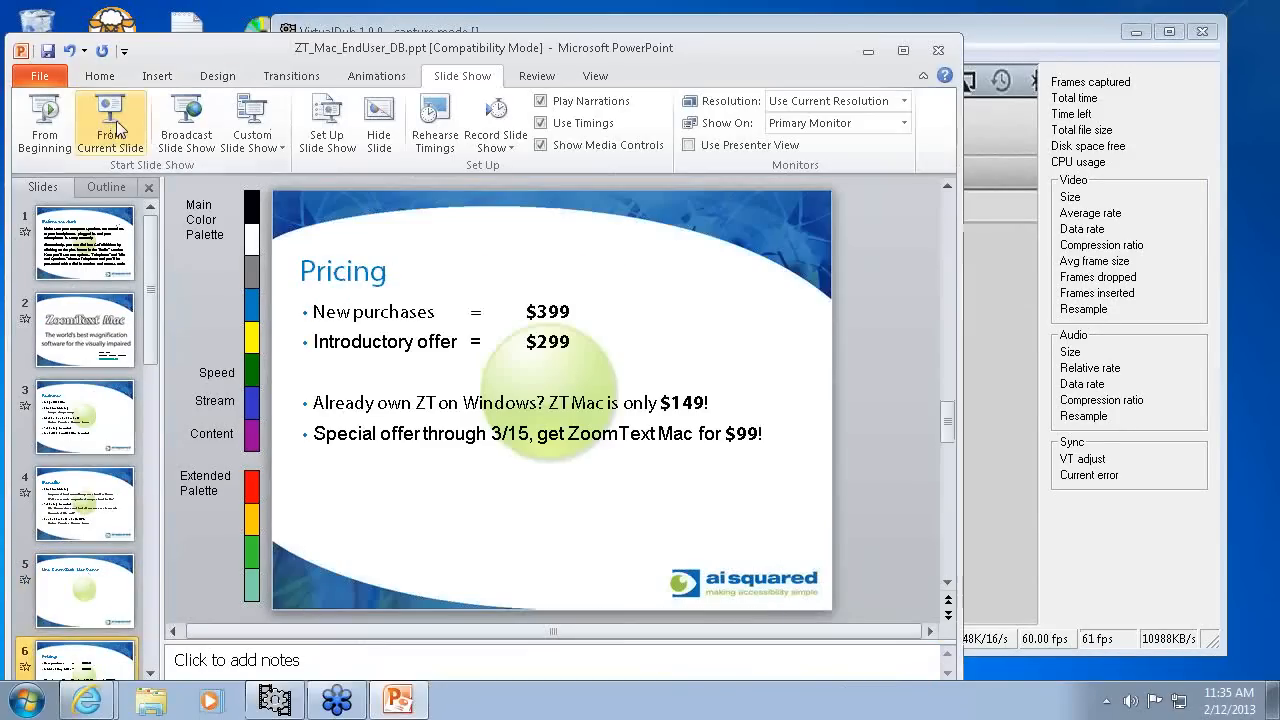
left_click(114, 126)
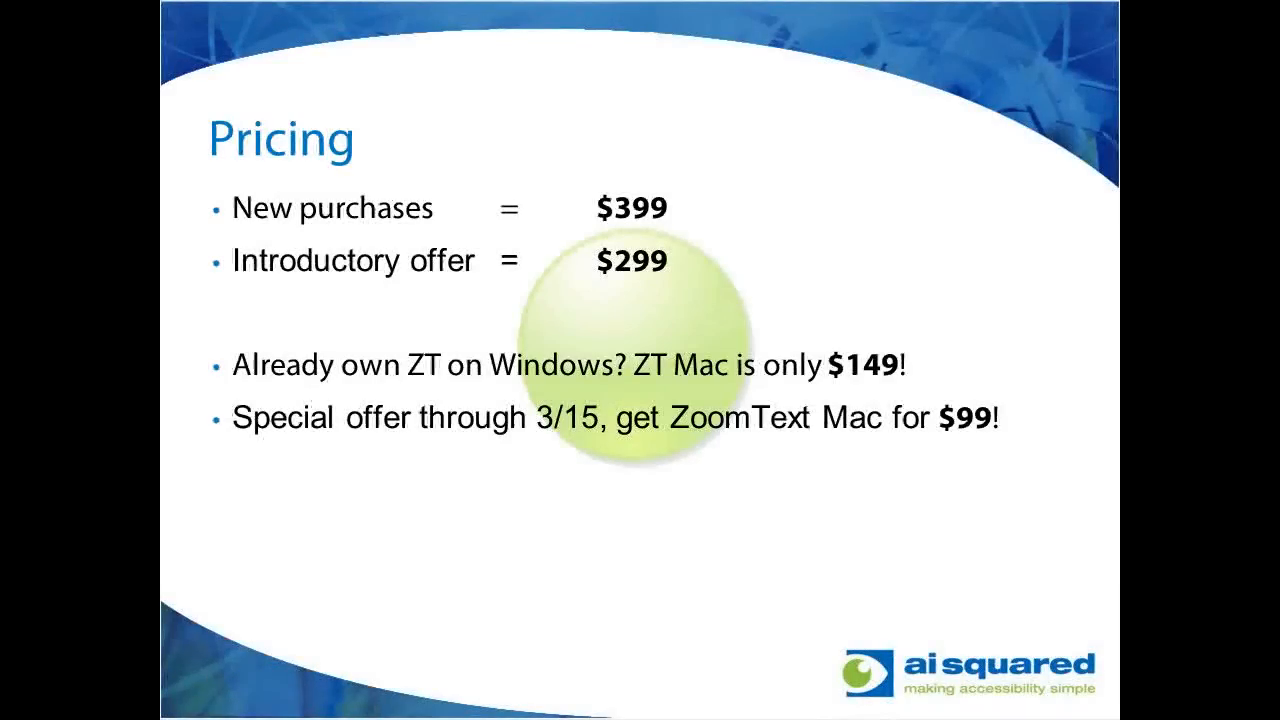